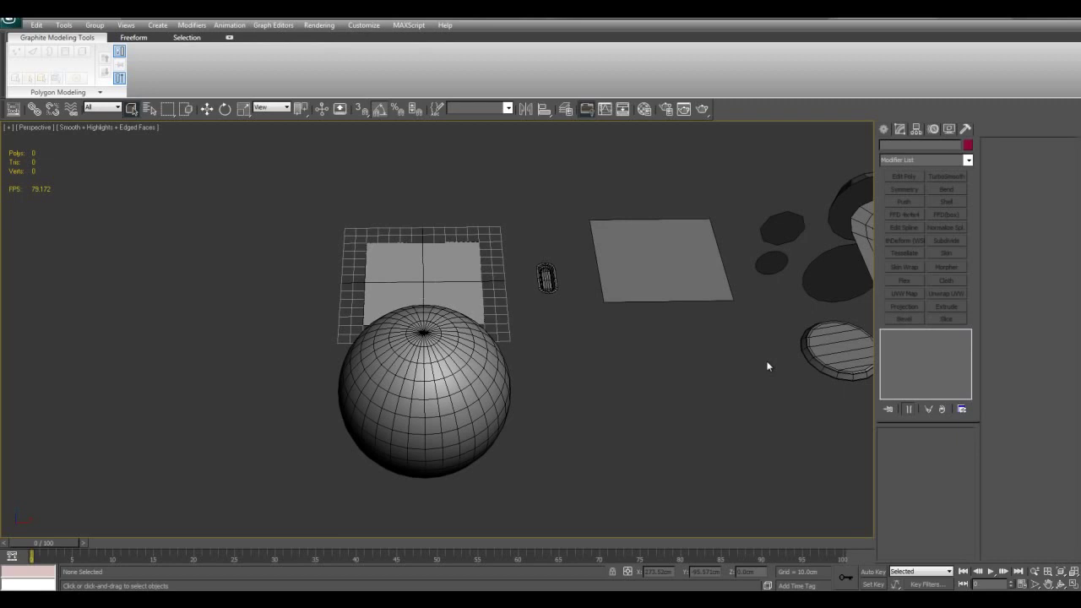
- Look over the ready-made planes, spheres, bolts and recessed detail pieces laid out in the scene
middle_drag(768, 367, 495, 362)
middle_drag(720, 325, 533, 385)
middle_drag(750, 415, 528, 409)
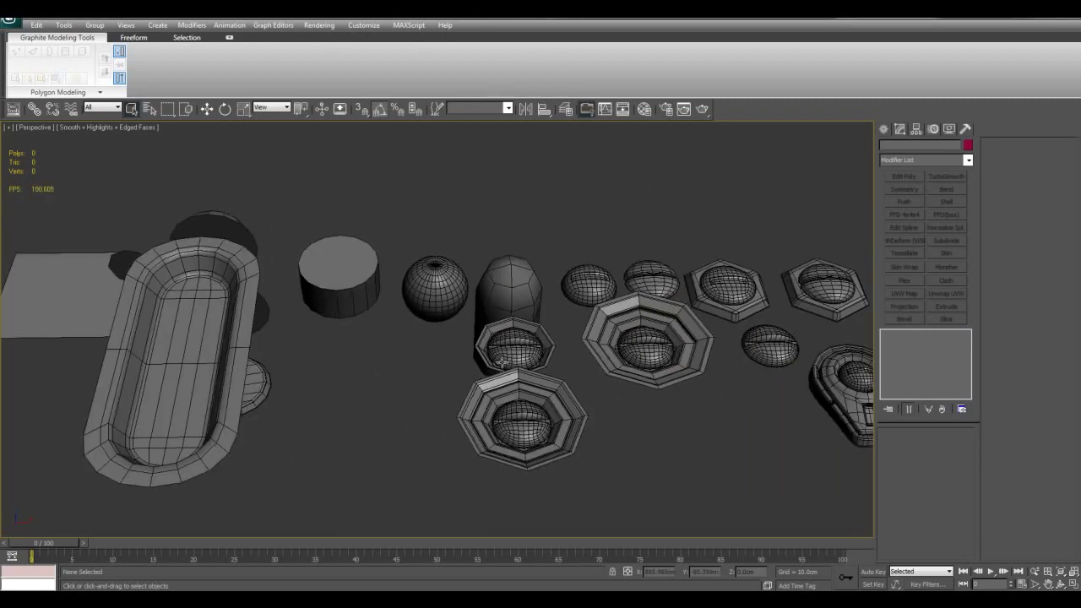
click(529, 411)
key(z)
scroll(575, 361, down, 3)
alt+middle_drag(614, 337, 592, 244)
scroll(592, 243, down, 5)
middle_drag(522, 267, 685, 340)
scroll(685, 340, down, 3)
middle_drag(303, 367, 647, 321)
mouse_move(562, 294)
middle_down()
mouse_move(650, 319)
mouse_move(692, 313)
middle_up()
scroll(676, 277, up, 3)
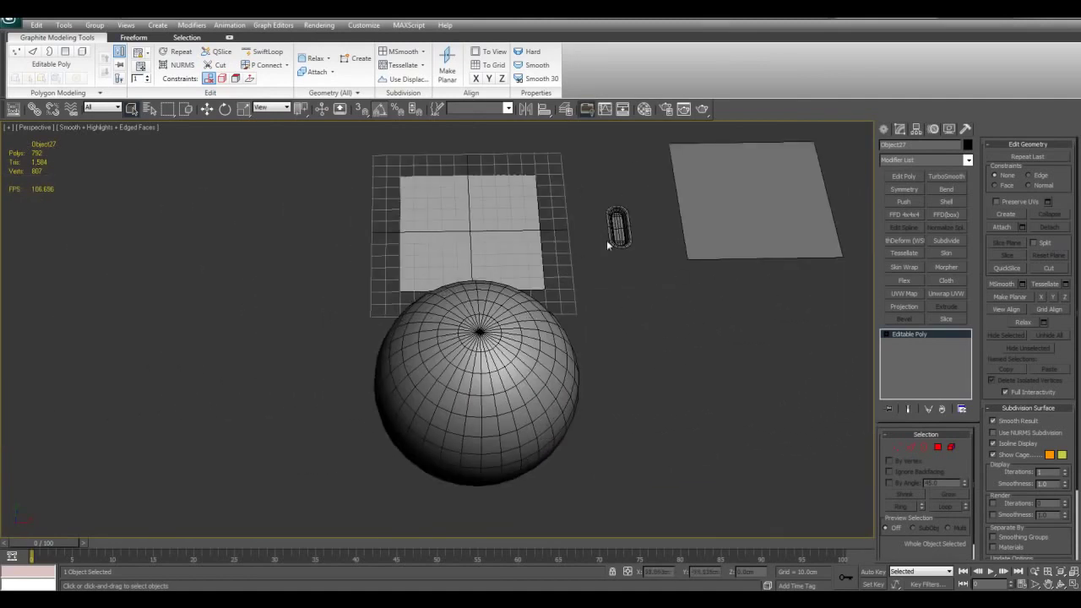
- Examine the square plane, the small slot piece and the large sphere near the grid
middle_drag(607, 240, 631, 257)
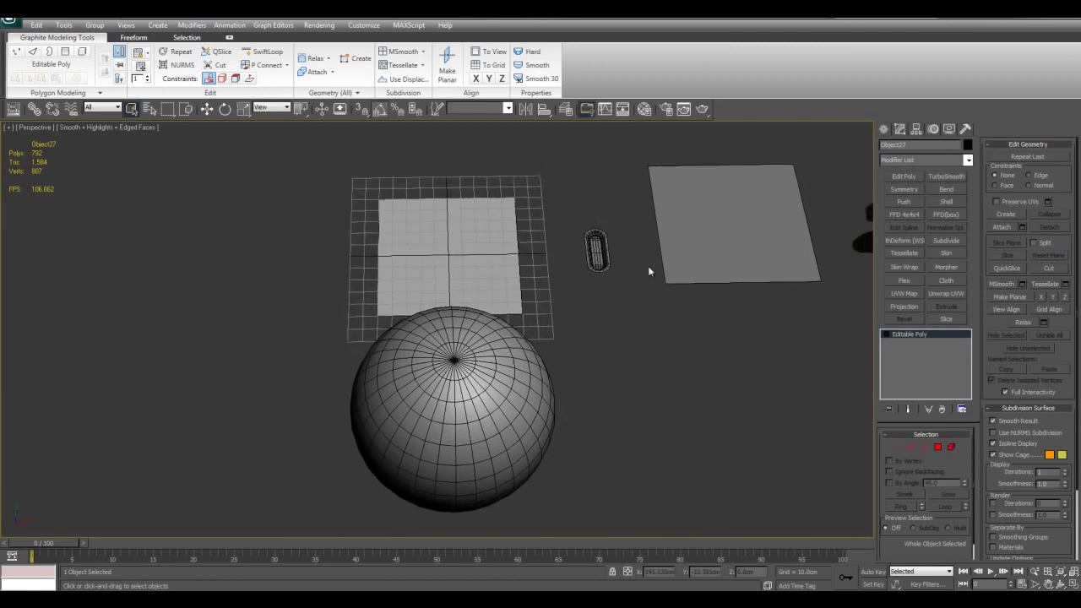
alt+middle_drag(650, 267, 594, 268)
middle_drag(636, 239, 614, 299)
middle_drag(537, 342, 645, 307)
middle_drag(570, 325, 577, 249)
click(561, 314)
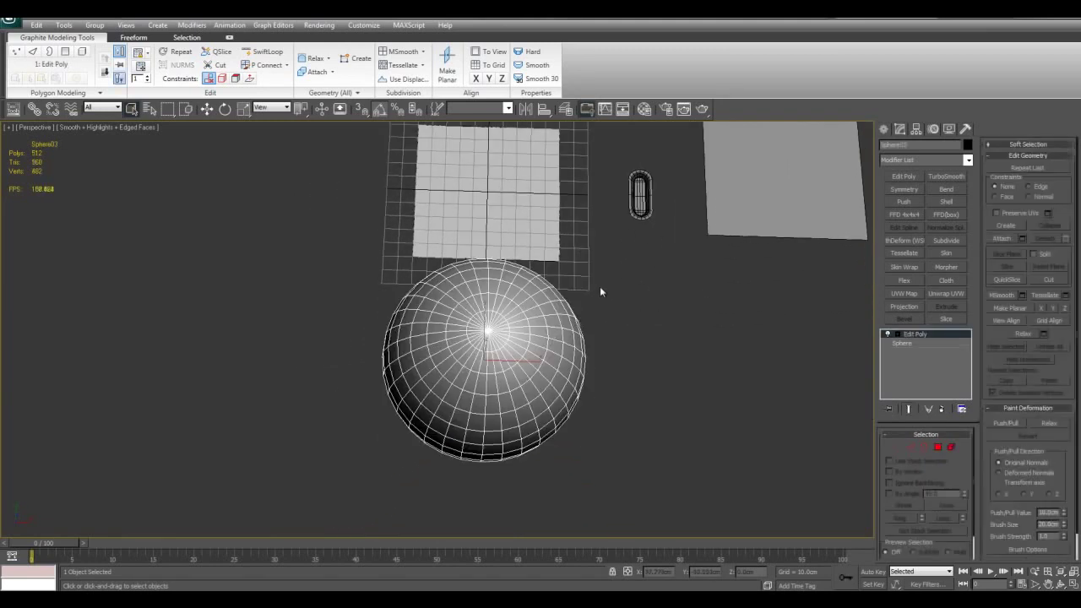
key(z)
mouse_move(584, 365)
alt+middle_down()
mouse_move(595, 291)
mouse_move(596, 362)
alt+middle_up()
scroll(596, 338, down, 5)
middle_drag(594, 216, 587, 366)
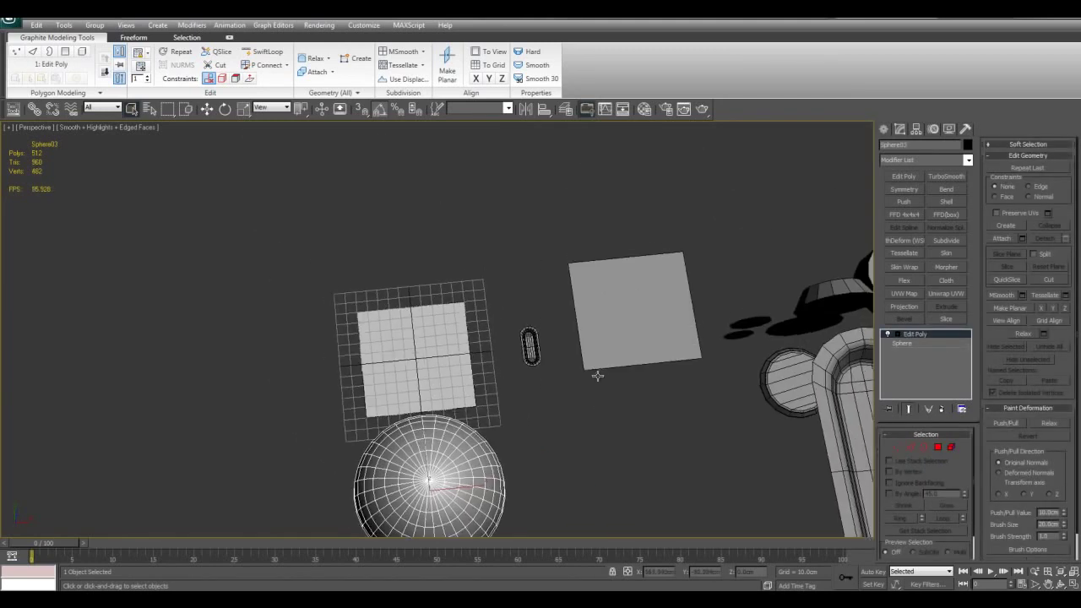
- Hide the viewport grid and clone the small slot piece as one copy beside the original, toward the square plane
click(531, 346)
click(530, 347)
scroll(553, 295, up, 5)
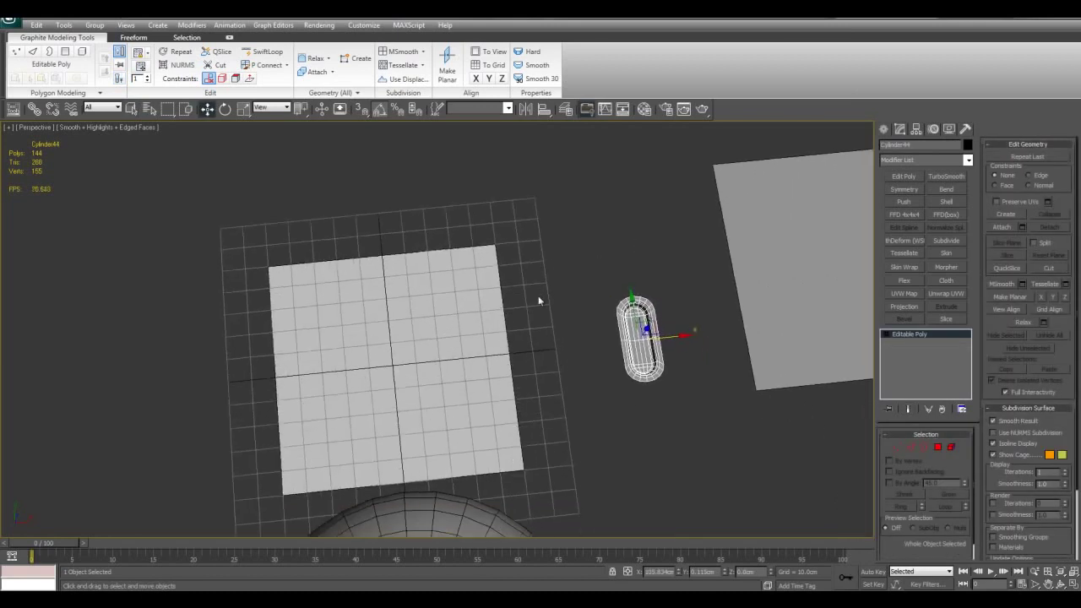
middle_drag(505, 311, 503, 321)
key(g)
middle_drag(516, 376, 494, 359)
scroll(516, 372, down, 3)
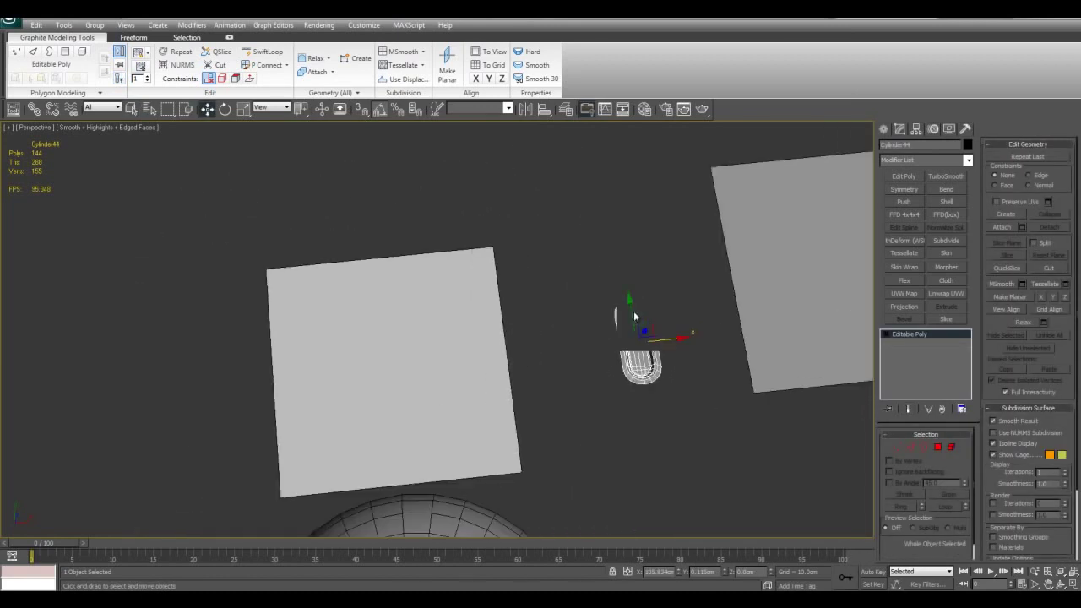
scroll(612, 319, up, 3)
scroll(621, 321, down, 3)
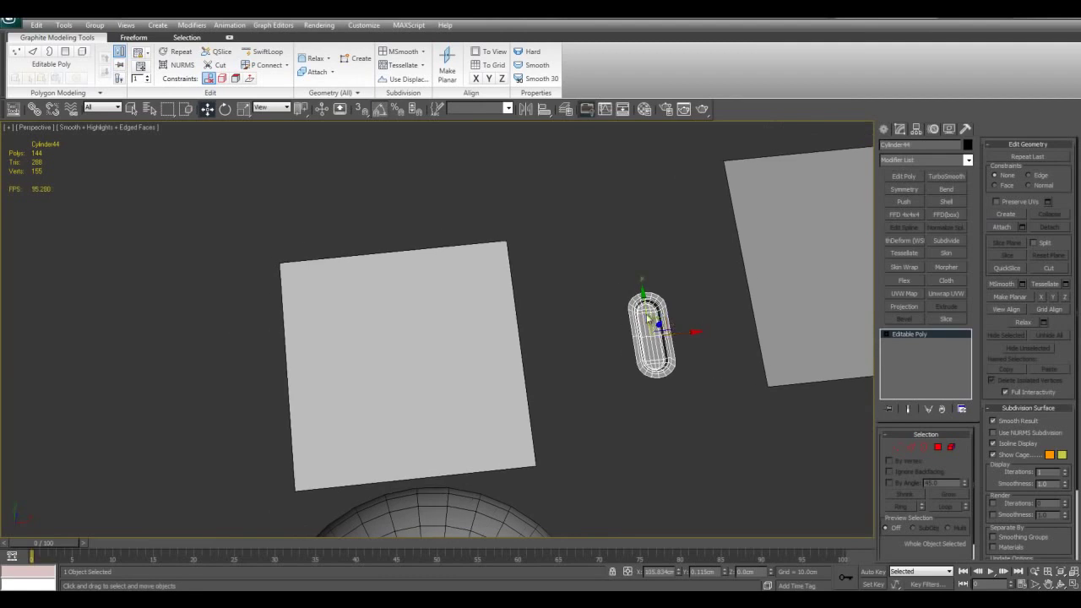
shift+drag(659, 327, 603, 333)
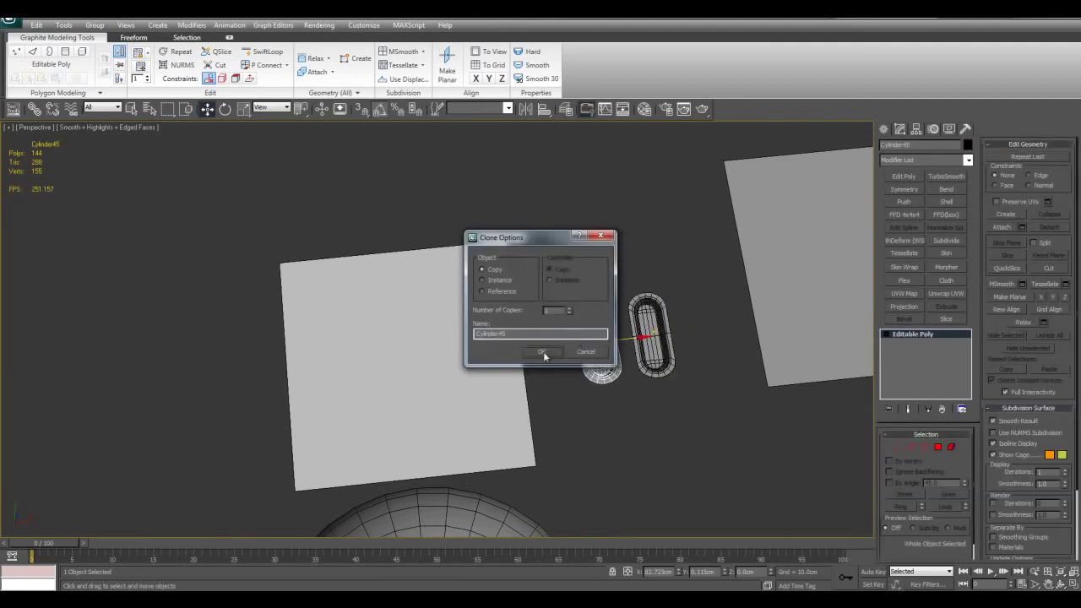
click(539, 352)
scroll(564, 337, up, 3)
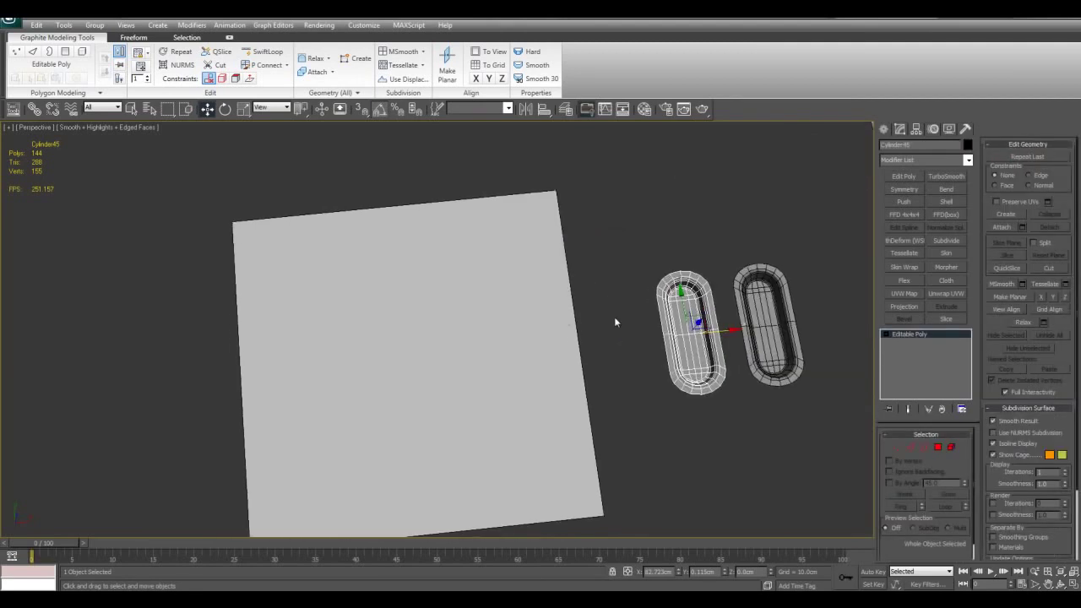
- Place the slot copy on the upper-right quarter of the square plane, rotated diagonally
key(alt+m)
drag(546, 341, 518, 313)
key(w)
middle_drag(518, 310, 596, 301)
scroll(533, 334, down, 3)
key(q)
scroll(535, 328, up, 3)
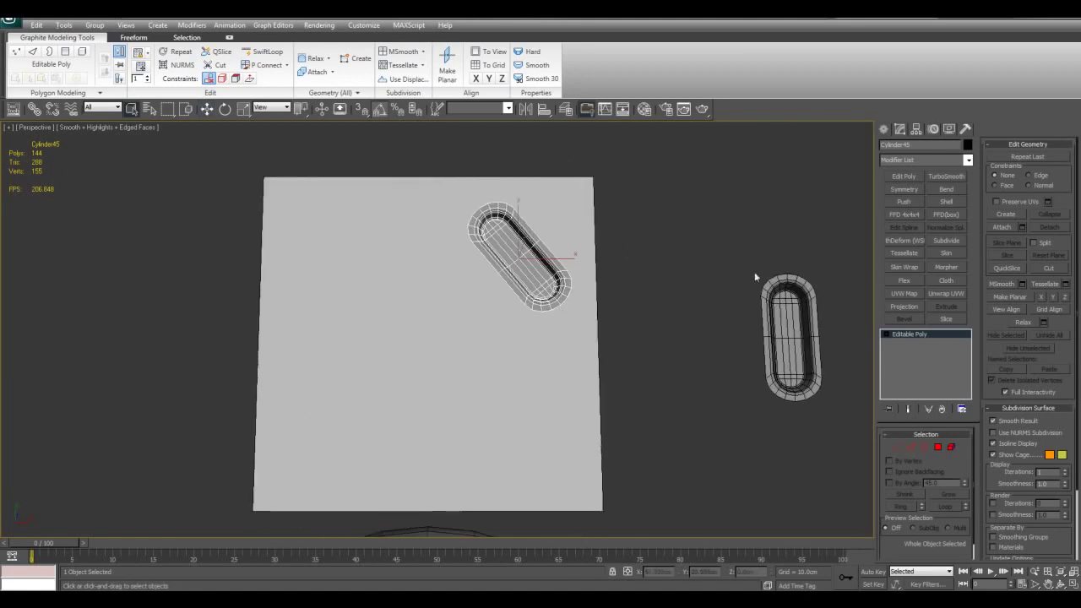
- Reset the slot copy's transform with Reset XForm
click(965, 129)
click(926, 268)
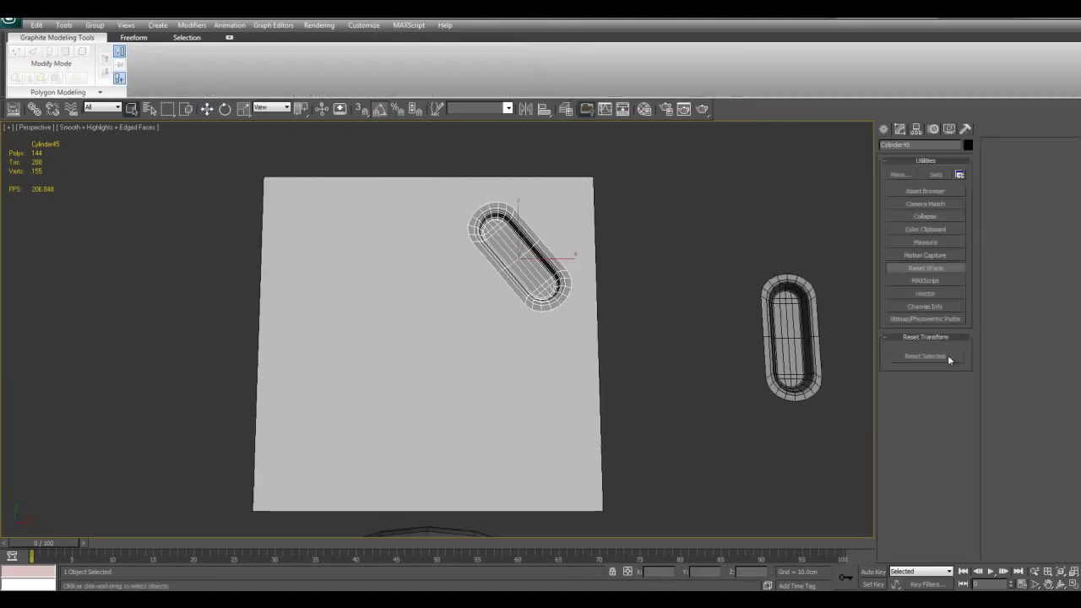
click(901, 130)
- Mirror the slot to the plane's other side with an X-axis Symmetry modifier centred on the plane
click(910, 189)
middle_drag(672, 415, 690, 415)
key(w)
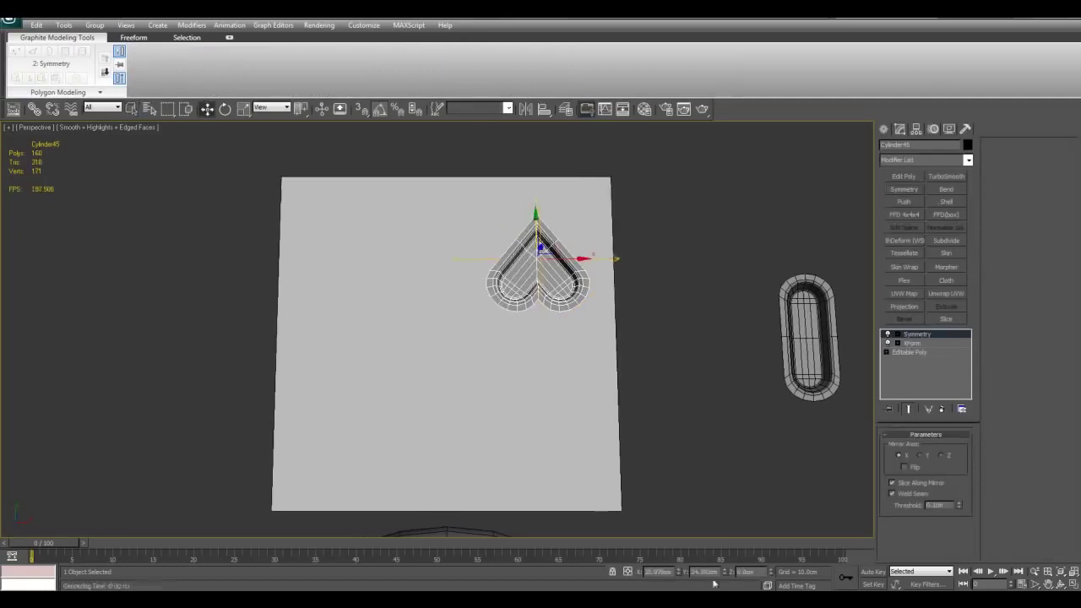
right_click(680, 572)
- Add a second Symmetry modifier on the Y axis, centred on the plane with Flip off, to mirror both slots to the lower half
click(914, 191)
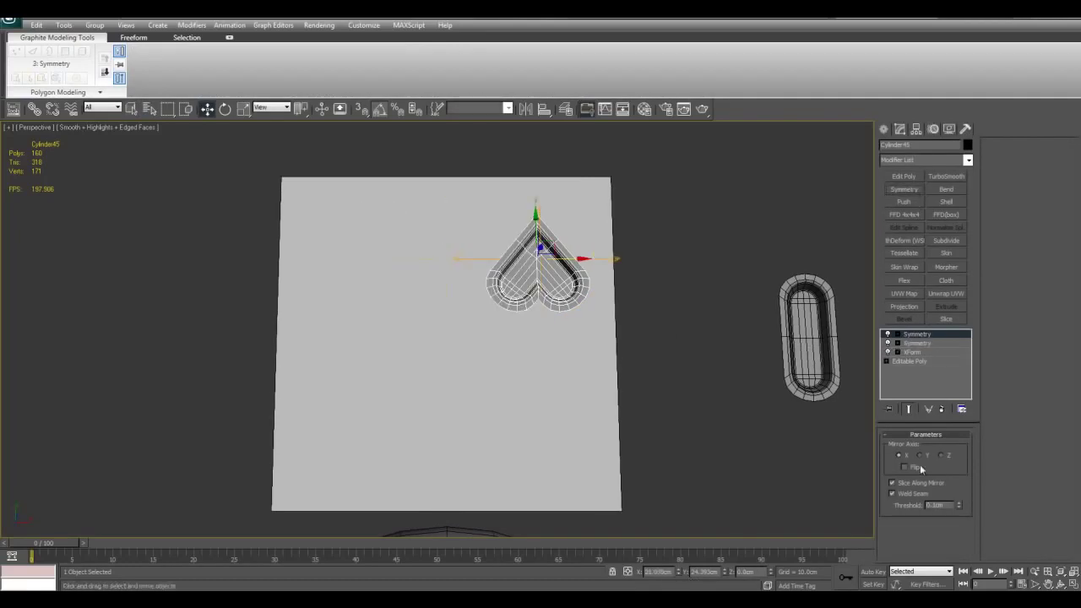
click(921, 456)
click(904, 467)
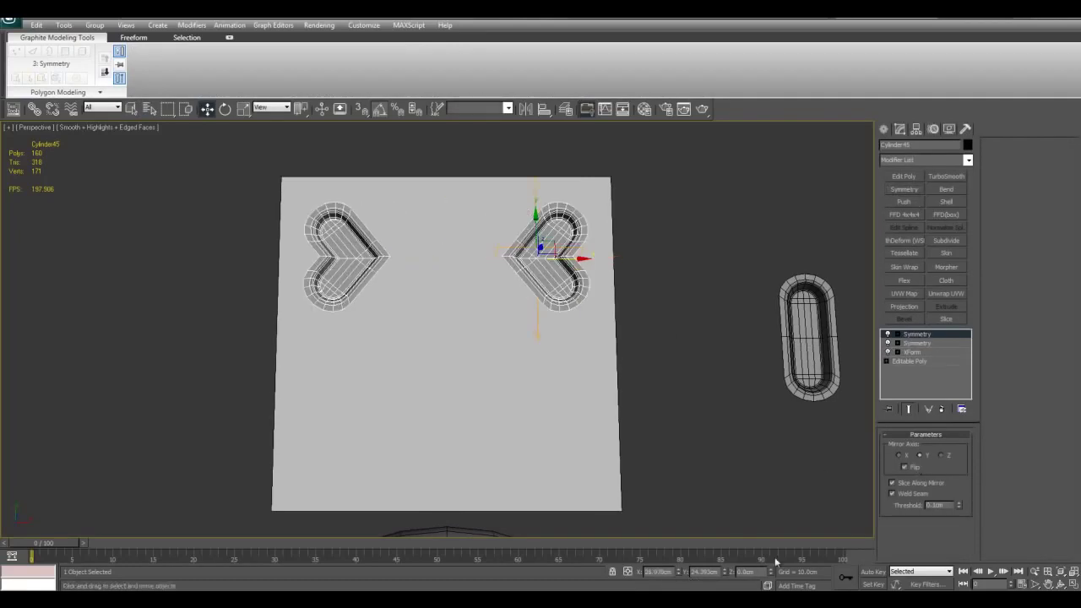
right_click(724, 575)
key(1)
click(908, 467)
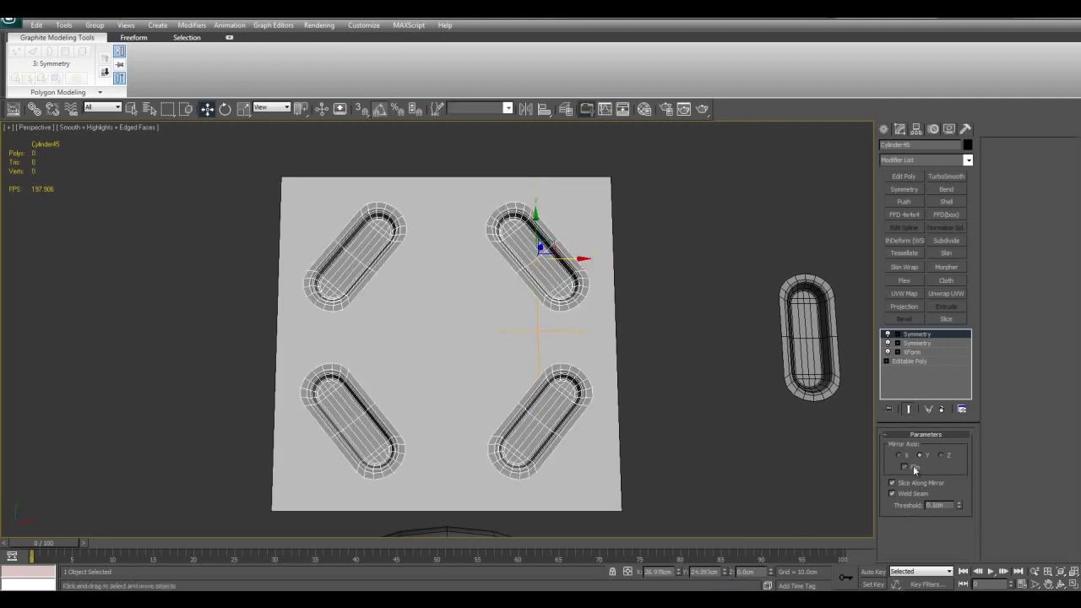
- Isolate the square plane together with its four slots and view them up close
key(q)
scroll(790, 430, up, 3)
click(748, 333)
scroll(578, 322, down, 5)
click(493, 281)
alt+middle_drag(577, 326, 630, 334)
key(alt+q)
click(728, 331)
drag(541, 283, 532, 550)
scroll(676, 346, up, 2)
alt+middle_drag(677, 346, 553, 348)
click(656, 323)
middle_drag(681, 321, 685, 364)
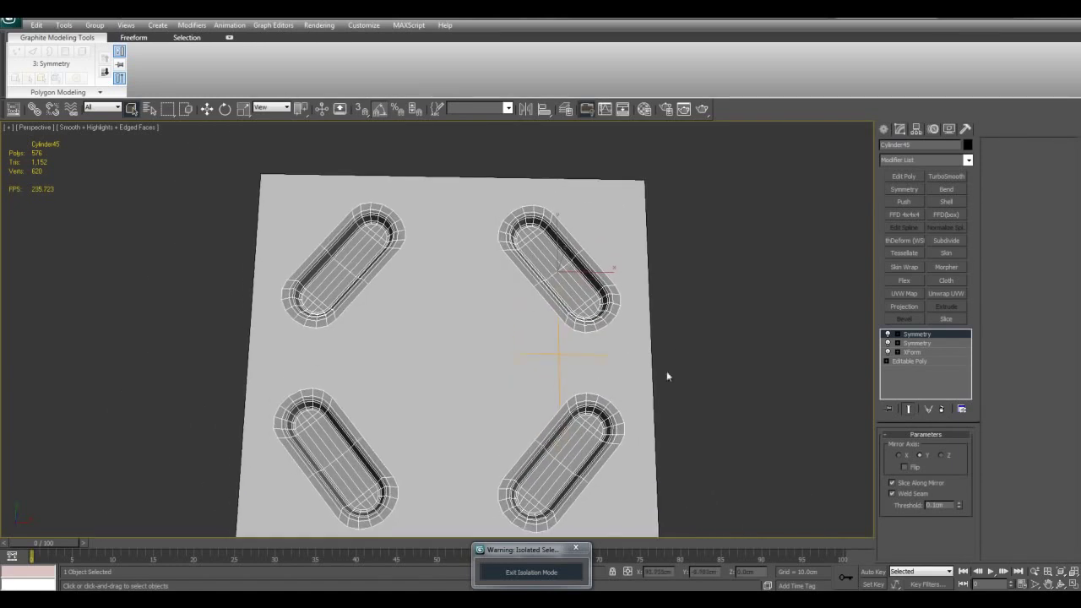
- Examine how the slot pieces sit on the plane from several angles and exit isolation mode
click(686, 363)
middle_drag(664, 296, 635, 311)
alt+middle_drag(566, 268, 589, 256)
mouse_move(622, 312)
alt+middle_down()
mouse_move(628, 303)
mouse_move(616, 318)
alt+middle_up()
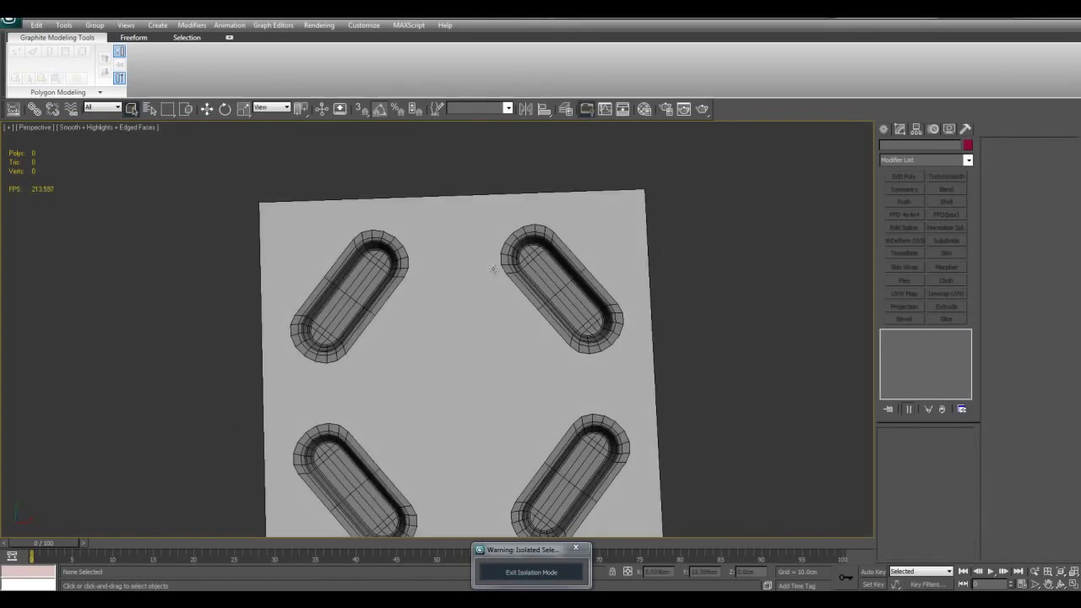
middle_drag(551, 287, 581, 309)
alt+middle_drag(542, 348, 601, 311)
alt+middle_drag(601, 311, 577, 314)
click(583, 328)
scroll(584, 351, down, 2)
scroll(525, 363, up, 2)
click(534, 567)
click(685, 393)
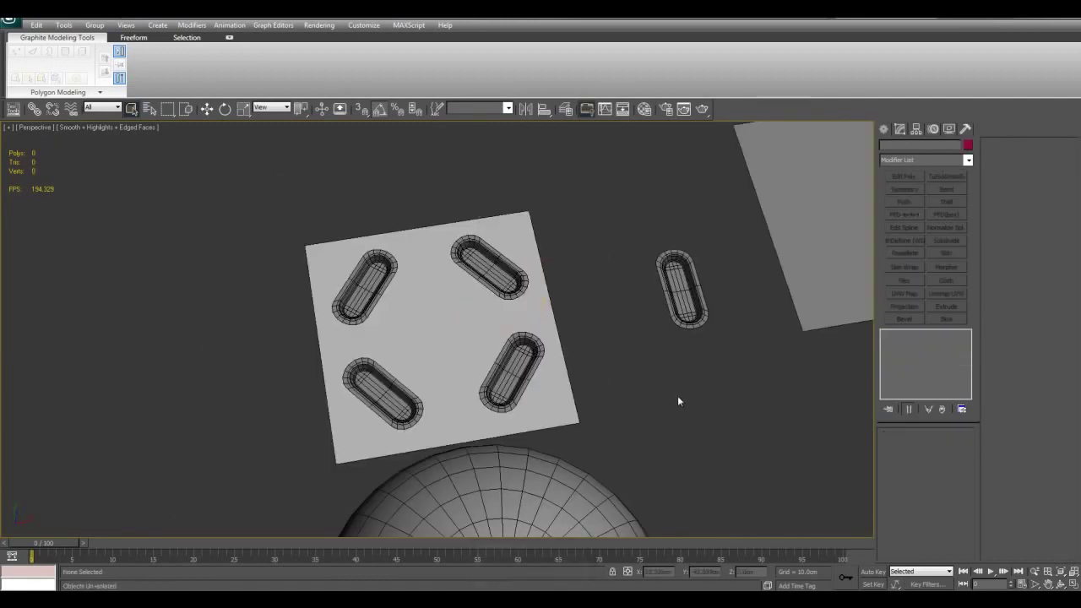
- Clone the small octagonal bolt piece as one copy beside the original
scroll(685, 393, down, 5)
middle_drag(692, 384, 546, 346)
click(397, 363)
key(z)
key(w)
scroll(410, 364, down, 2)
middle_drag(411, 364, 530, 380)
scroll(476, 361, down, 2)
middle_drag(536, 319, 632, 393)
click(488, 330)
shift+drag(616, 340, 480, 345)
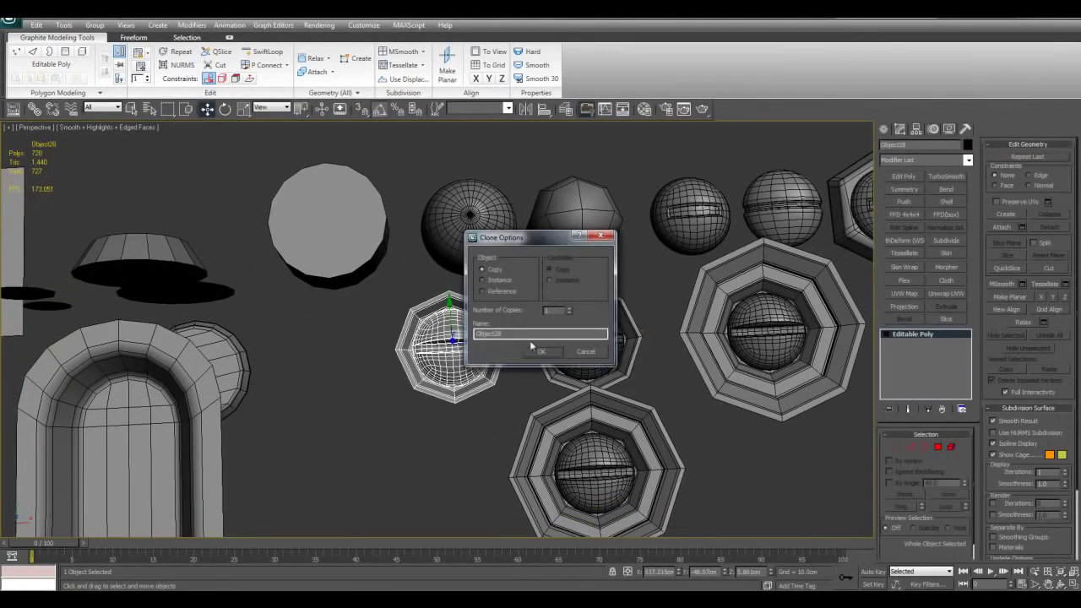
click(540, 348)
- Scale the bolt copy down uniformly
key(r)
scroll(363, 341, down, 2)
middle_drag(363, 340, 547, 341)
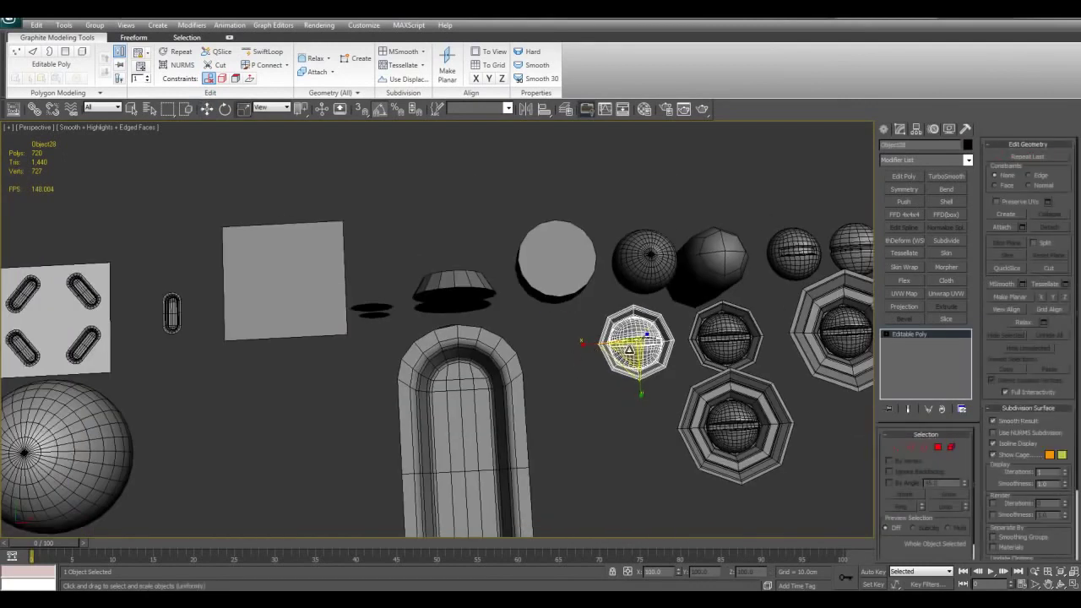
drag(629, 348, 630, 414)
key(q)
middle_drag(813, 400, 654, 310)
middle_drag(739, 288, 580, 306)
- Move the small bolt copy onto the slotted plane's lower-right corner and fit its size to the corner
key(w)
scroll(423, 310, down, 5)
middle_drag(193, 313, 532, 292)
scroll(342, 318, up, 5)
scroll(534, 296, up, 3)
key(q)
scroll(531, 317, up, 3)
drag(521, 364, 626, 479)
key(r)
key(q)
middle_drag(664, 449, 593, 381)
key(w)
scroll(549, 386, up, 3)
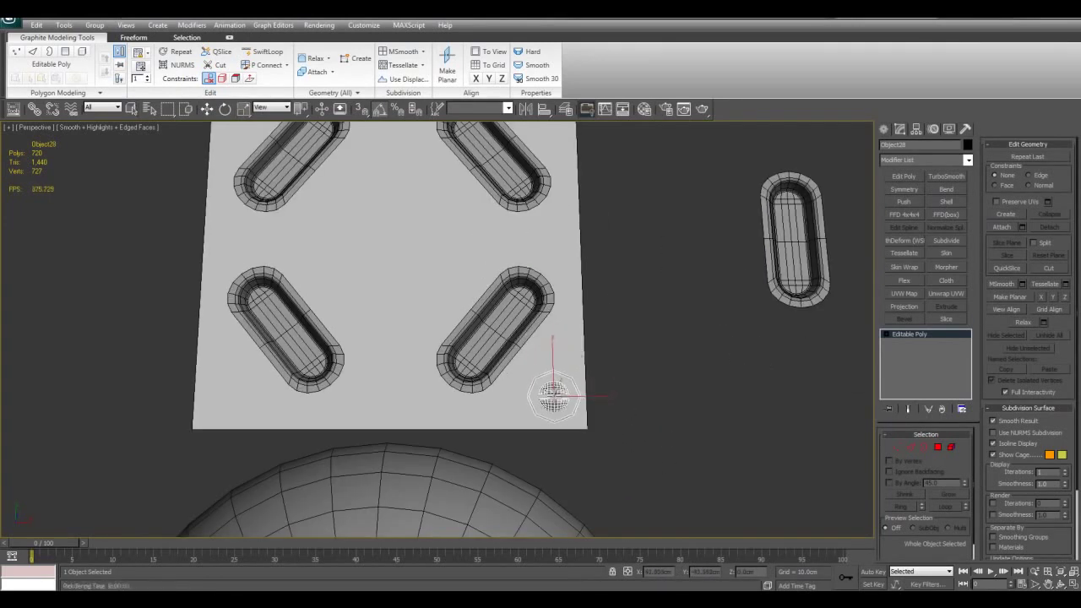
- Mirror the bolt to the plane's lower-left corner with an X-axis Symmetry modifier, Flip enabled and centred on the plane
key(w)
middle_drag(595, 374, 603, 379)
scroll(603, 376, down, 3)
scroll(593, 333, up, 3)
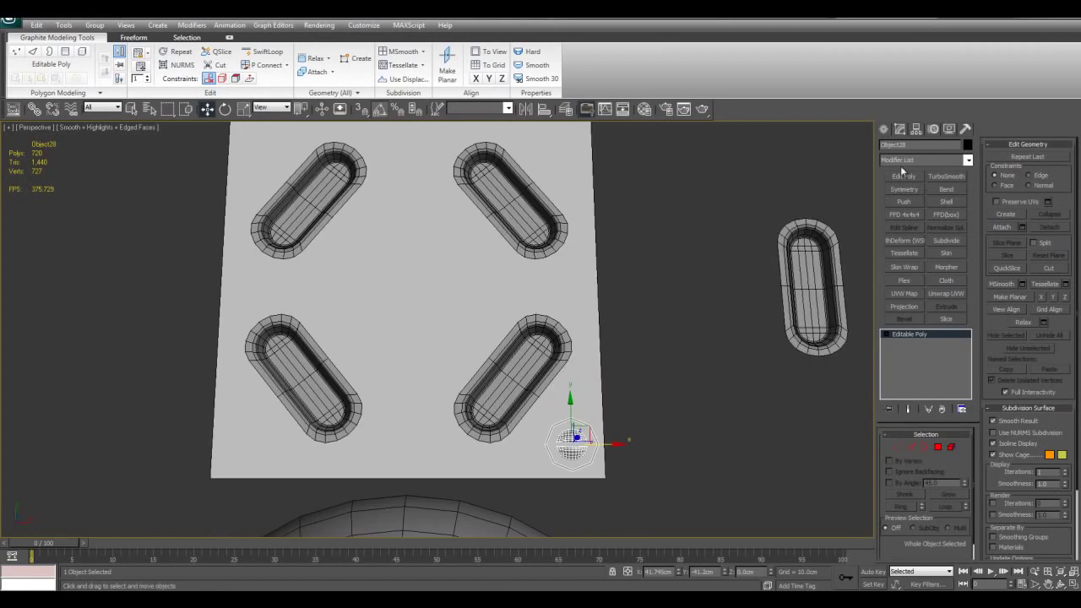
click(903, 189)
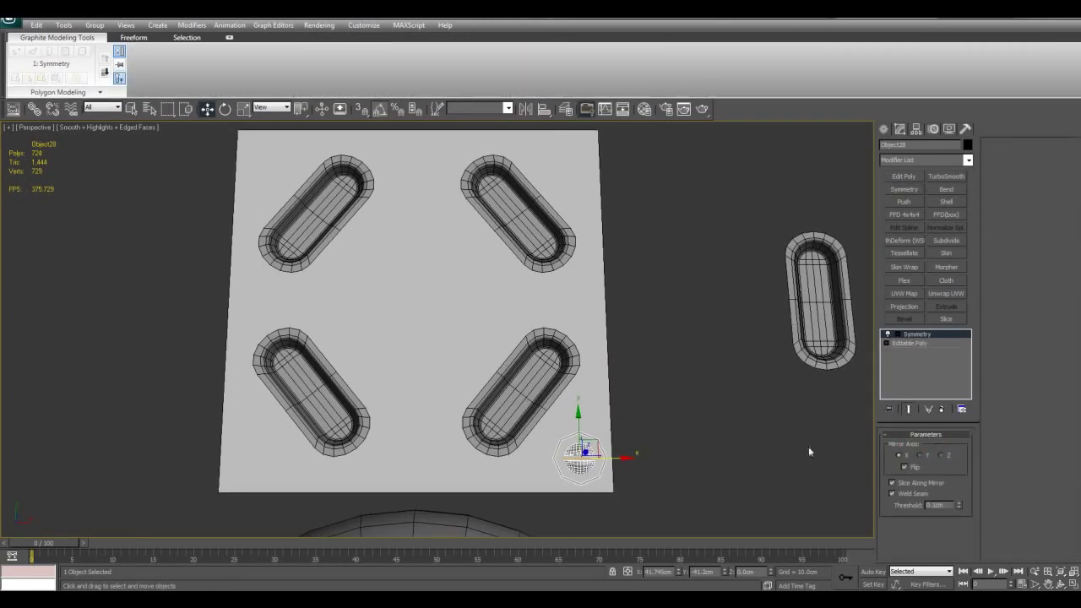
middle_drag(771, 432, 781, 446)
key(1)
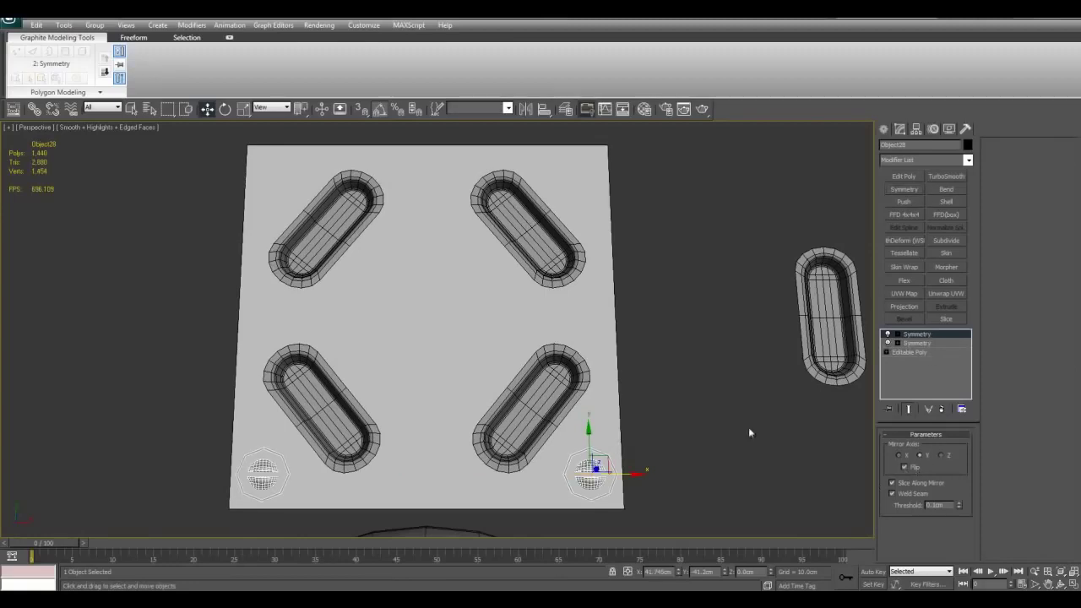
- Centre the flipped Y-axis Symmetry on the plane to mirror both bolts to the upper corners
middle_drag(689, 386, 717, 397)
key(1)
key(q)
click(715, 410)
scroll(715, 411, up, 2)
scroll(696, 380, down, 4)
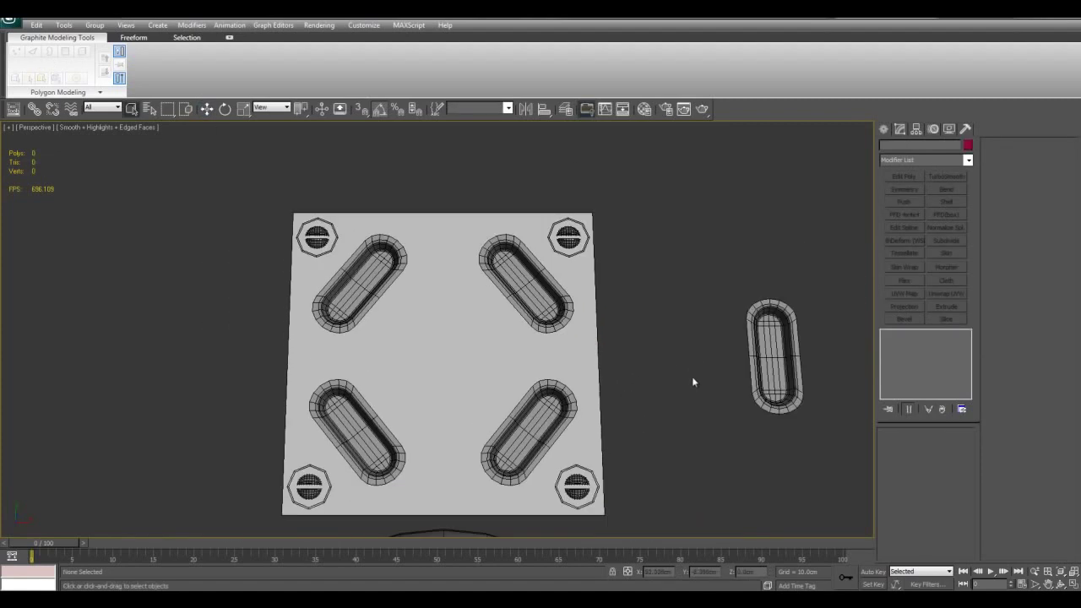
- Raise the four corner bolts slightly relative to the plane's surface
middle_drag(627, 250, 600, 174)
scroll(700, 406, up, 3)
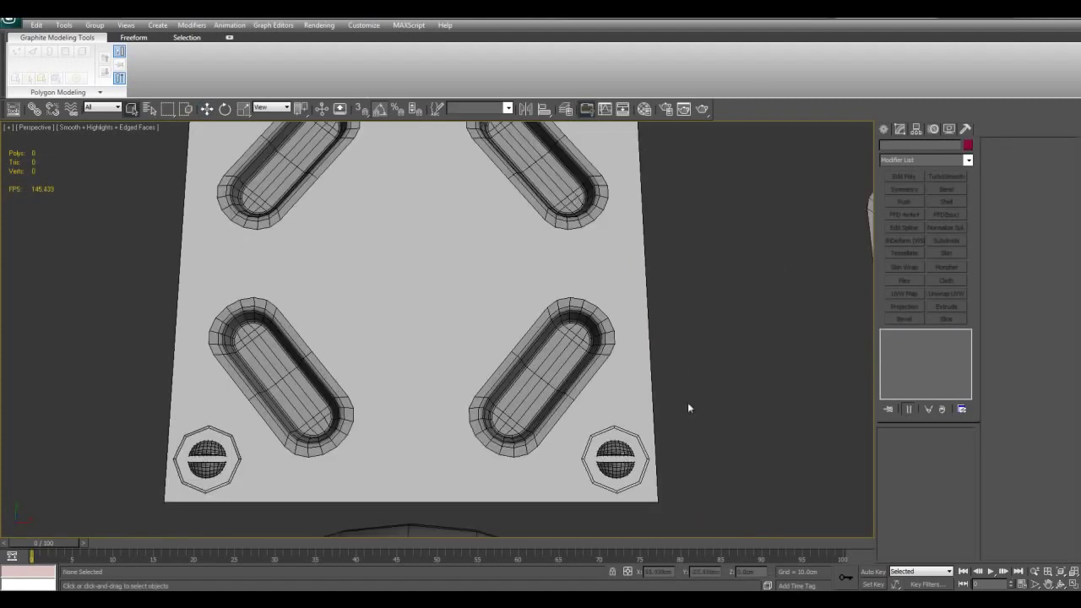
click(647, 434)
key(w)
alt+middle_drag(647, 433, 532, 359)
drag(540, 363, 541, 353)
alt+middle_drag(540, 352, 663, 397)
key(q)
click(682, 321)
- Examine the slotted and bolted plane shaded without edged faces, and restore the edge display
middle_drag(671, 327, 638, 364)
scroll(647, 338, down, 3)
key(F4)
alt+middle_drag(567, 307, 553, 291)
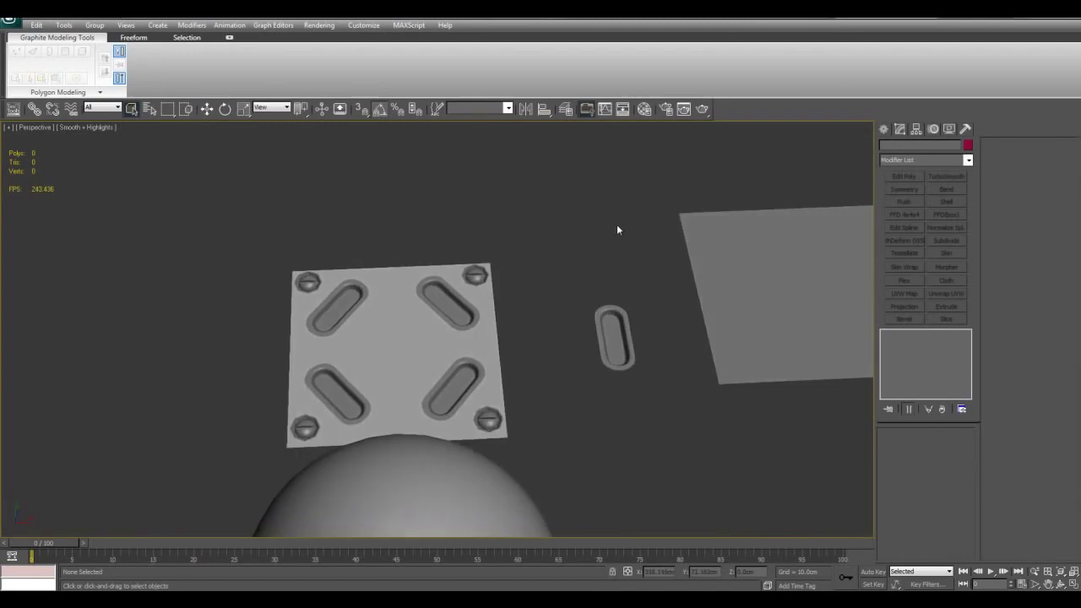
scroll(477, 288, up, 4)
alt+middle_drag(541, 303, 465, 286)
scroll(578, 299, down, 3)
alt+middle_drag(578, 299, 553, 321)
key(F4)
- Inspect the large sphere in see-through display and add another Edit Poly modifier to it
click(532, 390)
key(z)
alt+middle_drag(607, 383, 586, 309)
key(alt+x)
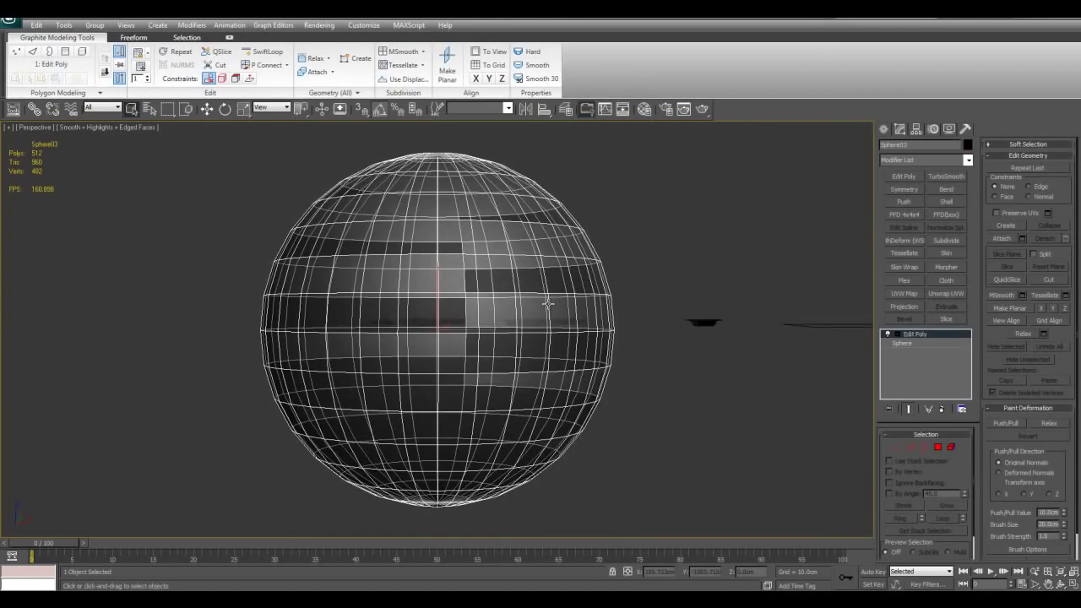
key(alt+x)
alt+middle_drag(555, 272, 454, 254)
key(alt+x)
click(903, 176)
mouse_move(574, 279)
alt+middle_down()
mouse_move(543, 297)
mouse_move(569, 294)
mouse_move(567, 323)
mouse_move(575, 287)
mouse_move(576, 301)
alt+middle_up()
key(alt+x)
key(alt+x)
- Show the sphere in a maximized Front view, framed with shaded edged faces, and isolate it
key(alt+w)
right_click(639, 234)
key(alt+w)
key(z)
key(F4)
key(alt+q)
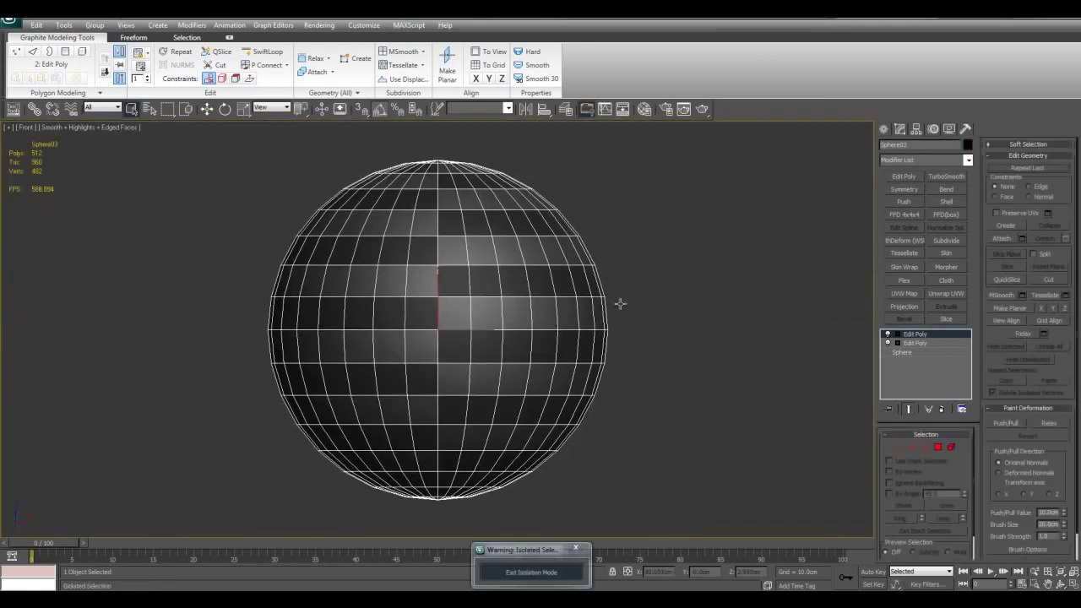
- Select the six middle rows of polygons across the right half of the sphere
key(4)
scroll(512, 307, up, 2)
middle_drag(469, 358, 493, 372)
key(4)
drag(454, 246, 650, 350)
key(4)
drag(451, 245, 699, 408)
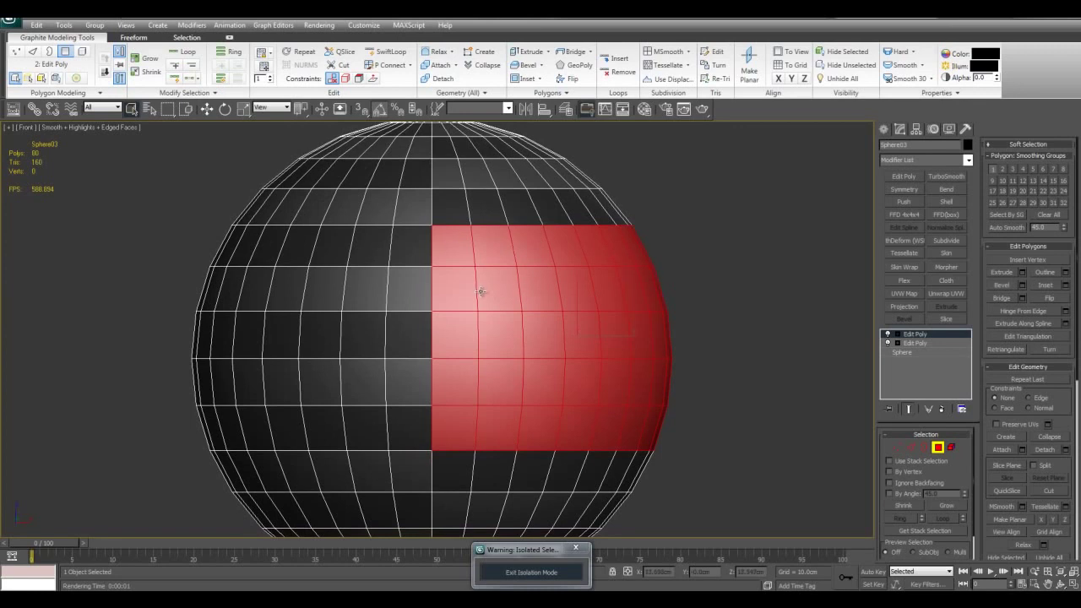
click(455, 287)
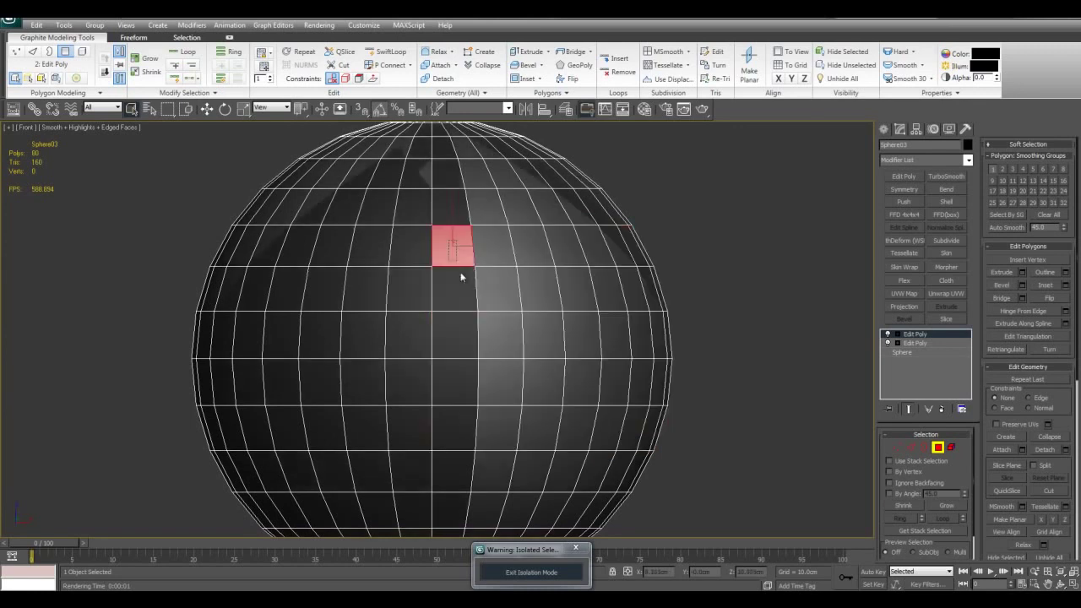
drag(553, 380, 724, 439)
drag(465, 409, 711, 462)
scroll(658, 414, down, 3)
scroll(633, 395, up, 3)
- Detach the selected polygons as a clone, keeping the original sphere intact, and select the new patch
key(alt+w)
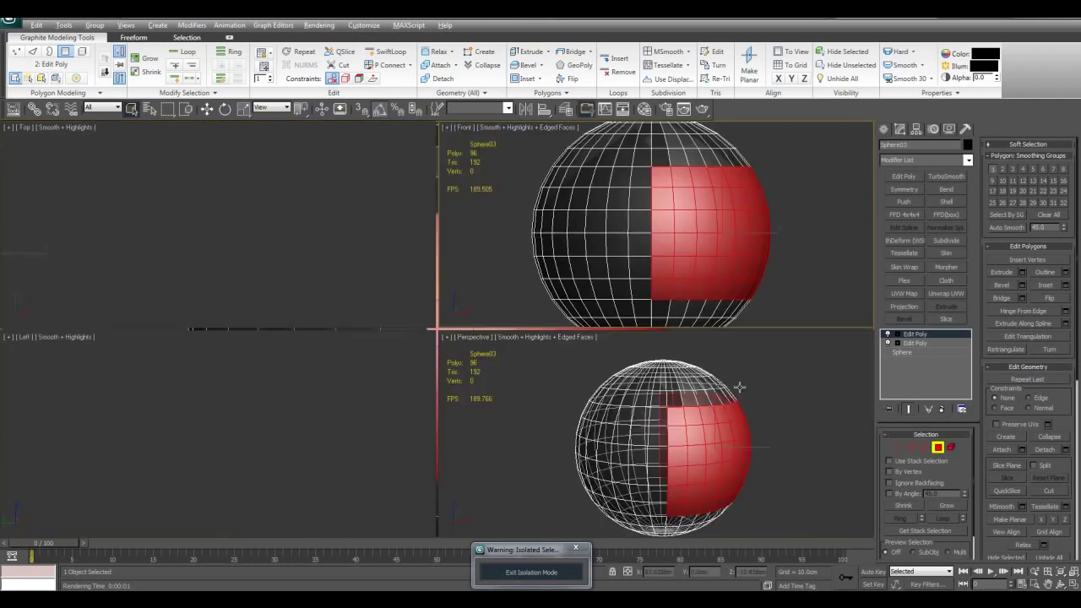
key(alt+w)
click(1066, 451)
click(688, 341)
click(583, 351)
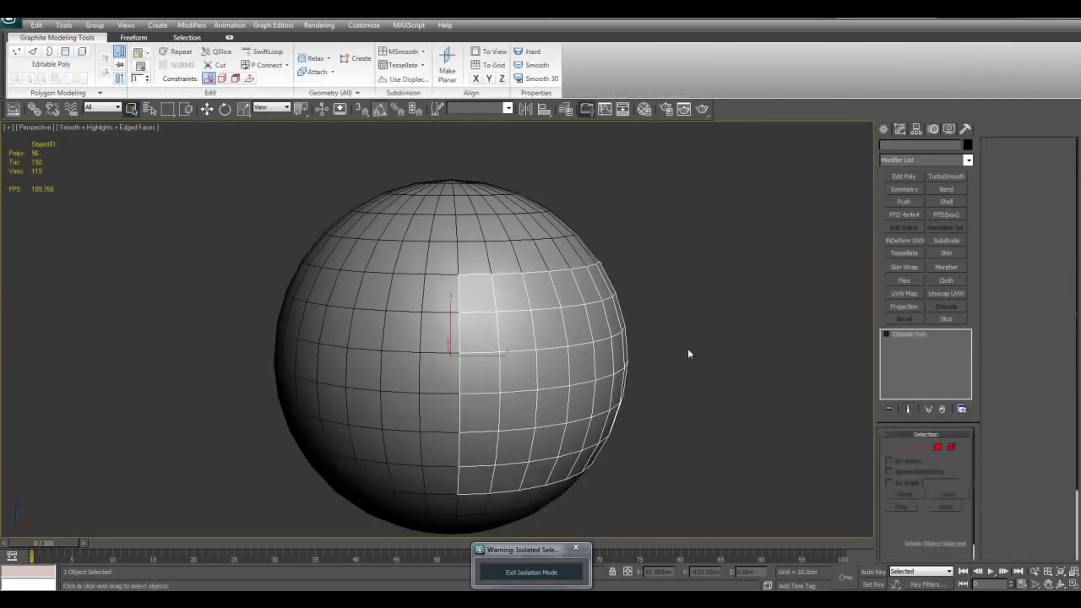
- Apply a Push modifier that lifts the detached patch slightly off the sphere, and add an Edit Poly modifier on top
scroll(688, 355, up, 3)
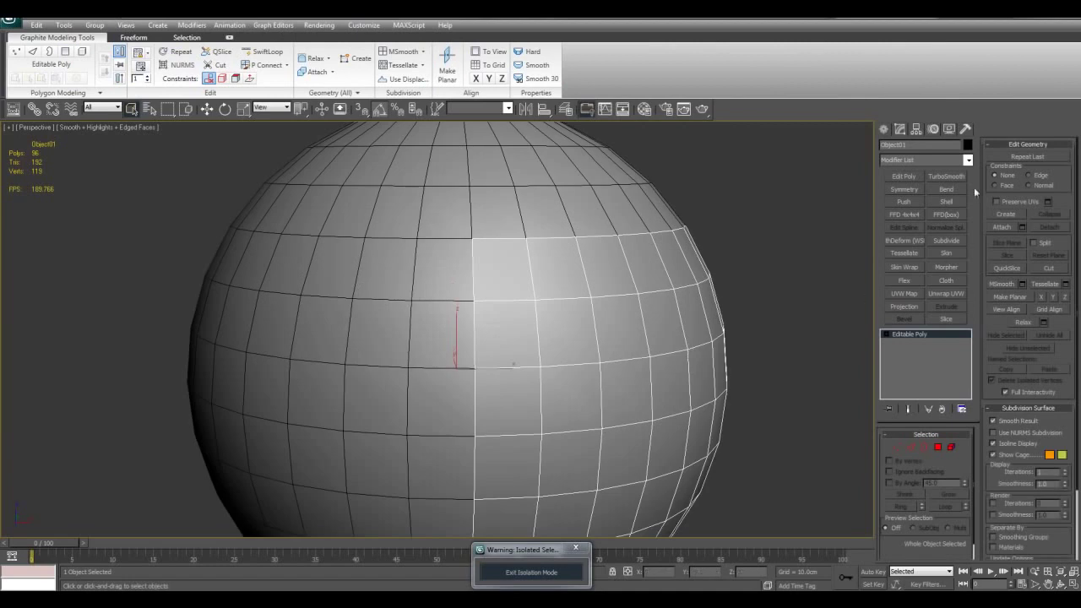
click(917, 205)
drag(971, 449, 977, 221)
alt+middle_drag(654, 277, 654, 261)
click(920, 179)
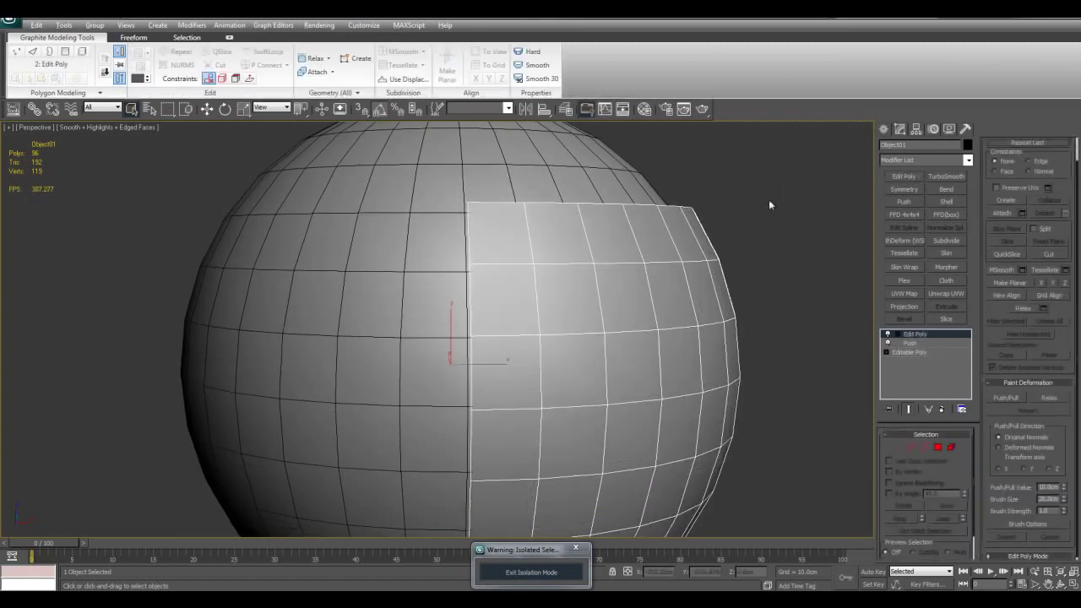
- Select the edges crossing the patch's second rows from top and bottom and its end column, forming a continuous rectangular band without the outer corner edges
scroll(616, 243, down, 4)
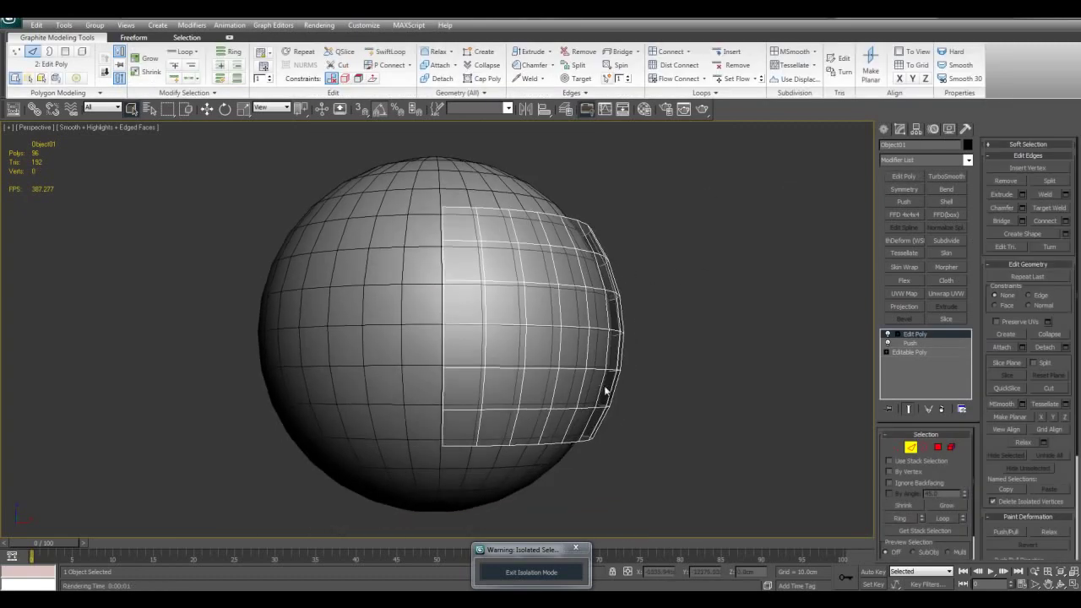
click(600, 384)
key(alt+r)
scroll(638, 289, up, 3)
key(alt+x)
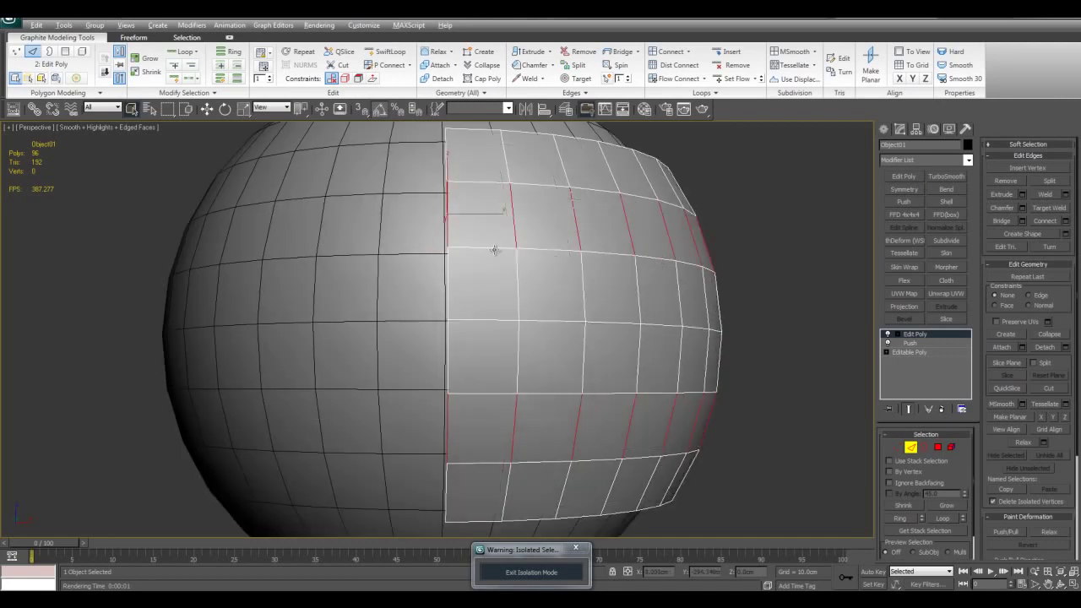
ctrl+click(495, 249)
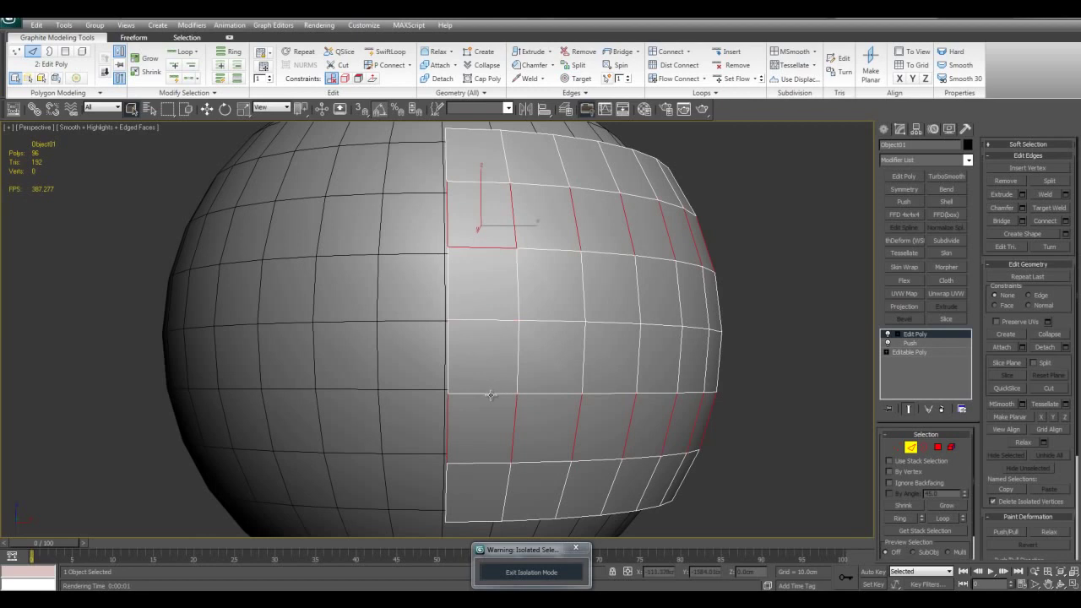
alt+middle_drag(427, 428, 432, 427)
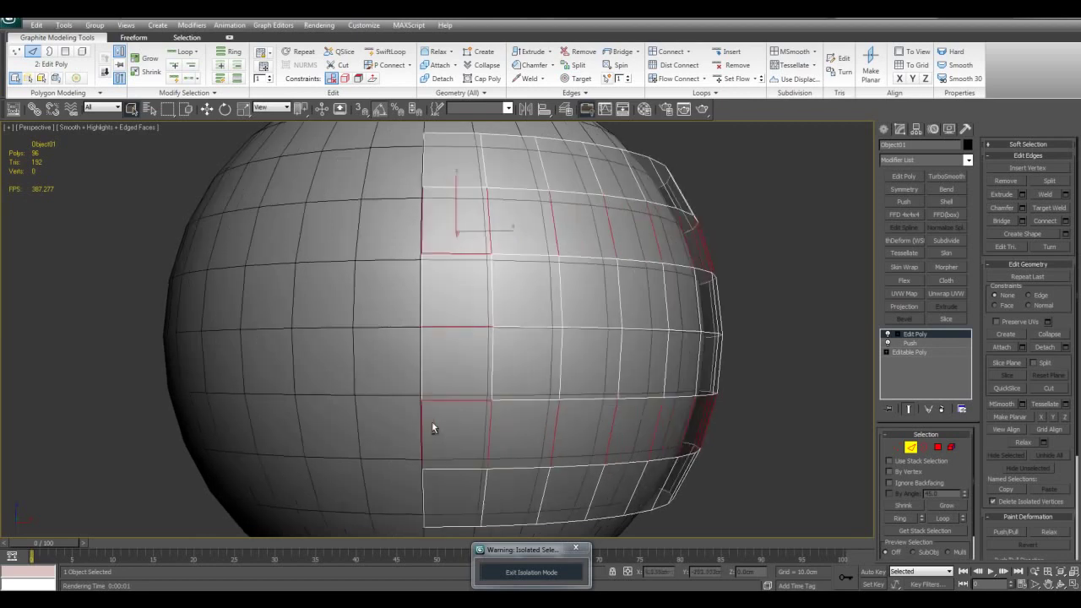
alt+click(417, 226)
key(alt+x)
scroll(607, 301, down, 3)
- Connect the selected edges with 2 segments to create two parallel loops around the patch
key(ctrl+shift+e)
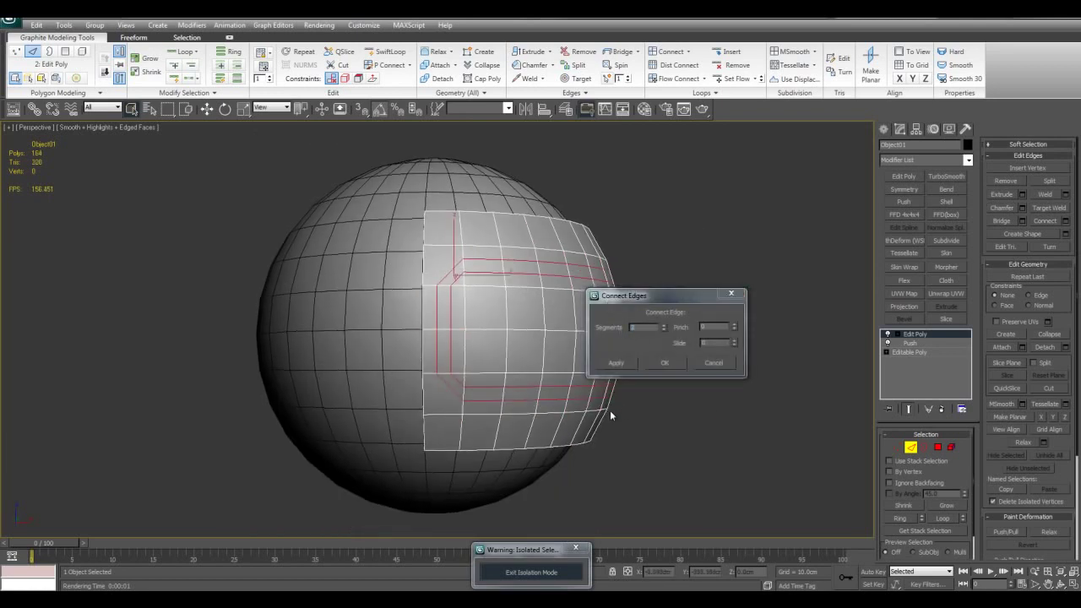
scroll(621, 408, up, 3)
click(665, 362)
scroll(611, 306, down, 3)
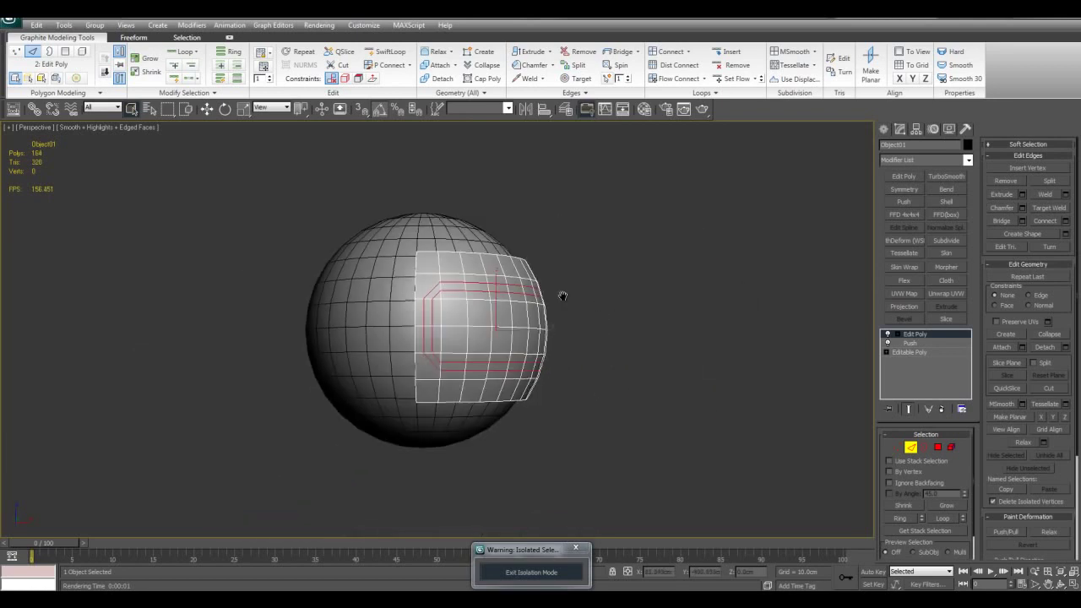
scroll(482, 258, up, 3)
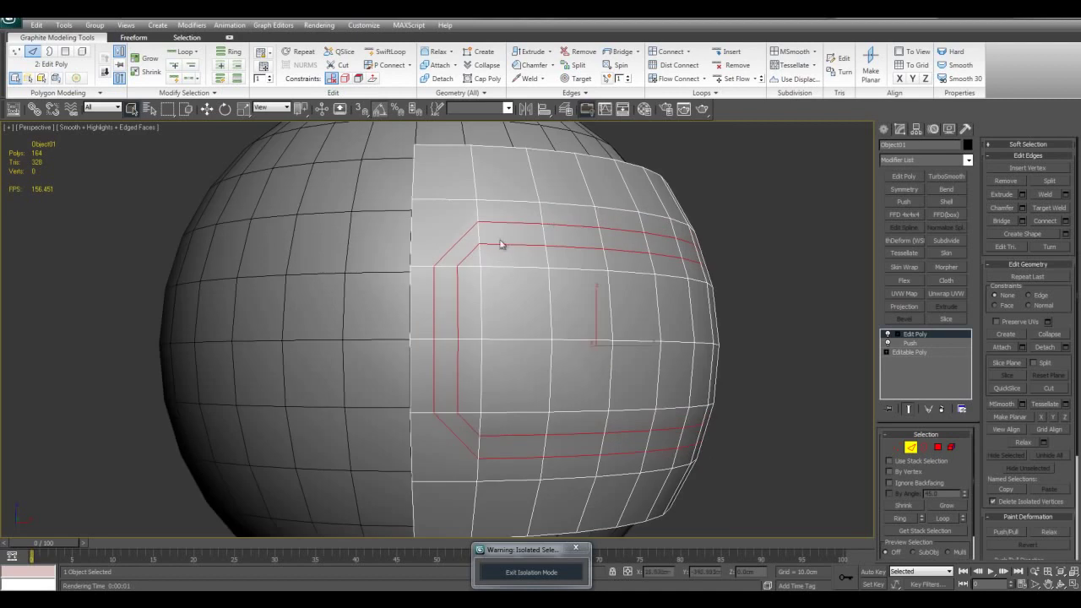
- Ring-select the edges between the two new loops and remove one lengthwise half of the patch
key(alt+r)
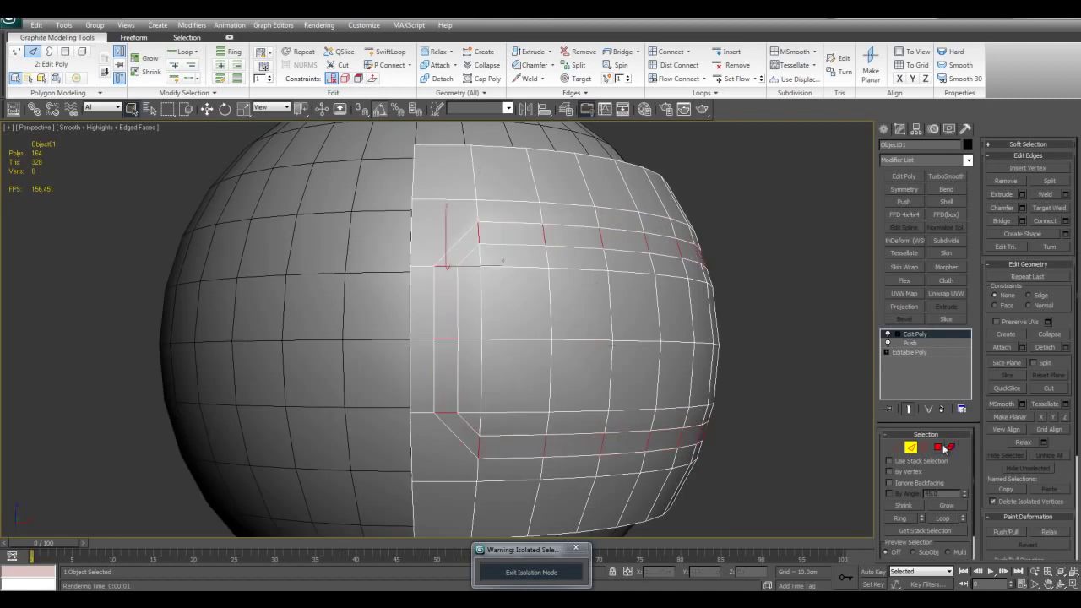
ctrl+click(940, 448)
scroll(590, 282, down, 5)
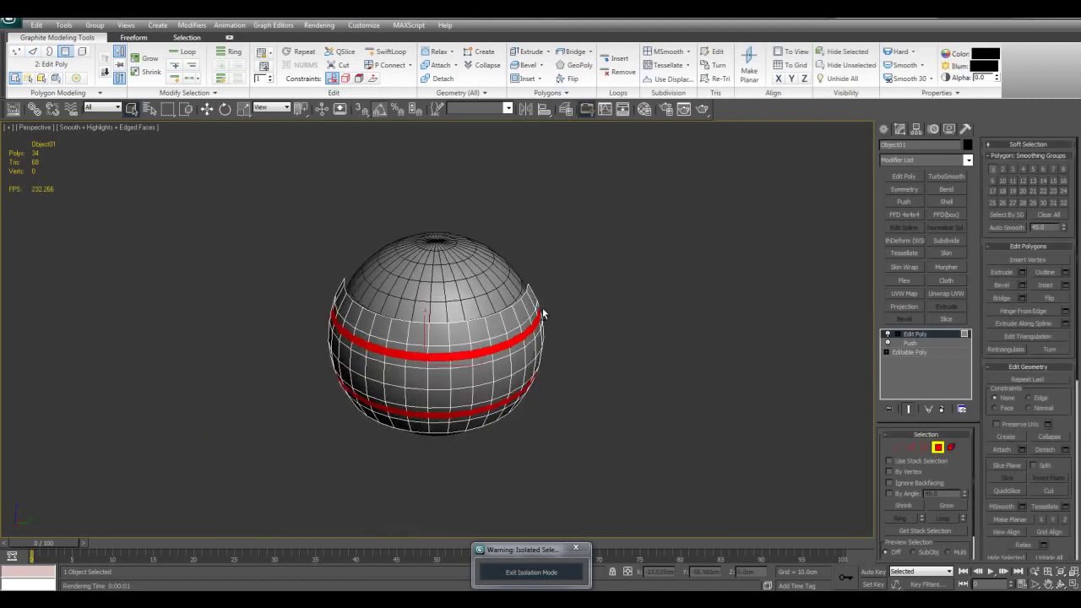
alt+middle_drag(543, 315, 522, 307)
key(g)
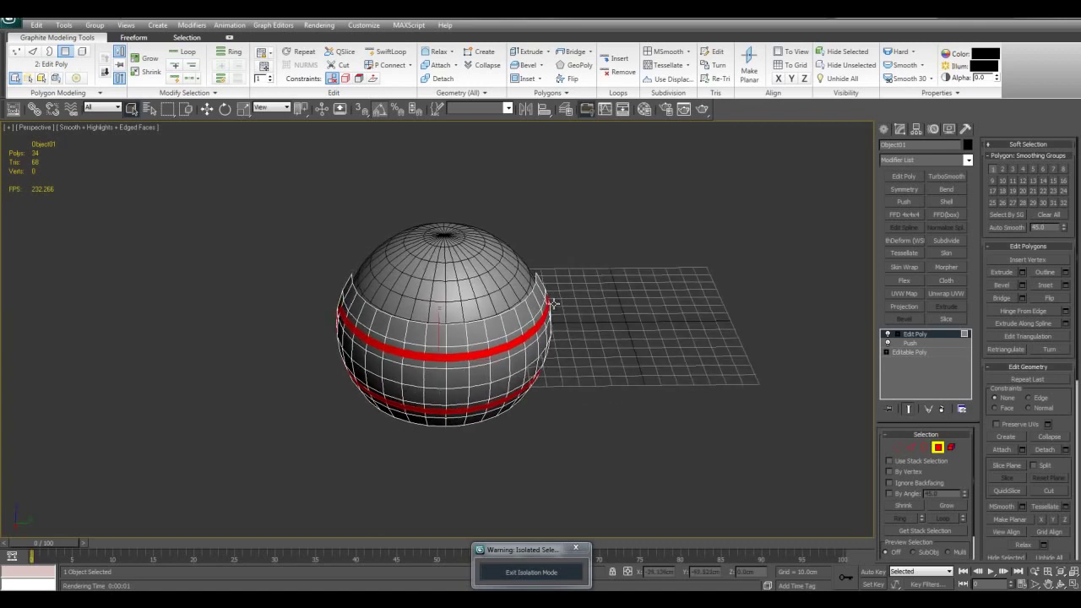
scroll(523, 308, up, 3)
scroll(523, 309, down, 3)
drag(625, 237, 455, 450)
scroll(511, 336, up, 4)
- Delete all polygons of the patch except the narrow strip between the two parallel loops
key(1)
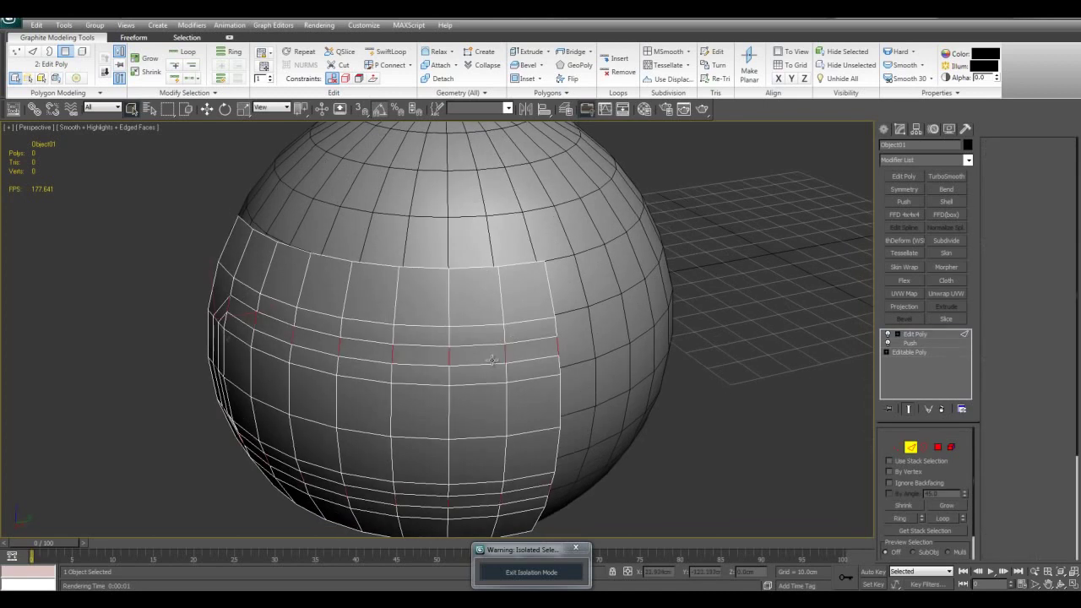
key(2)
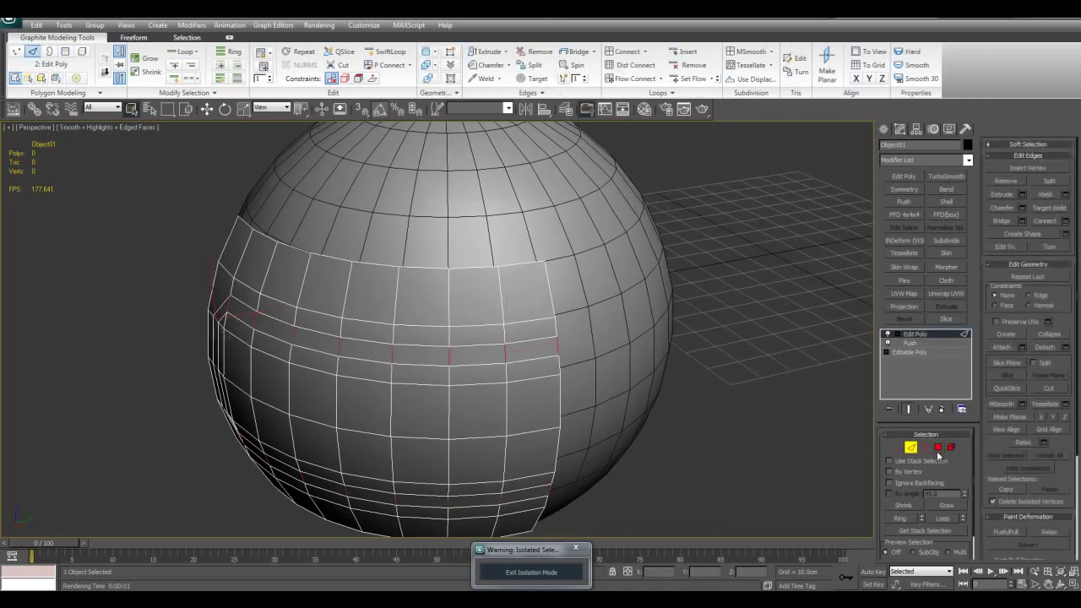
click(938, 449)
key(ctrl+i)
key(Delete)
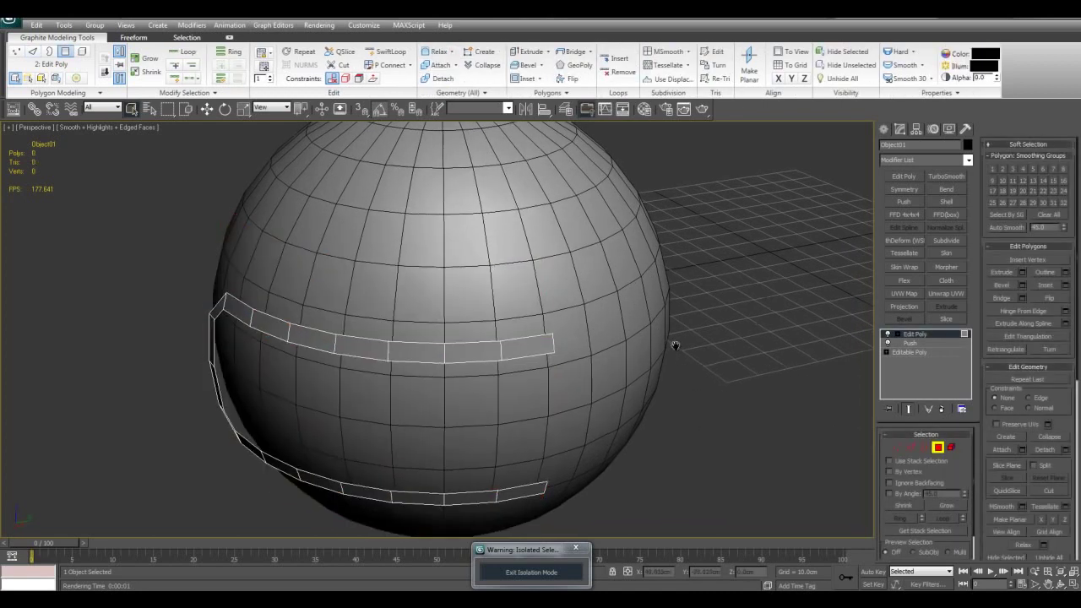
- Mirror the strip with a Symmetry modifier on the Y axis with Flip enabled
click(904, 190)
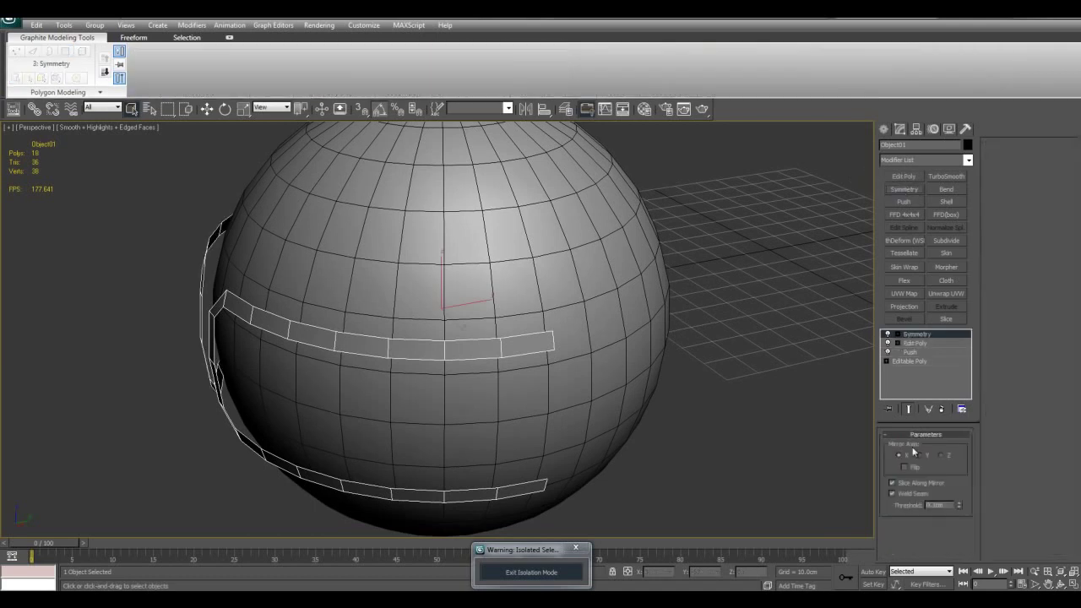
click(920, 455)
click(906, 466)
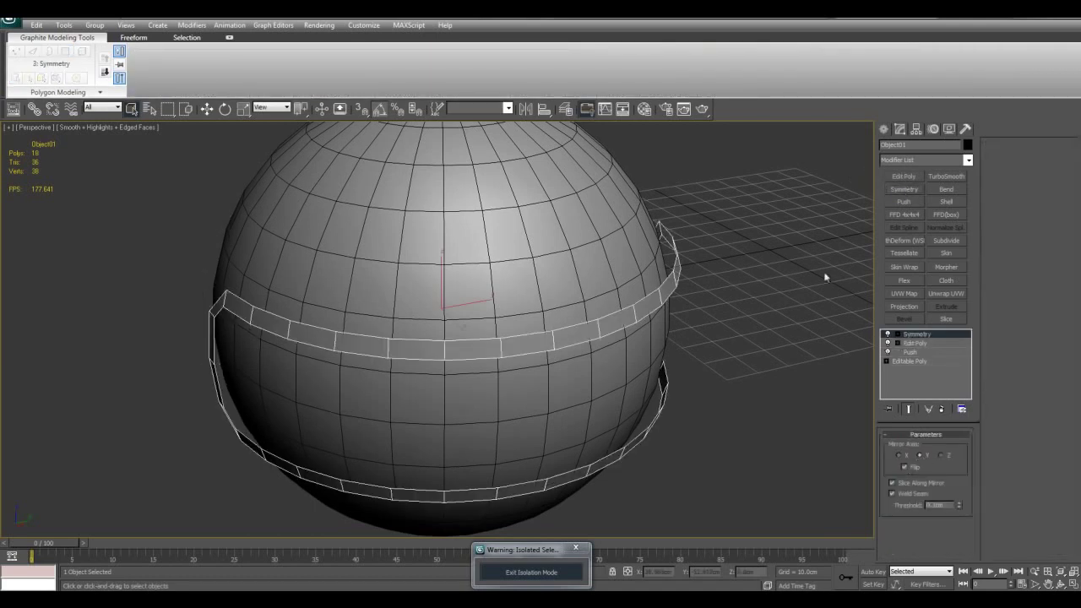
- Add an Edit Poly modifier and connect the strip's crosswise edges with two lengthwise loops pinched toward its borders
click(903, 175)
click(551, 341)
alt+middle_drag(550, 342, 620, 316)
key(alt+r)
key(ctrl+shift+e)
scroll(518, 314, up, 3)
middle_drag(414, 302, 476, 286)
drag(735, 328, 741, 269)
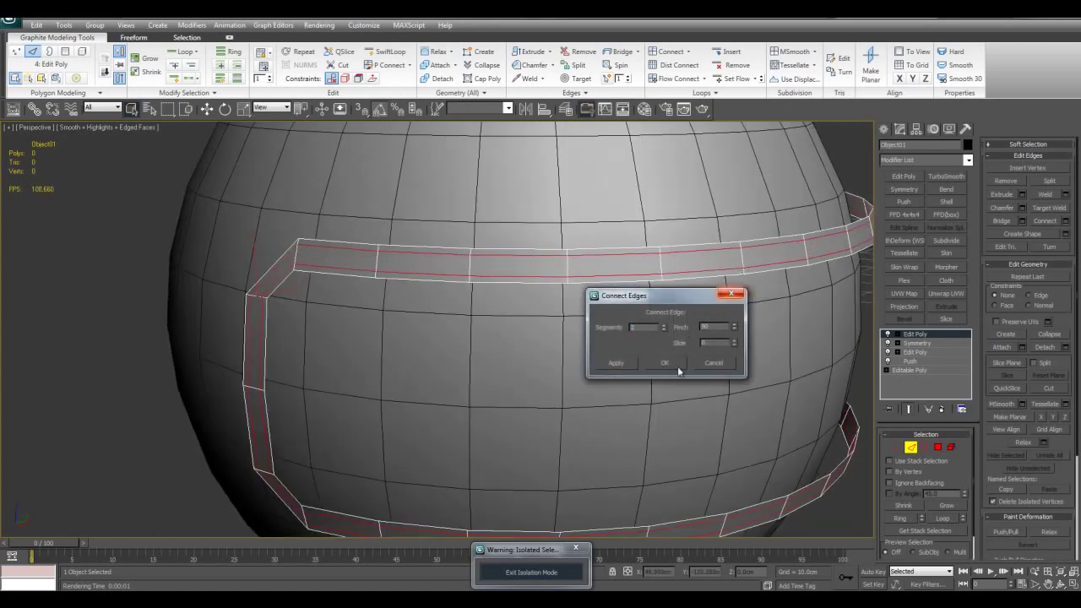
- Select the central band of polygons along the strip and bevel it inward to form a recessed groove
click(663, 269)
key(alt+r)
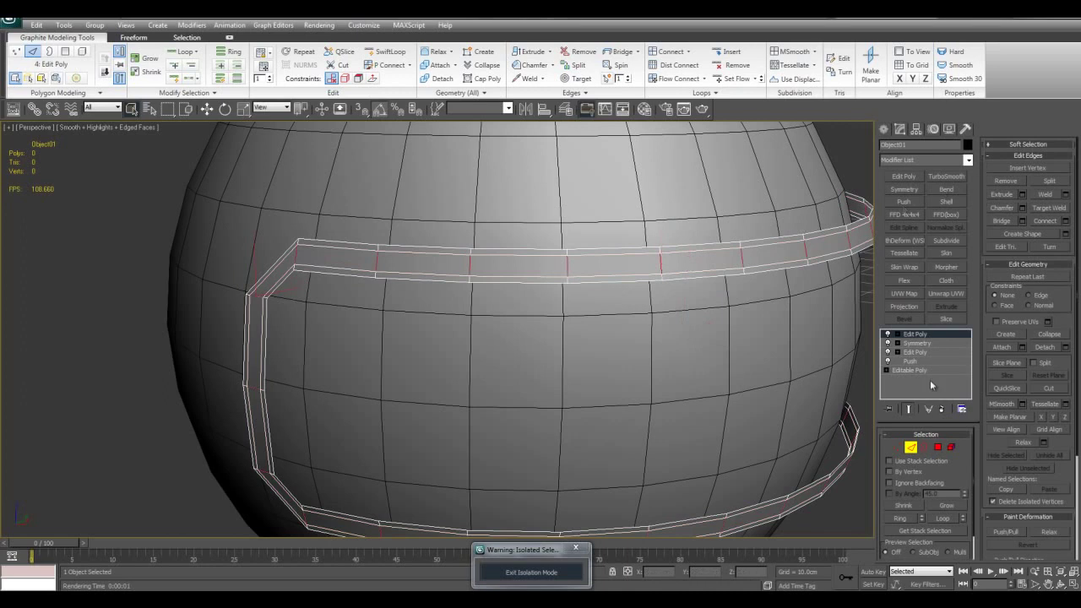
ctrl+click(938, 448)
middle_drag(740, 201, 735, 226)
key(ctrl+shift+b)
drag(722, 326, 722, 388)
drag(721, 350, 723, 379)
alt+middle_drag(356, 318, 414, 304)
click(674, 367)
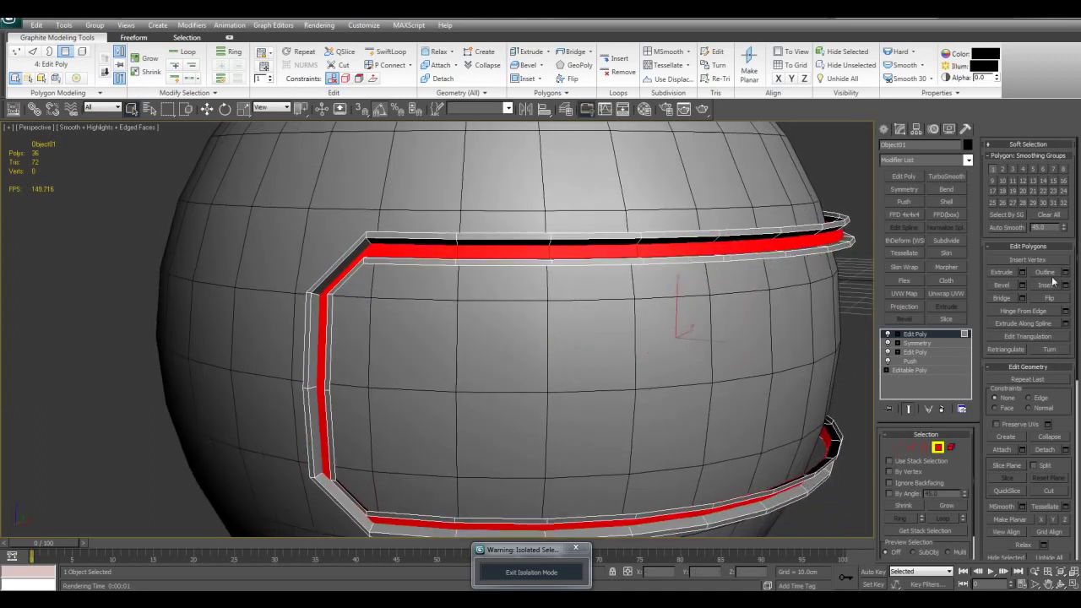
- Add supporting edge loops along the groove with Connect Edges
scroll(811, 267, up, 3)
key(2)
key(ctrl+shift+e)
click(674, 361)
scroll(682, 353, down, 3)
alt+middle_drag(666, 264, 656, 244)
click(650, 281)
- Apply TurboSmooth with 2 iterations to the groove piece
key(2)
click(946, 177)
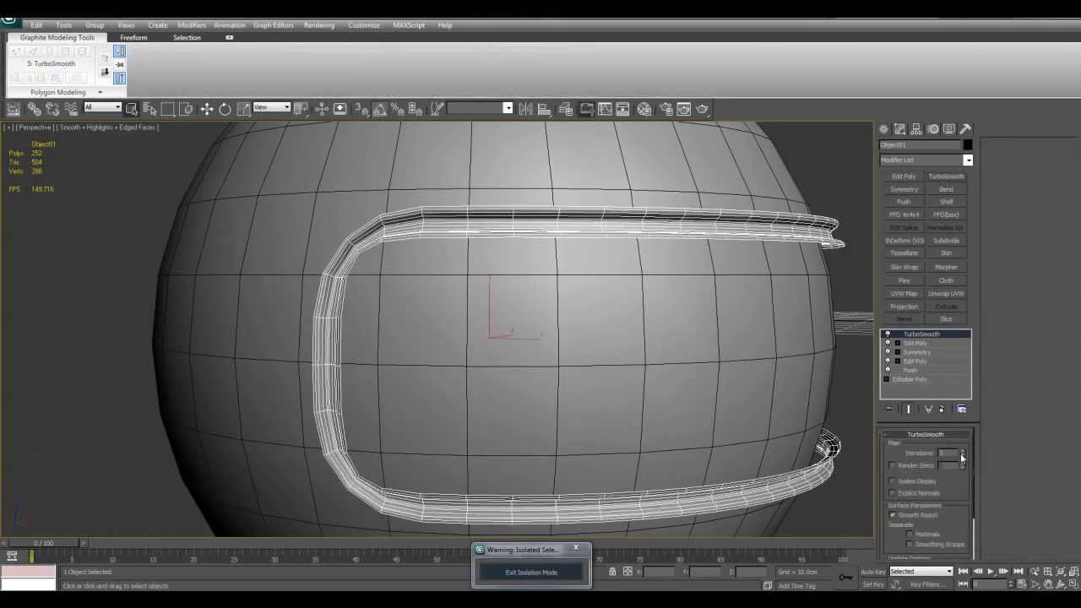
click(961, 453)
- Examine the smoothed groove against the sphere shaded without edged faces, and restore the edge display
key(F4)
scroll(700, 329, down, 4)
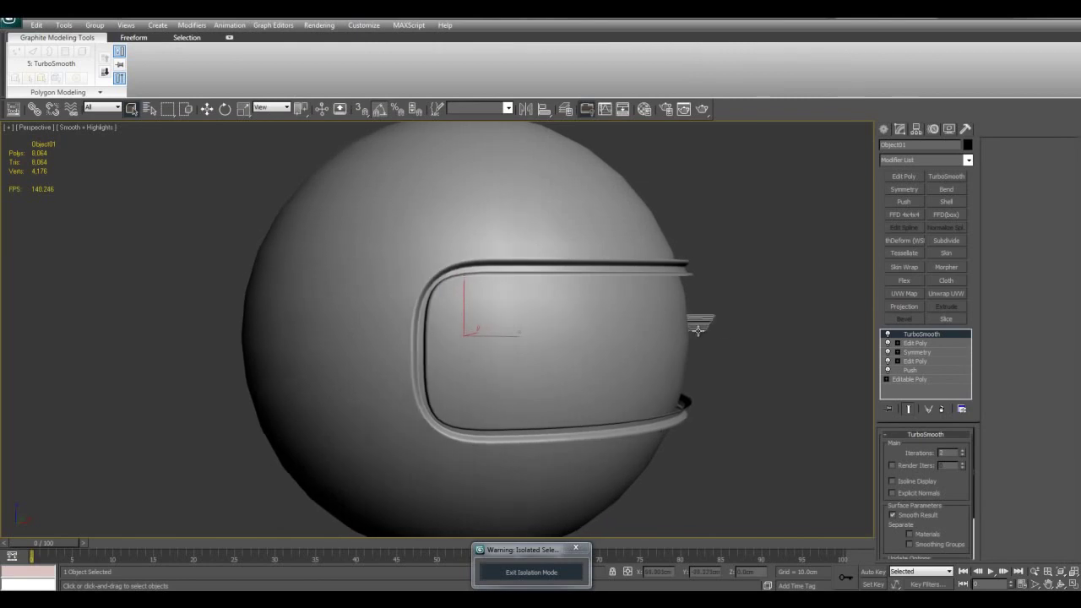
scroll(701, 331, down, 5)
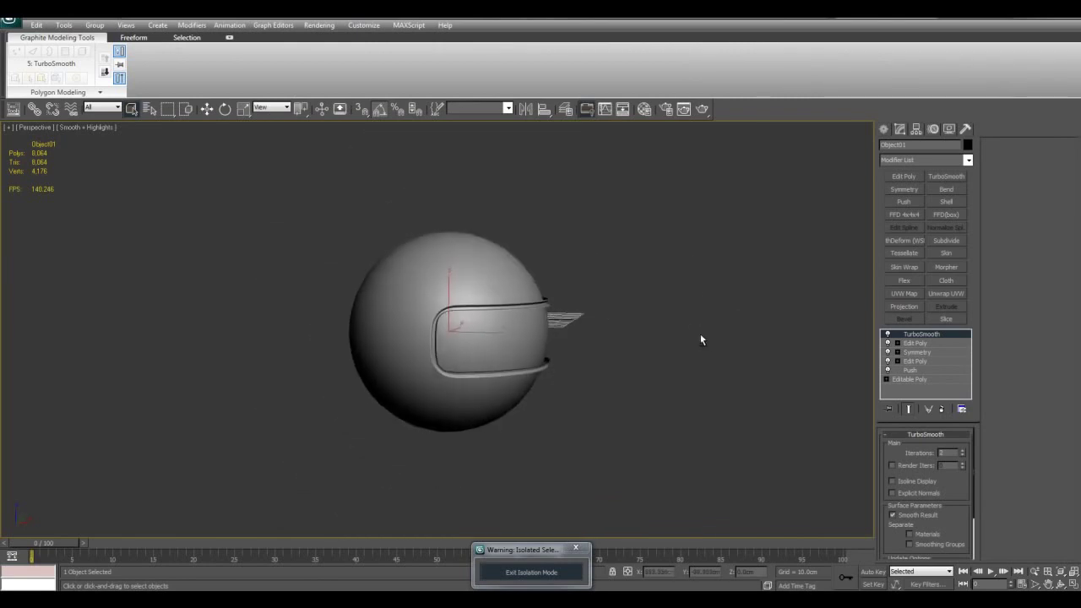
alt+middle_drag(583, 321, 554, 313)
scroll(628, 322, up, 3)
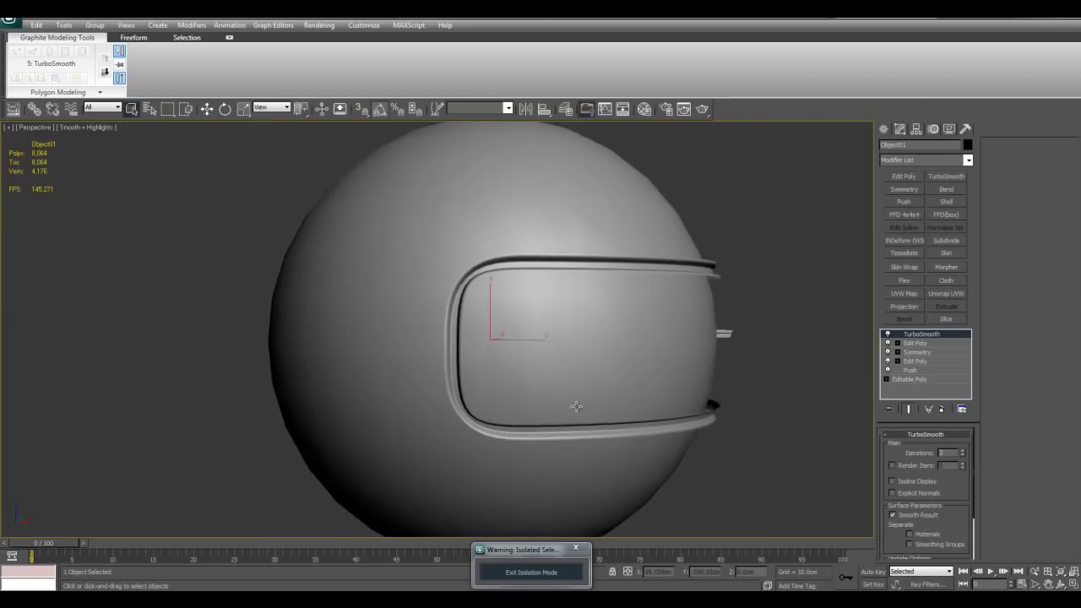
alt+middle_drag(672, 402, 705, 355)
scroll(664, 349, up, 5)
key(z)
key(F4)
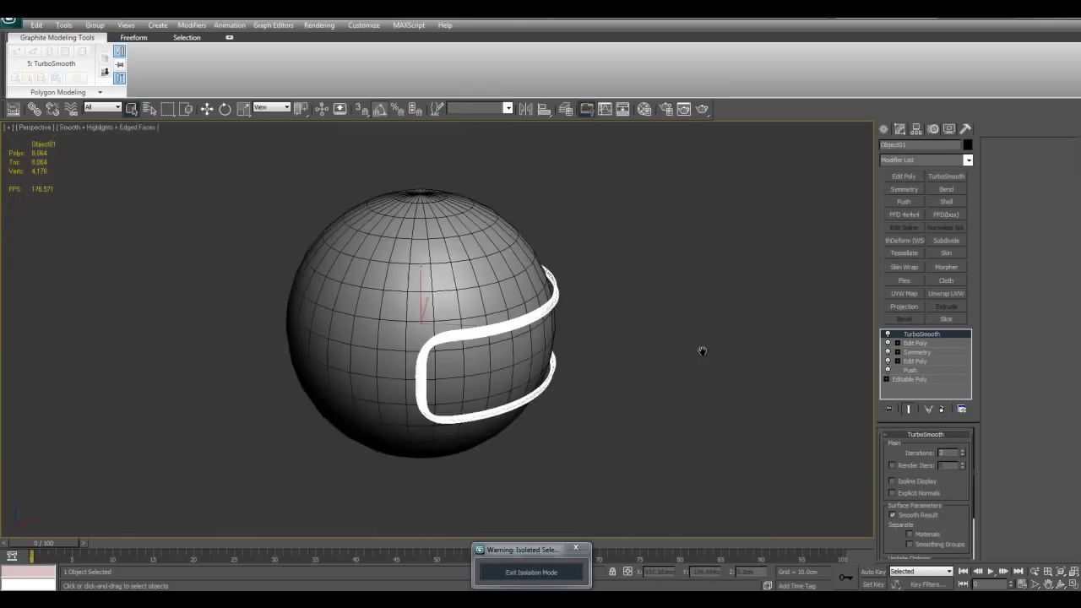
- Add a Symmetry modifier on the X axis beneath TurboSmooth to mirror the groove onto the sphere's other side
click(915, 343)
click(902, 188)
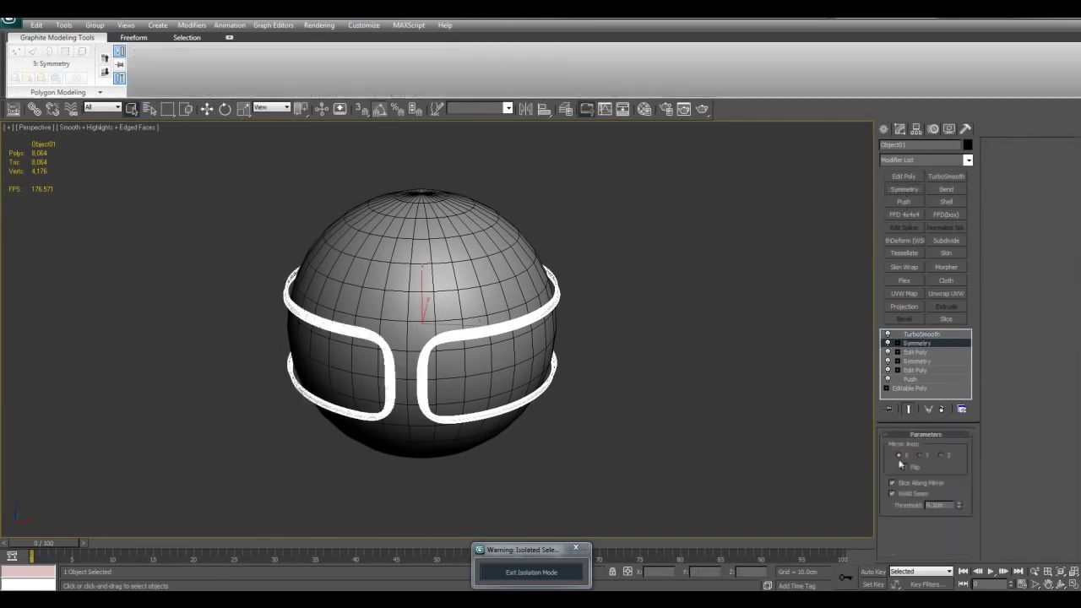
- Inspect the mirrored grooves around the sphere with and without edged faces, and select the sphere
scroll(826, 442, up, 4)
key(F4)
middle_drag(718, 357, 738, 296)
scroll(737, 296, down, 6)
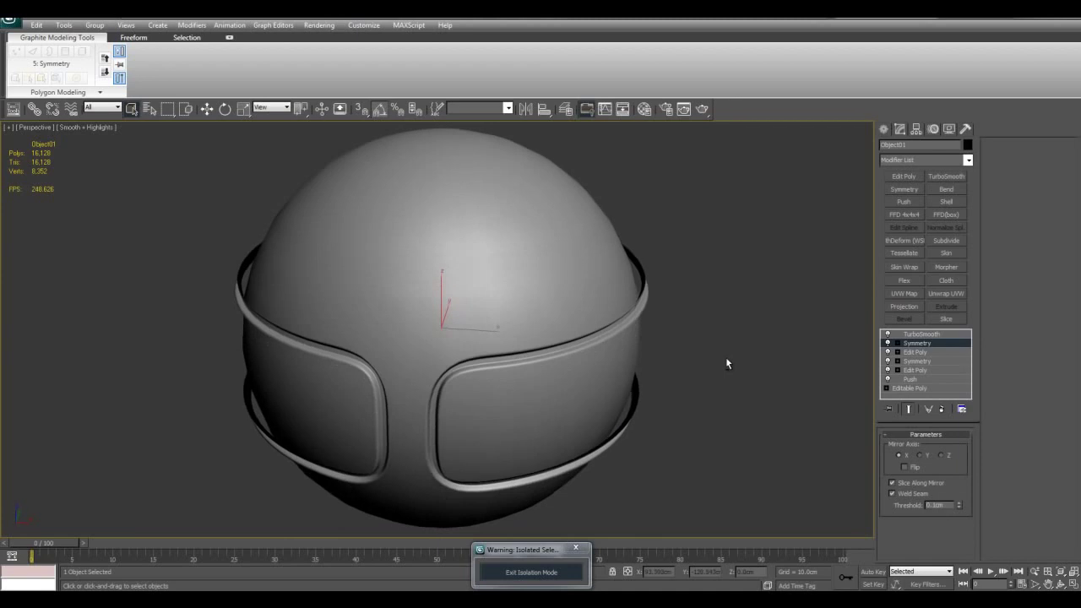
scroll(733, 300, down, 3)
scroll(701, 338, up, 1)
scroll(642, 337, up, 2)
key(F4)
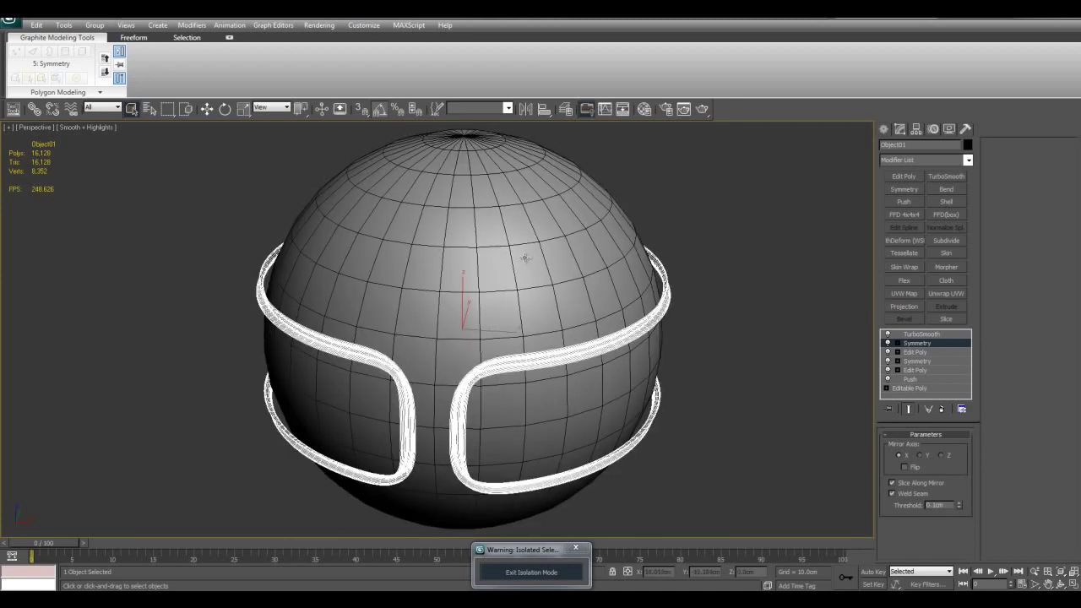
click(534, 255)
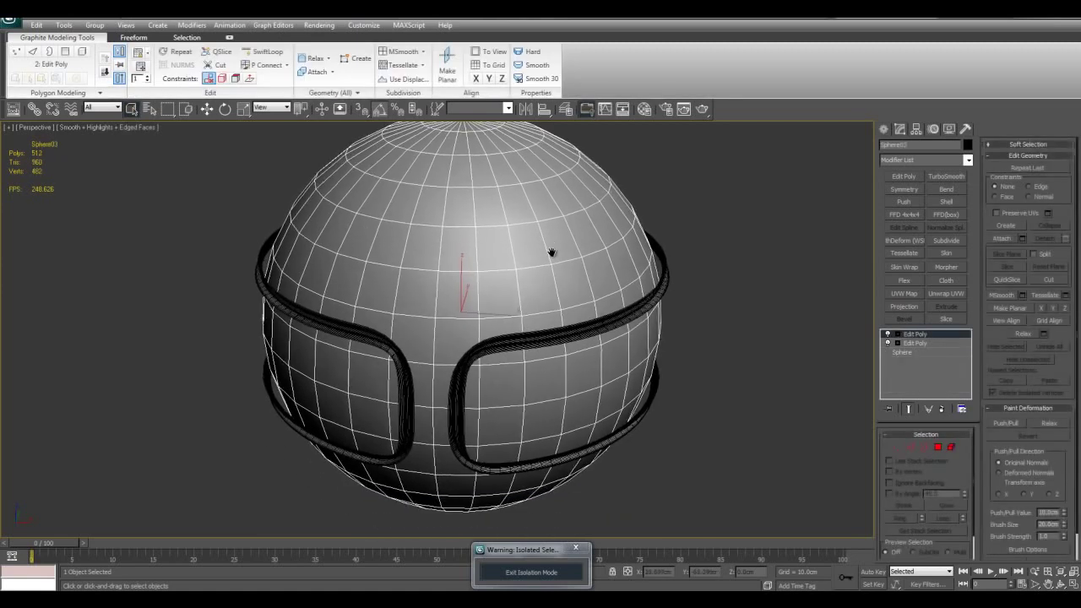
mouse_move(553, 251)
middle_down()
mouse_move(547, 295)
mouse_move(595, 290)
middle_up()
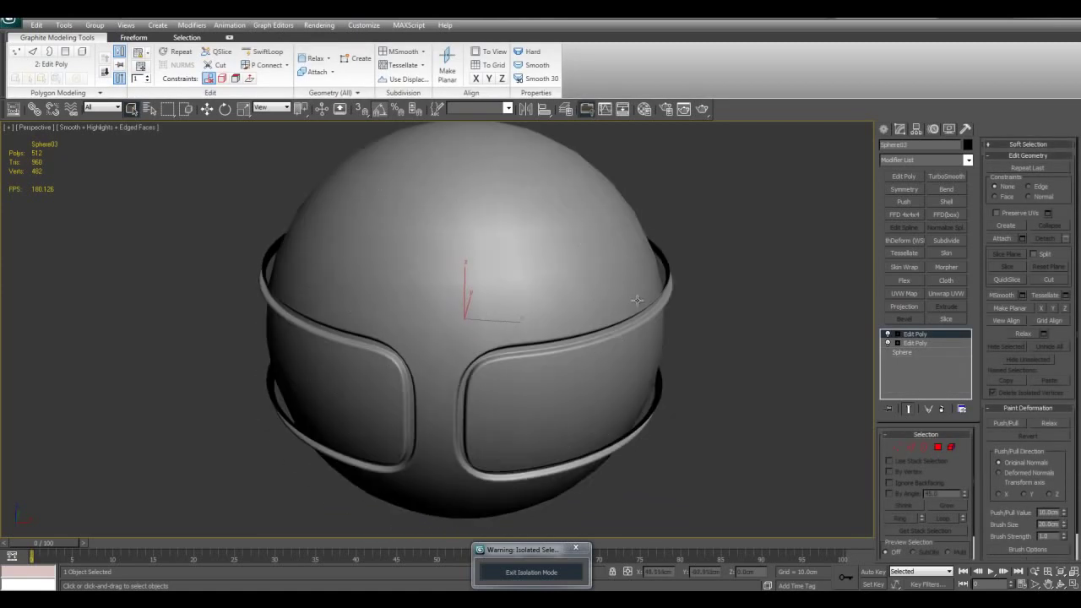
alt+middle_drag(657, 311, 659, 301)
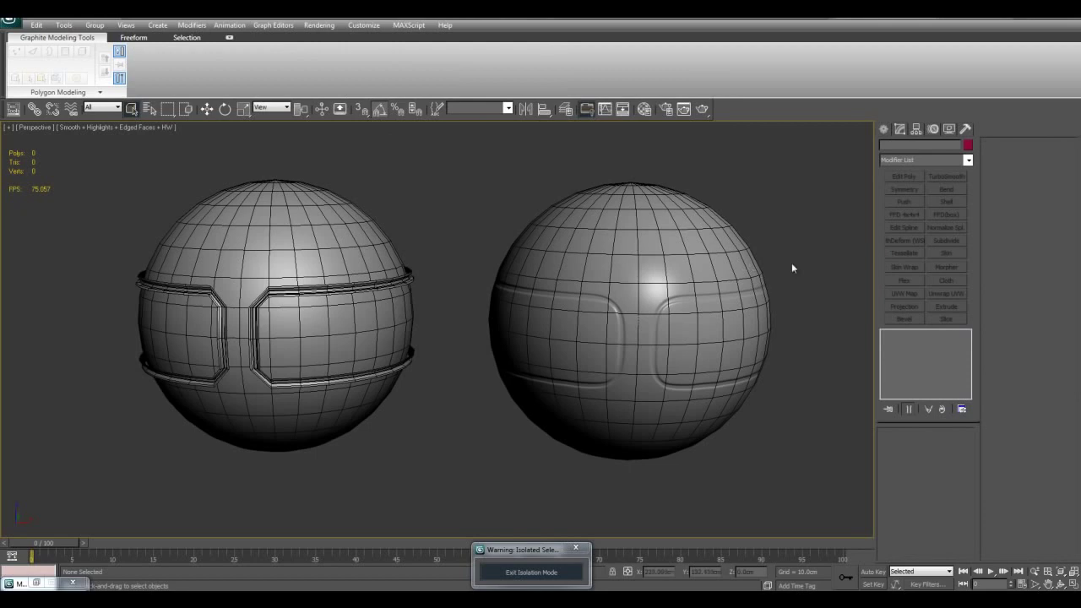
- Move the smoothed bake 2 sphere along X to about -168.6 cm, clear of the low-poly sphere and its grooves
middle_drag(792, 267, 723, 316)
middle_drag(569, 302, 610, 304)
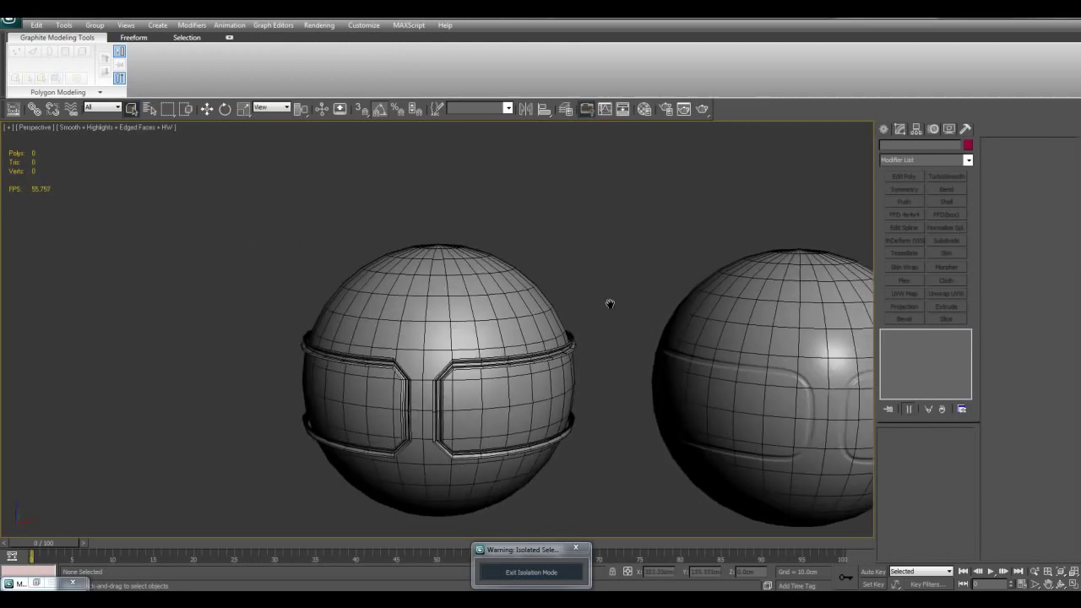
click(611, 304)
key(z)
middle_drag(594, 258, 605, 308)
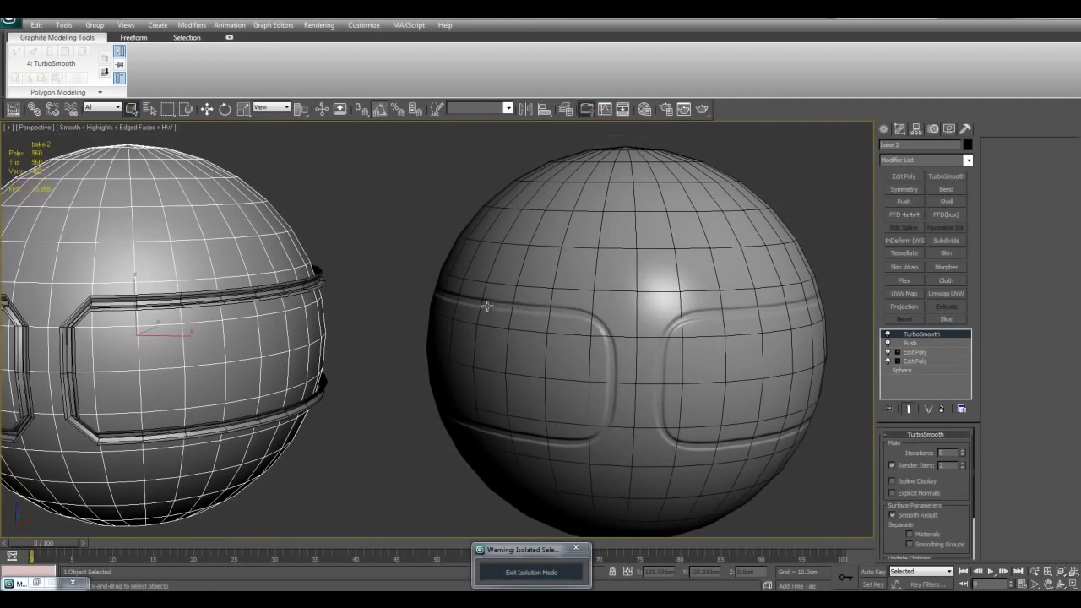
middle_drag(538, 381, 695, 392)
middle_drag(428, 279, 551, 317)
key(w)
middle_drag(500, 339, 530, 327)
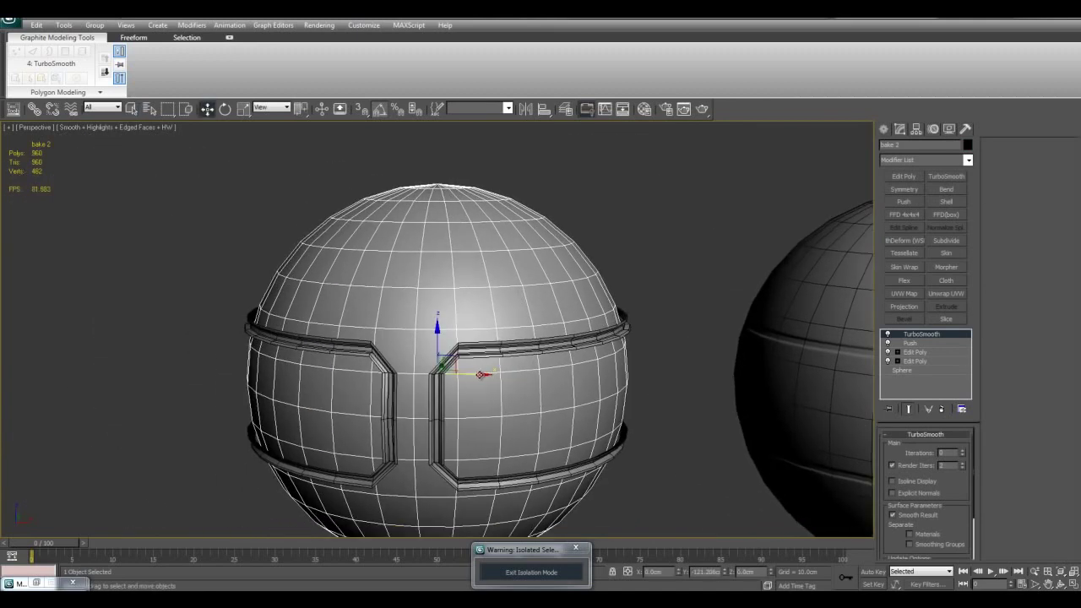
scroll(625, 317, down, 3)
drag(534, 339, 230, 338)
key(q)
- Inspect the groove piece, then examine the Push and TurboSmooth modifiers on the bake 2 sphere
scroll(460, 324, up, 3)
click(546, 322)
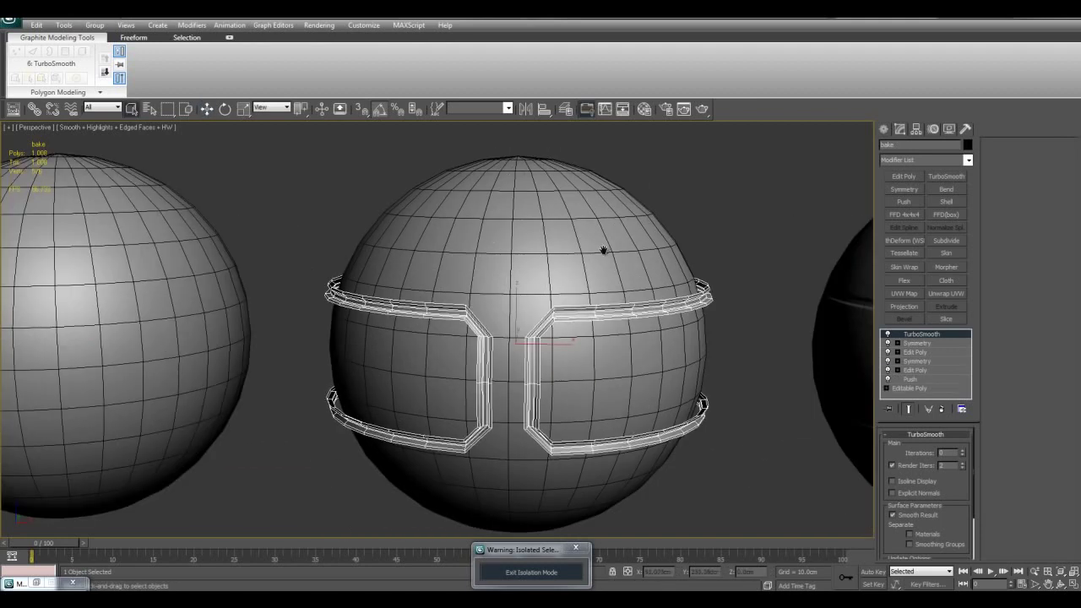
key(z)
middle_drag(516, 315, 624, 321)
click(263, 312)
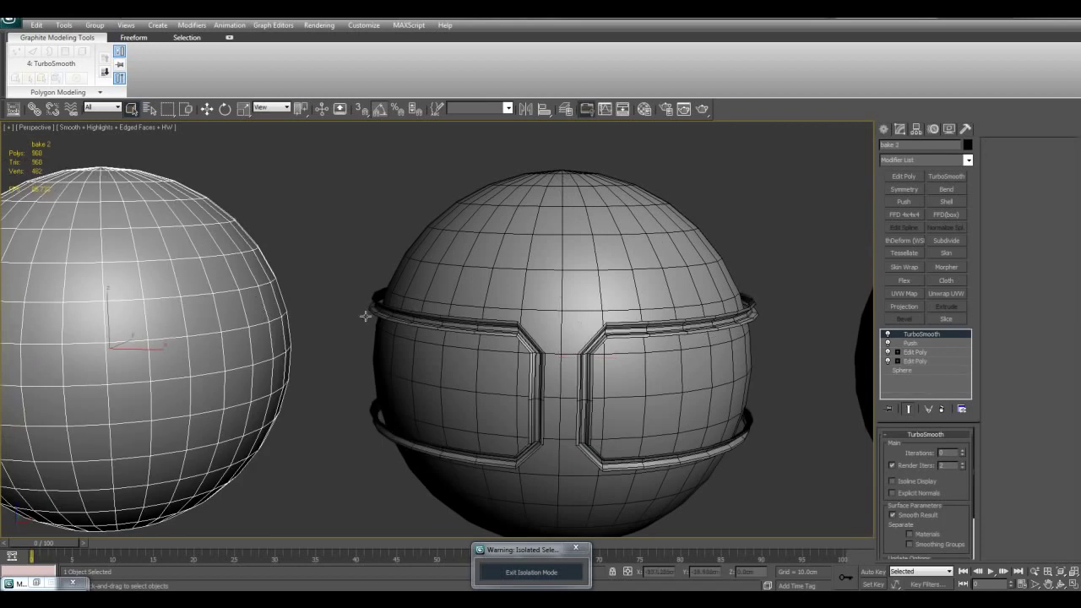
key(w)
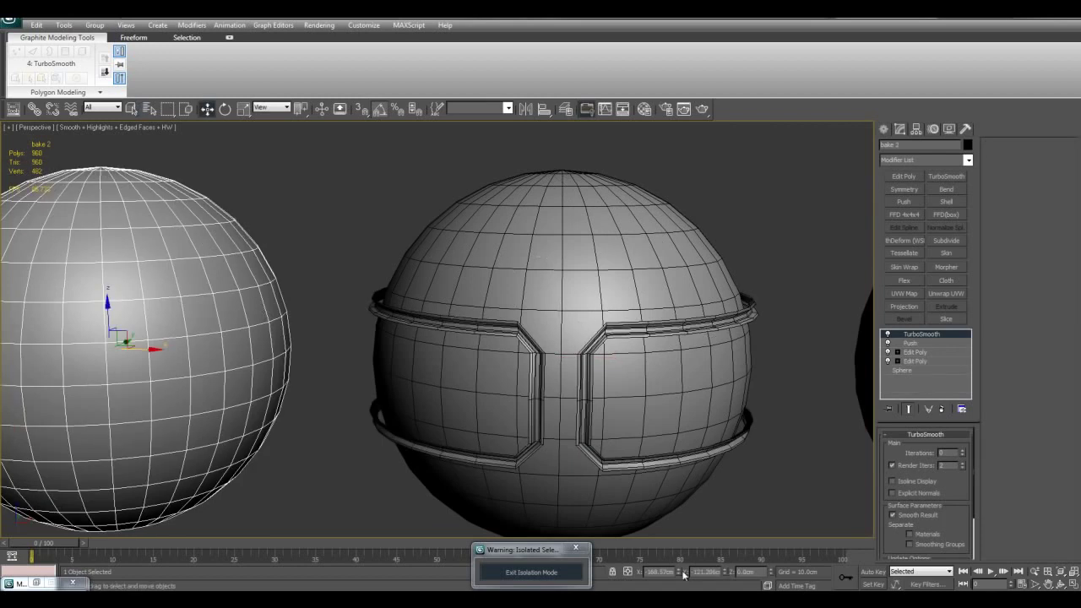
key(z)
click(918, 344)
click(916, 333)
middle_drag(869, 449, 783, 424)
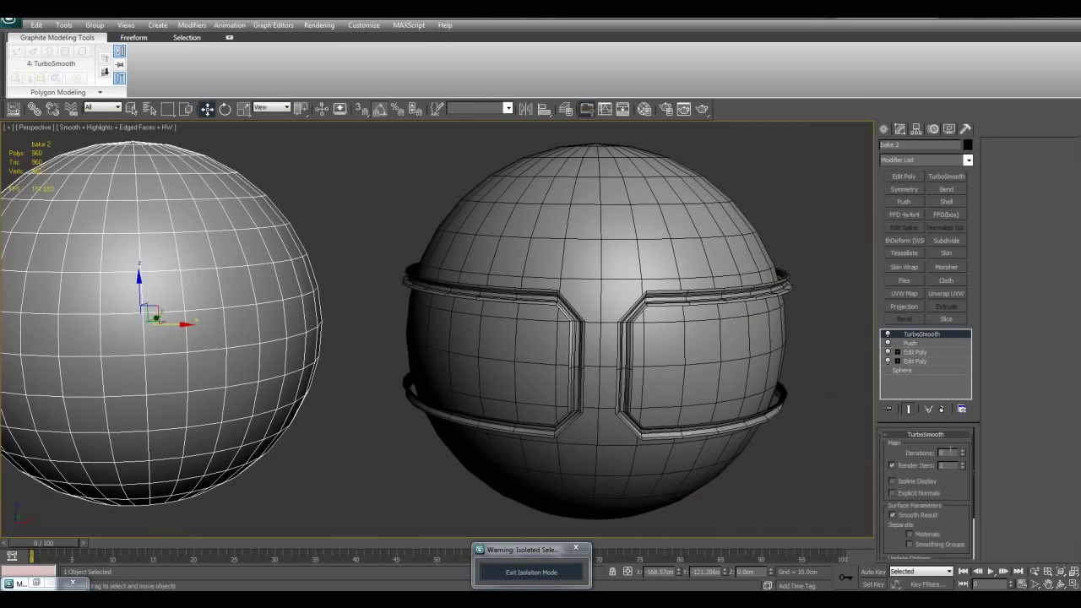
middle_drag(600, 327, 659, 341)
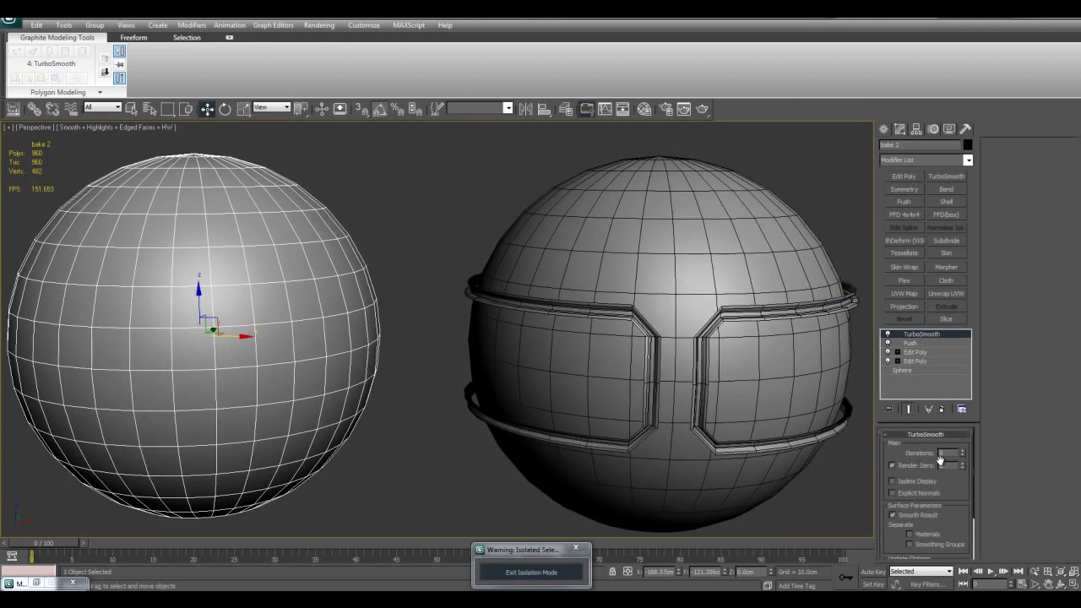
- Render the perspective view of the grooved sphere and close the rendered image
middle_drag(836, 412, 648, 388)
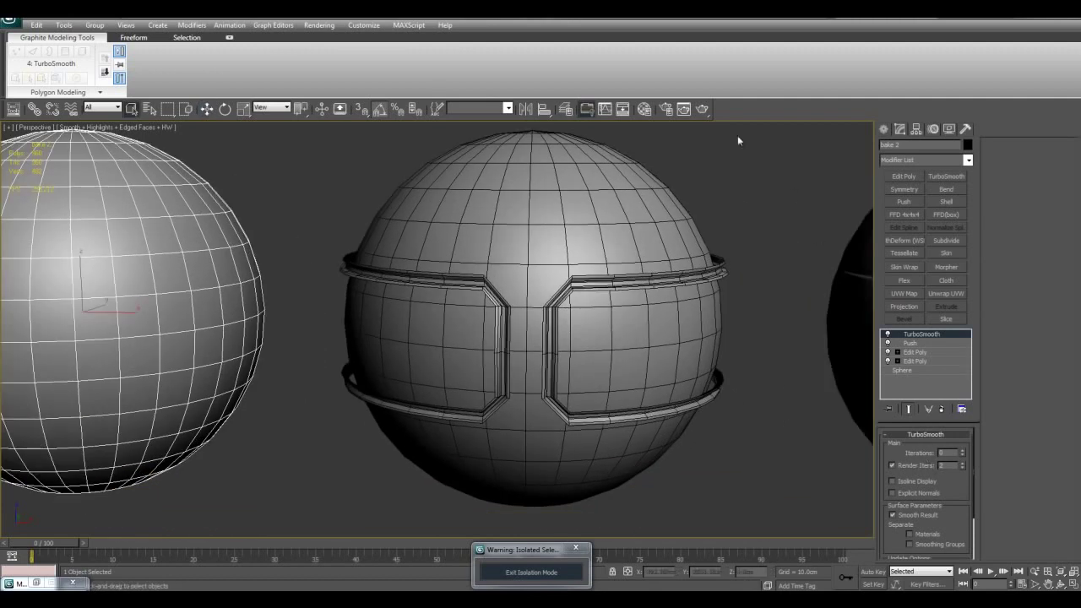
click(684, 109)
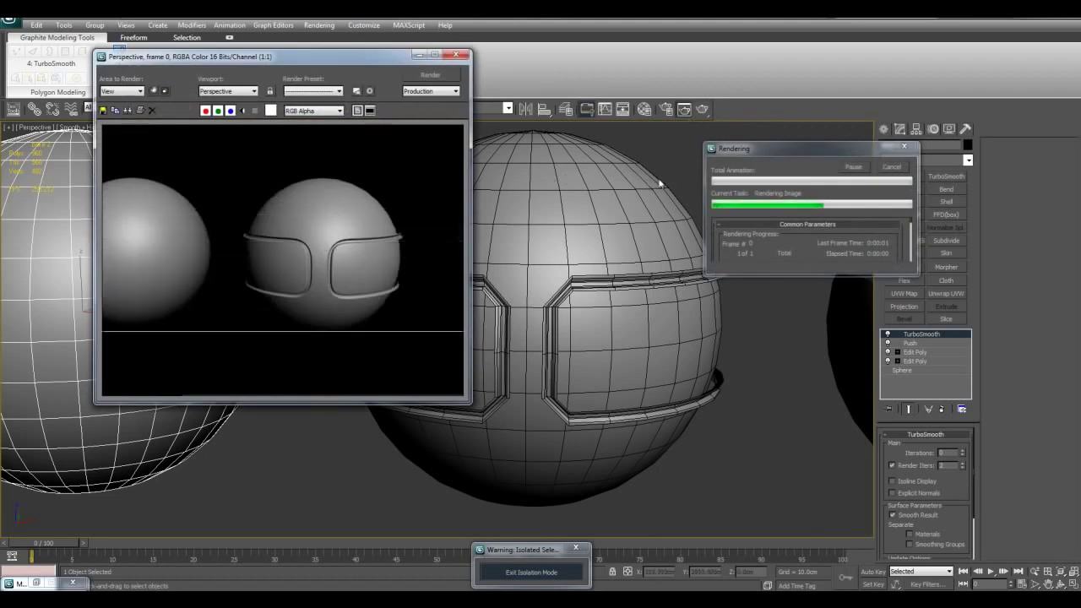
click(456, 56)
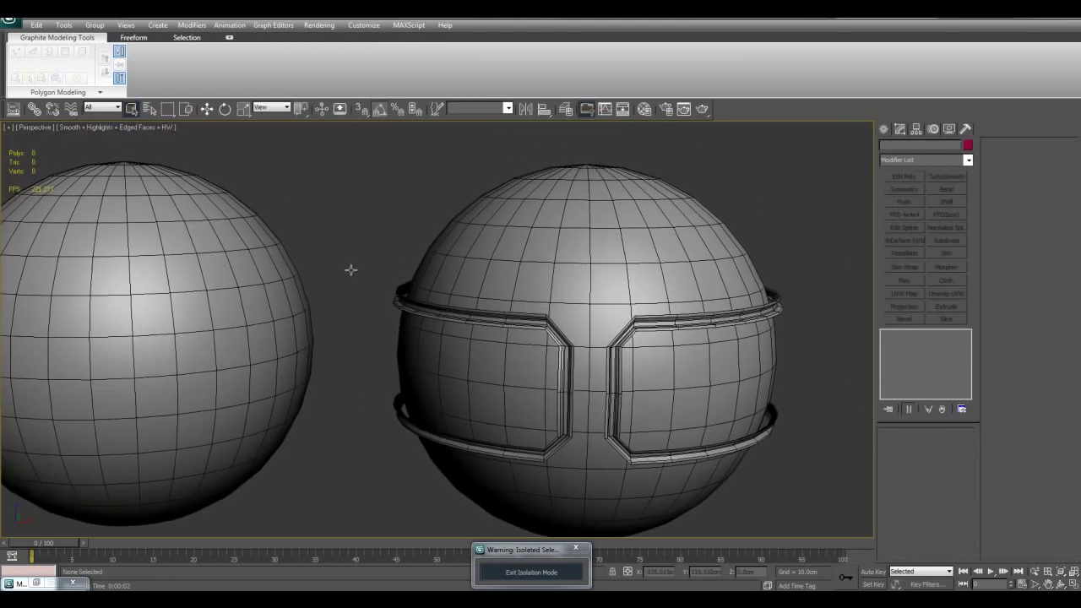
- Select the low-poly sphere with the Projection modifier and delete its existing NormalsMap output in Render To Texture
click(577, 260)
middle_drag(577, 260, 568, 239)
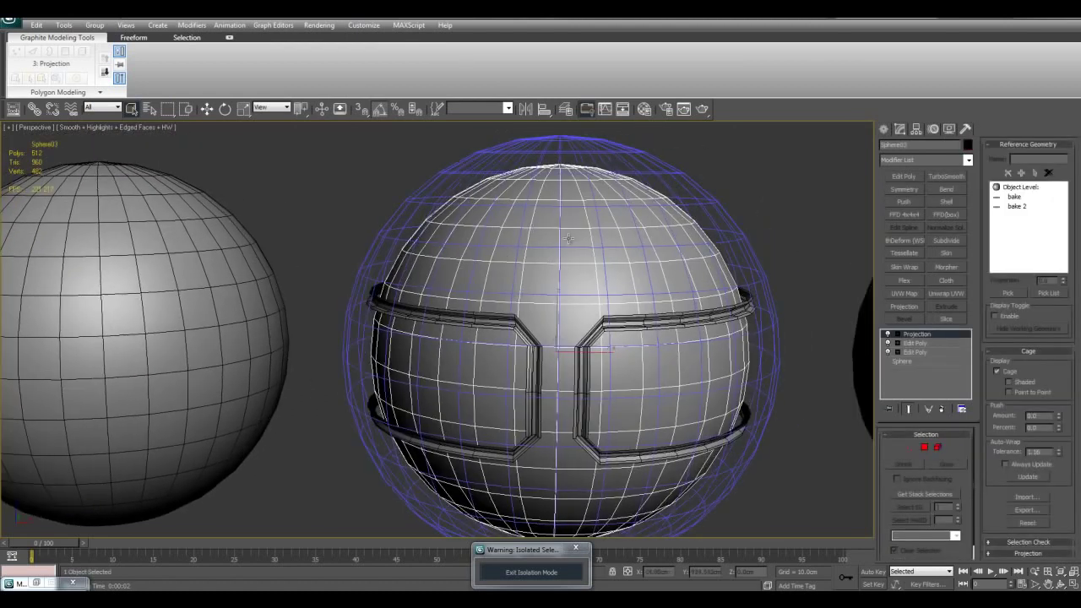
click(767, 213)
alt+middle_drag(766, 212, 659, 313)
click(559, 299)
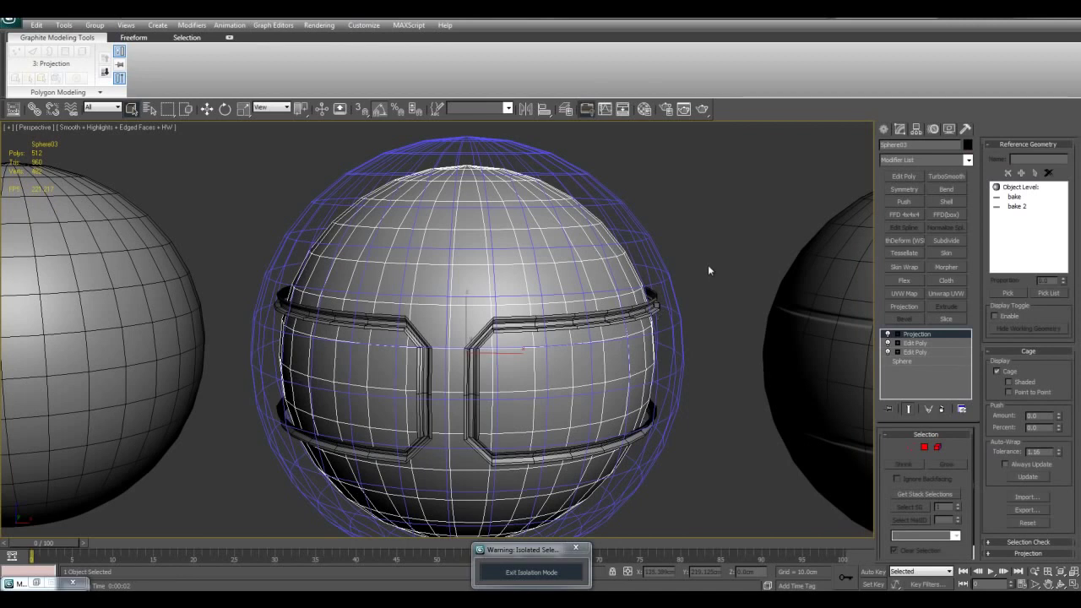
key(0)
drag(780, 379, 784, 219)
scroll(783, 218, down, 5)
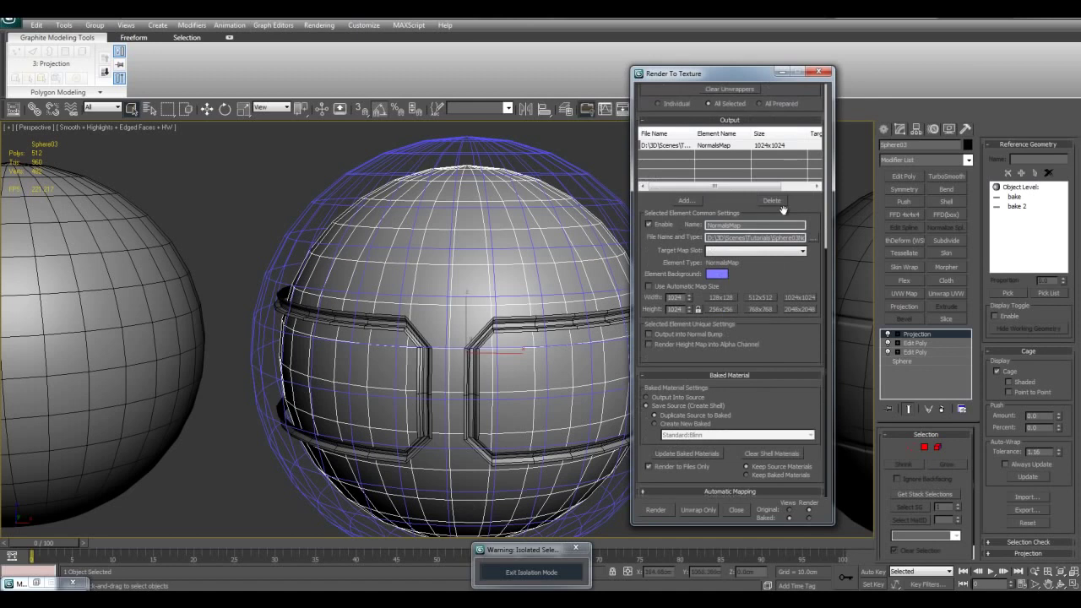
drag(783, 210, 762, 375)
click(770, 372)
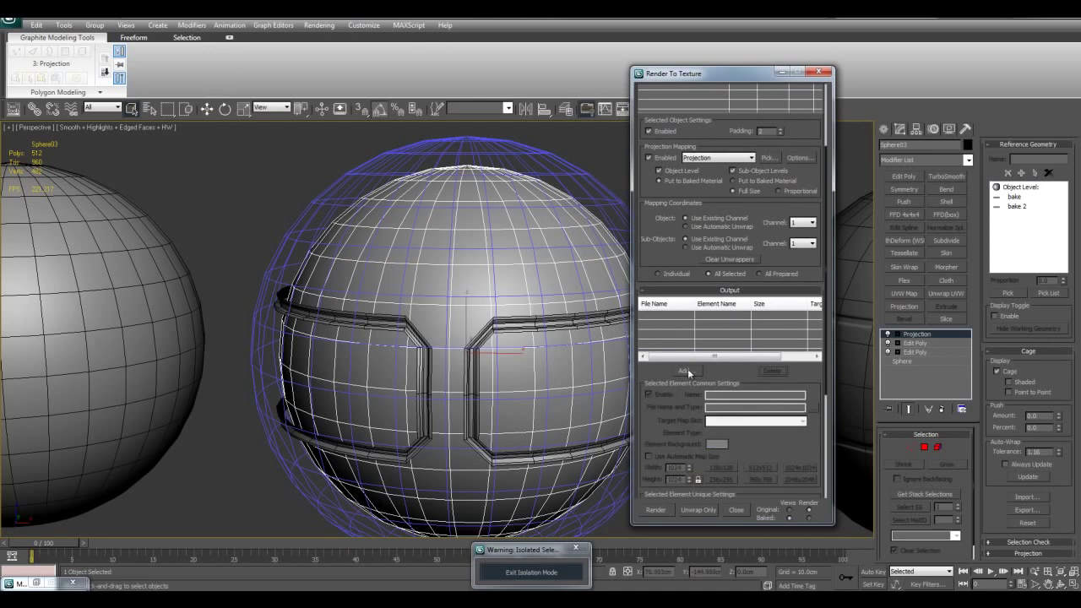
- Add a NormalsMap output element for the low-poly sphere and set its size to 512x512
click(686, 371)
double_click(514, 293)
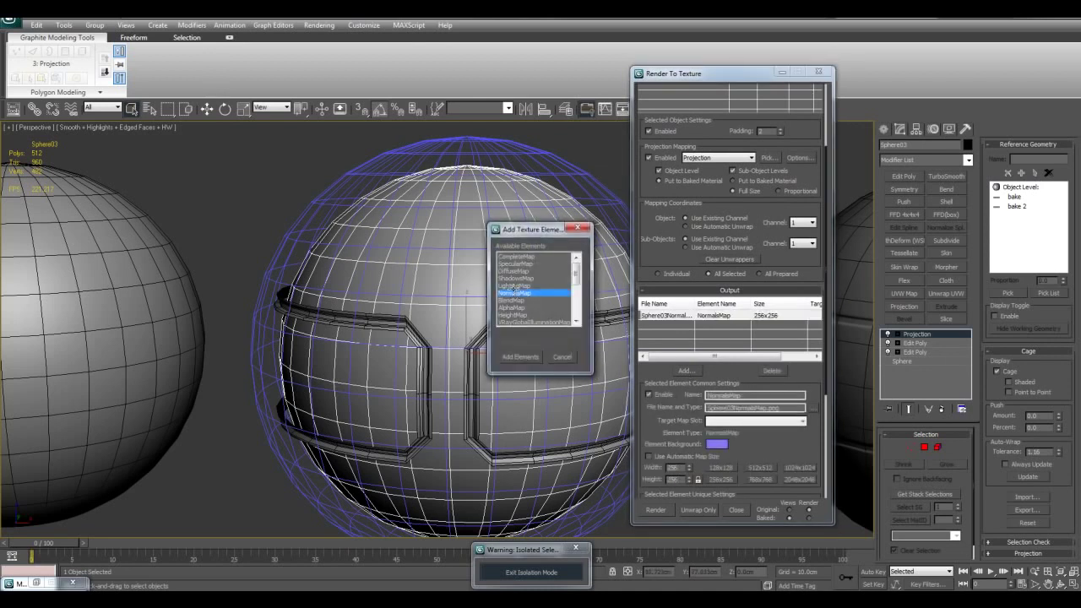
drag(754, 446, 759, 354)
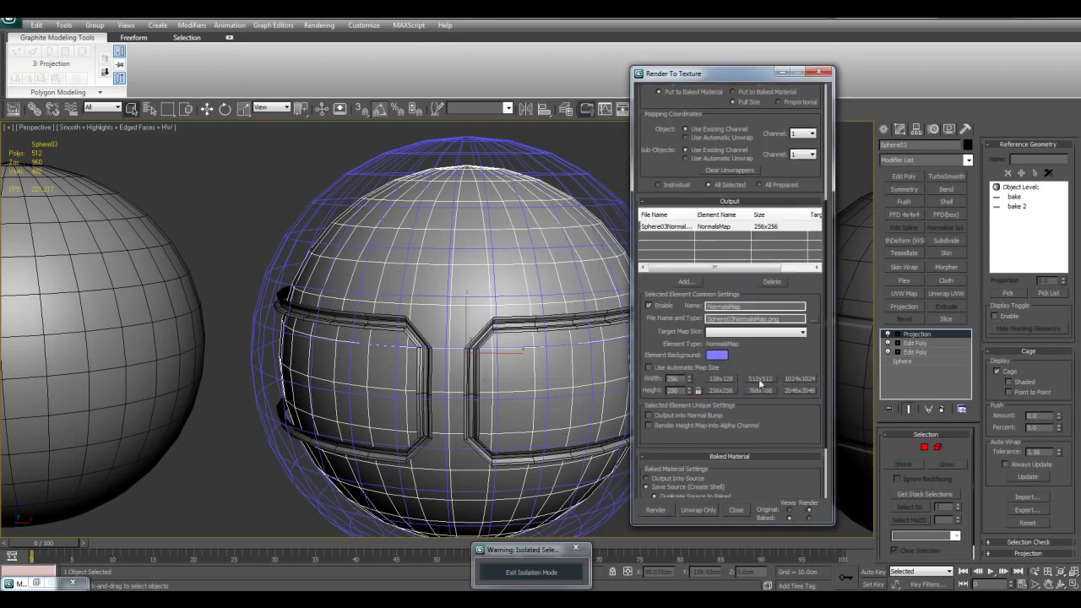
click(759, 381)
scroll(509, 277, down, 5)
scroll(515, 283, up, 5)
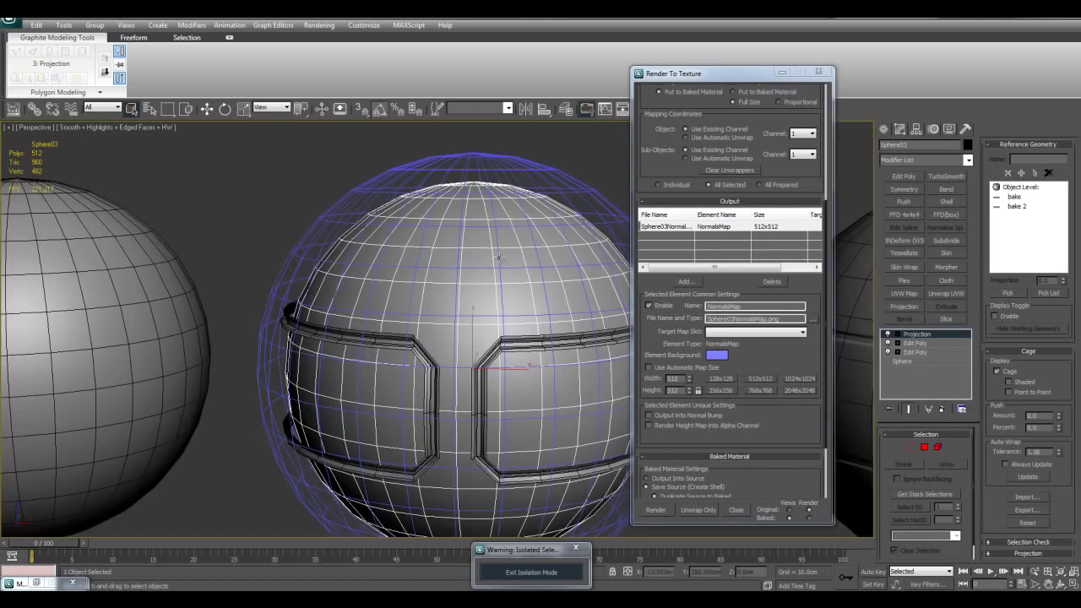
- Remove bake 2 from the Projection modifier's reference geometry, leaving only the groove piece
click(1022, 208)
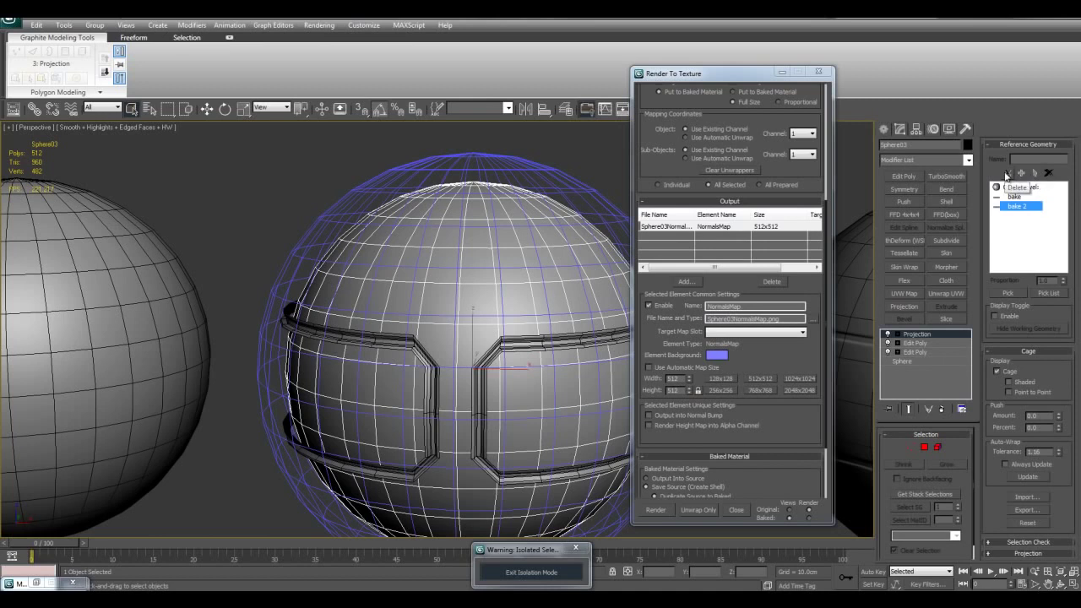
click(1022, 175)
scroll(397, 262, down, 5)
scroll(432, 256, up, 3)
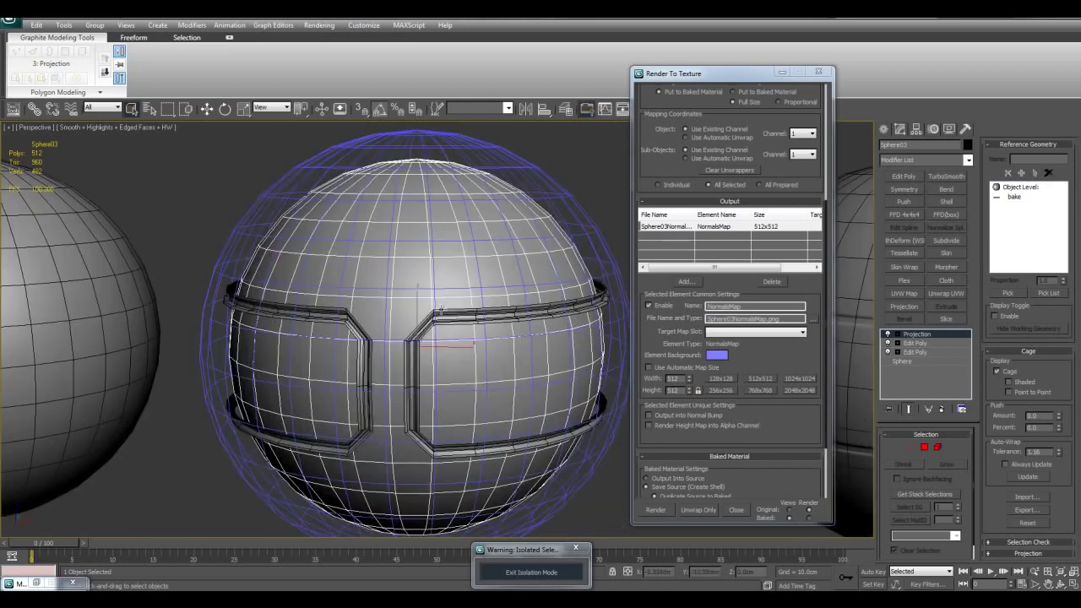
- Check the groove piece, reselect the low-poly sphere, and render its normals map to texture
click(447, 315)
scroll(459, 314, up, 1)
middle_drag(460, 314, 453, 362)
click(494, 307)
click(524, 373)
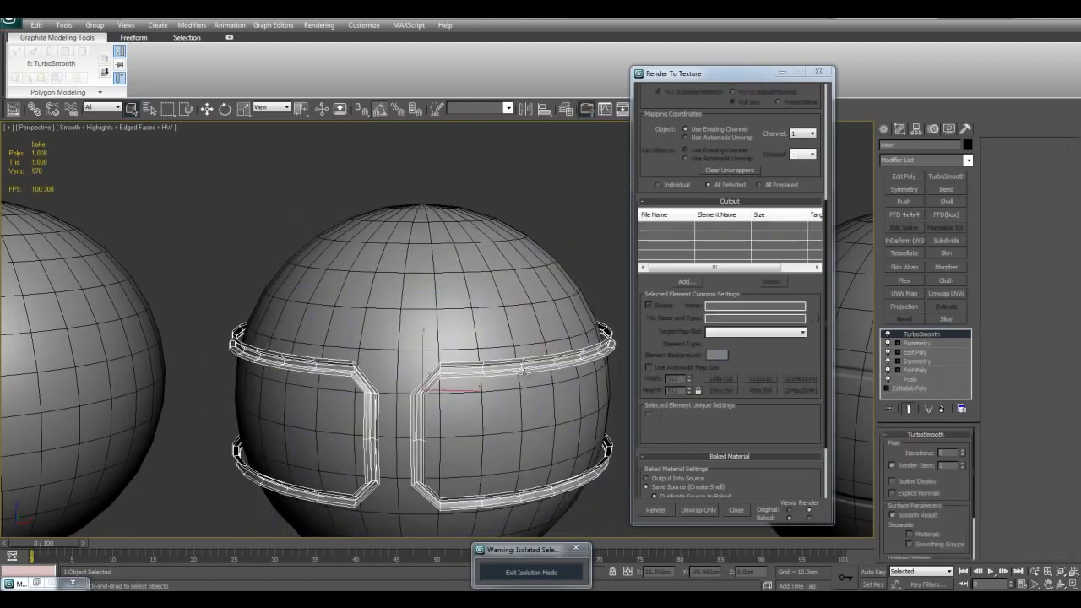
click(465, 314)
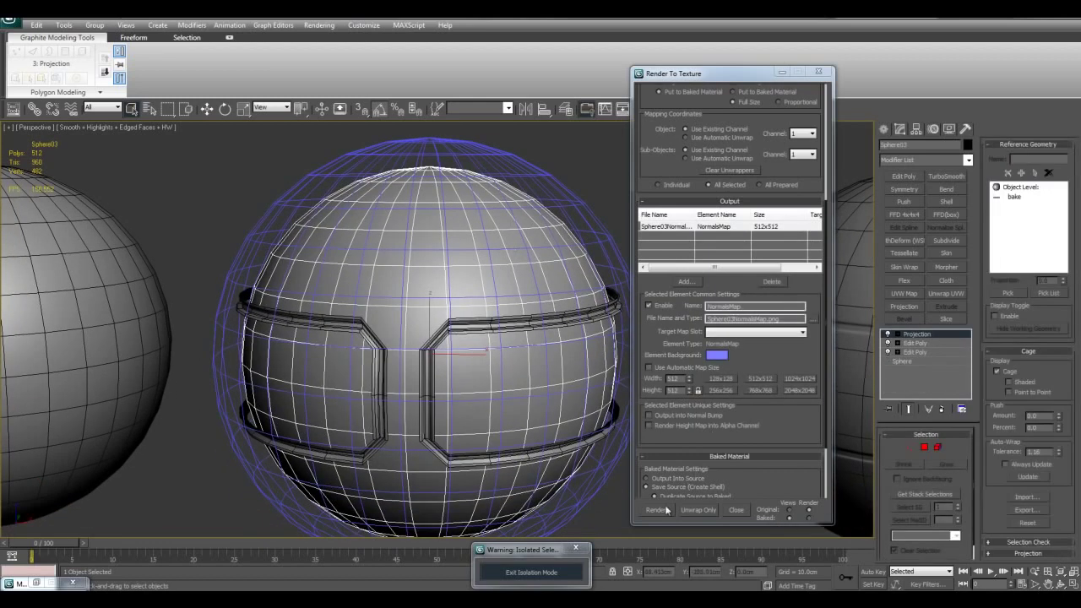
click(665, 510)
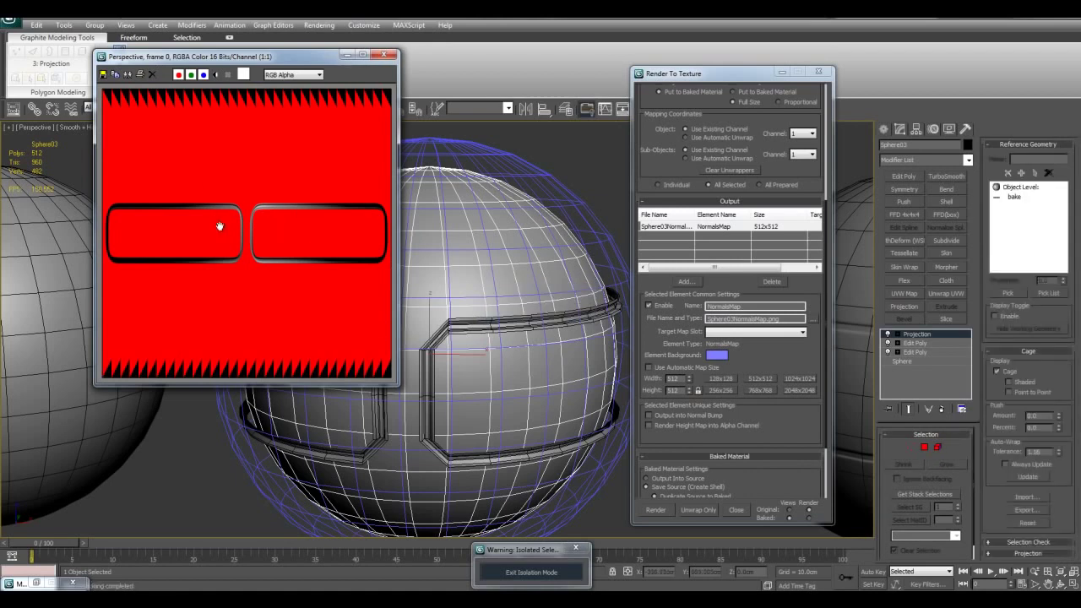
- Examine the baked map up close around the groove outlines and close the render window
scroll(296, 218, up, 1)
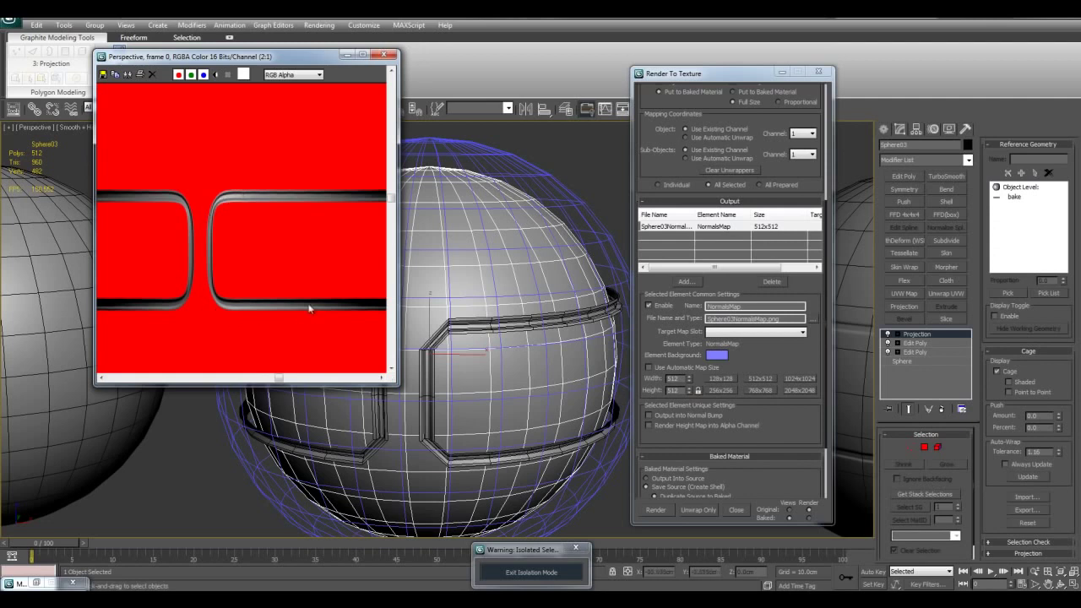
scroll(281, 200, down, 2)
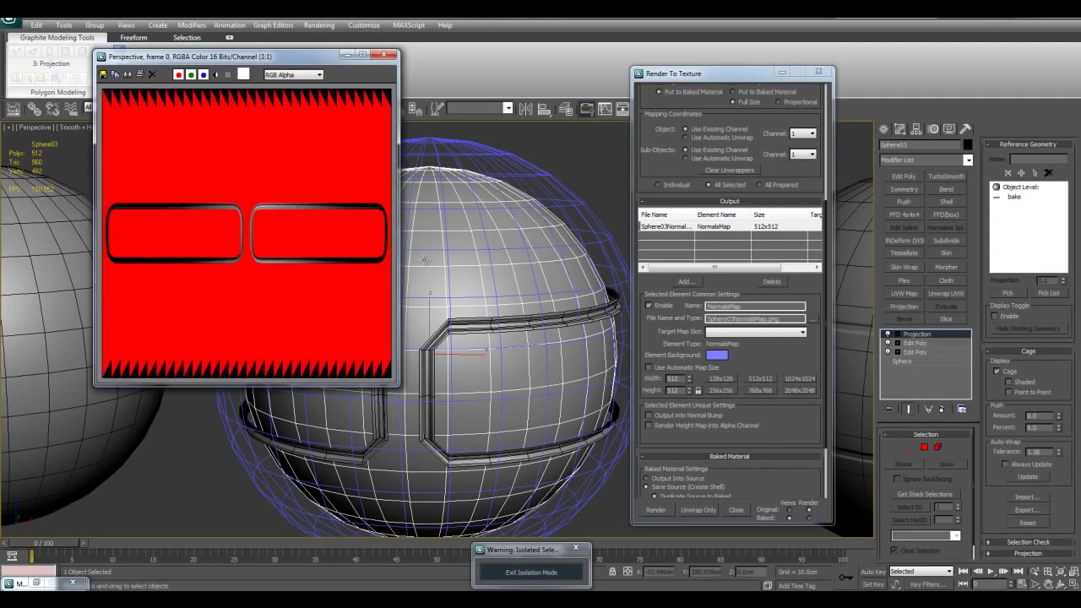
click(384, 56)
- Return the bake 2 sphere to X 0 so it surrounds the low-poly sphere
scroll(413, 252, down, 3)
click(223, 295)
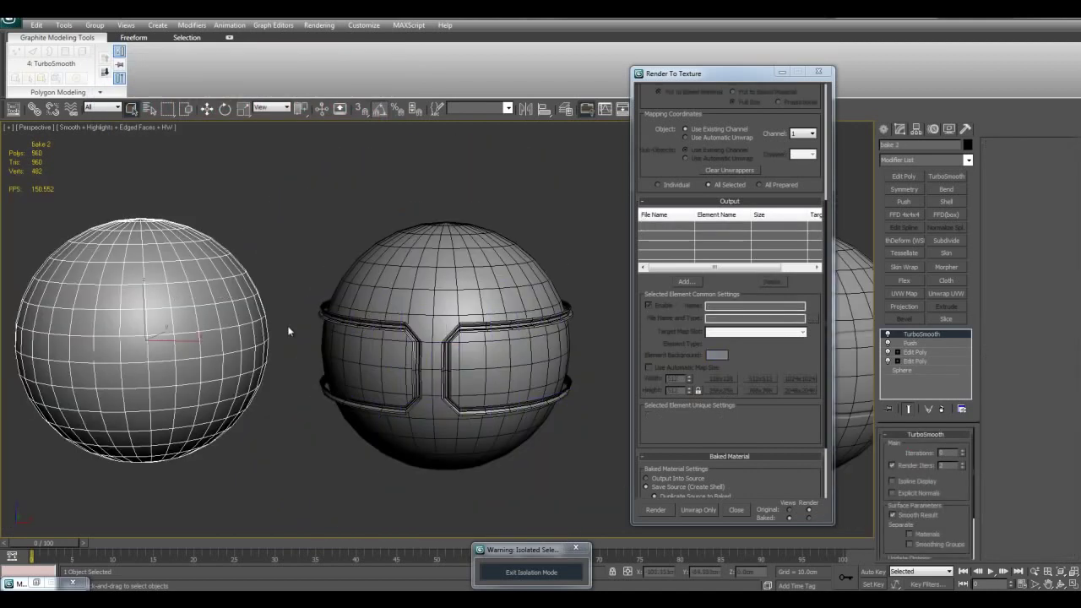
right_click(678, 575)
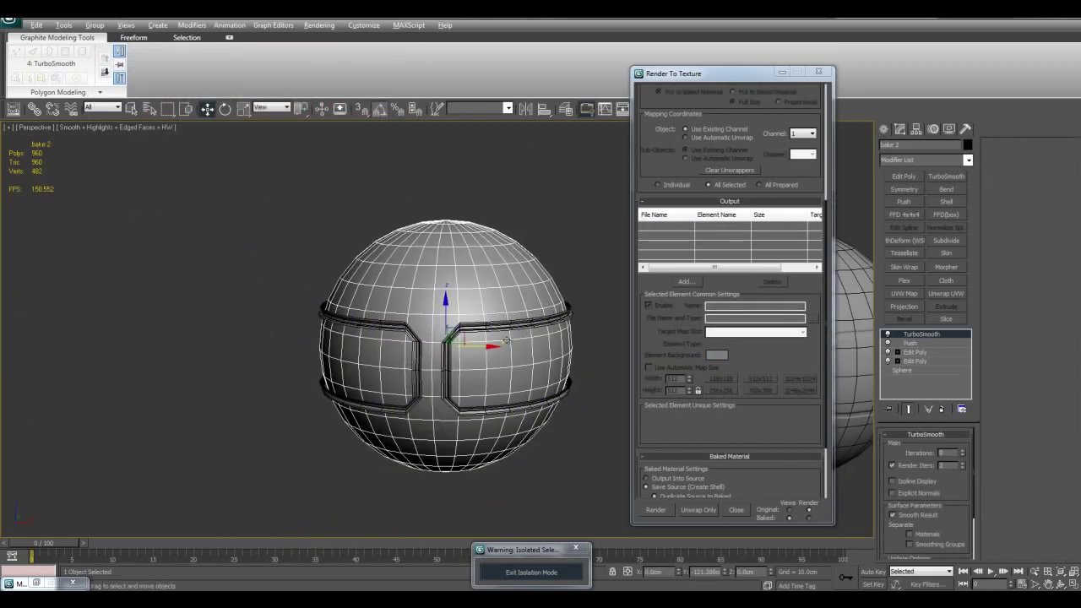
- Examine the offset between the bake 2 sphere and the low-poly sphere around the top pole
middle_drag(465, 316, 437, 335)
scroll(473, 312, up, 3)
scroll(485, 304, up, 10)
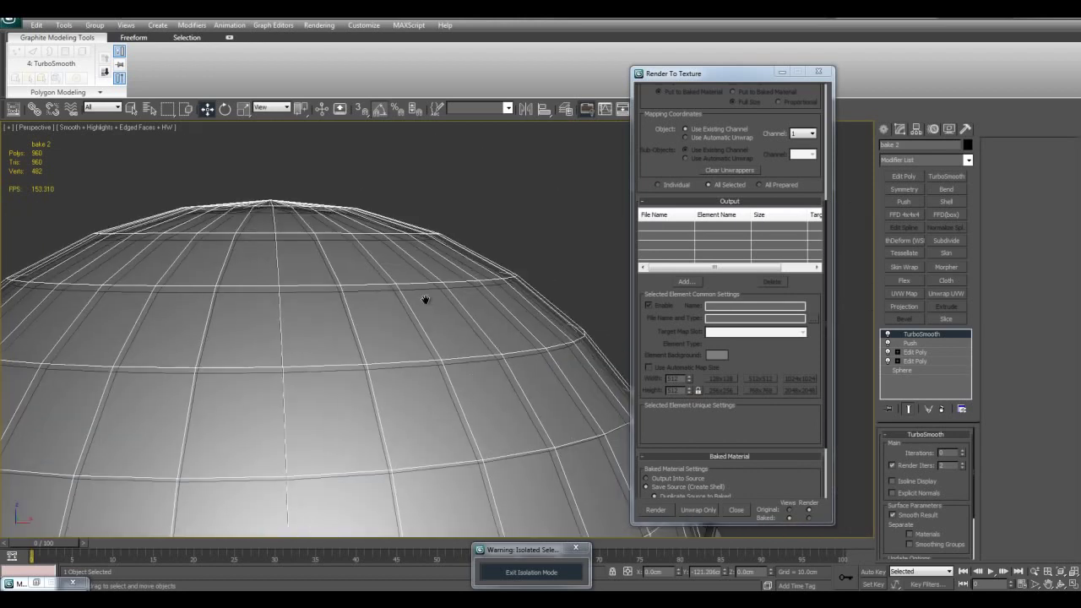
middle_drag(442, 349, 470, 353)
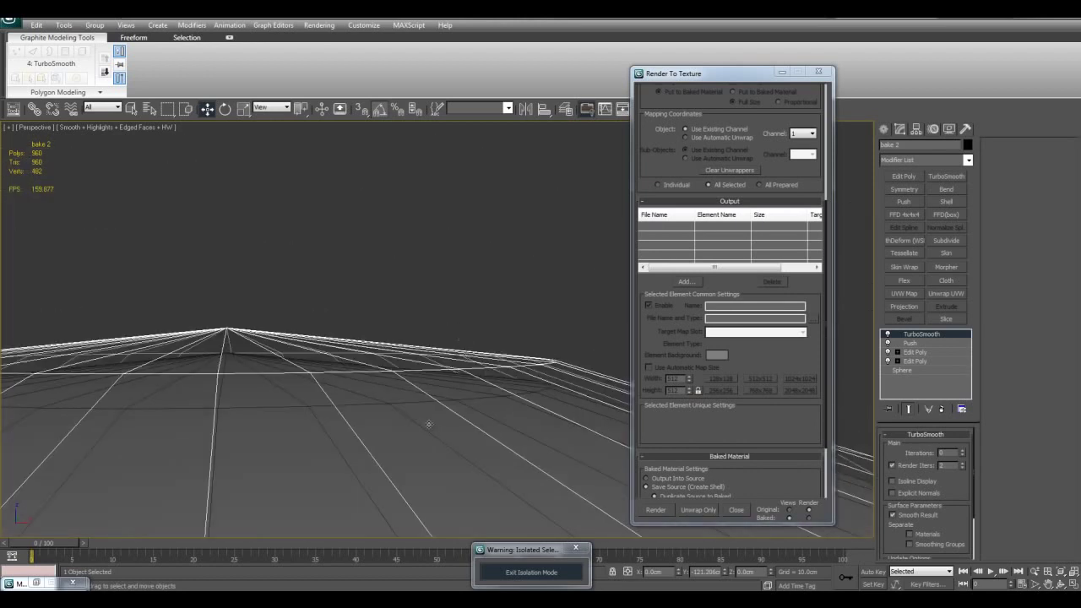
scroll(483, 353, down, 15)
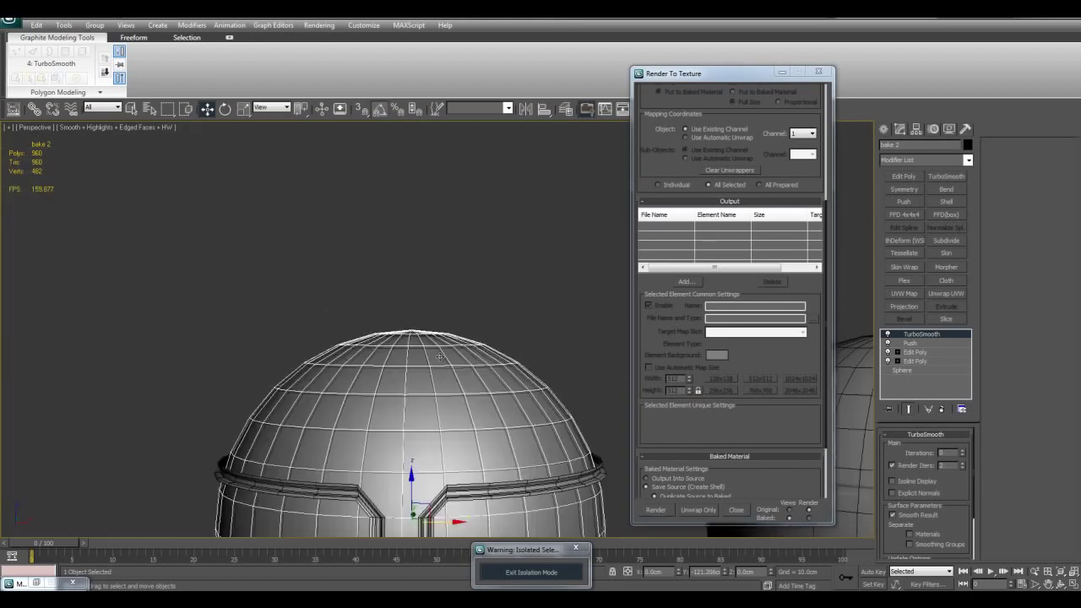
middle_drag(516, 367, 400, 375)
- Compare the sphere with floating grooves against the two normal-mapped spheres, with and without edged faces
click(424, 374)
key(z)
middle_drag(529, 372, 555, 371)
key(F4)
key(F4)
key(F4)
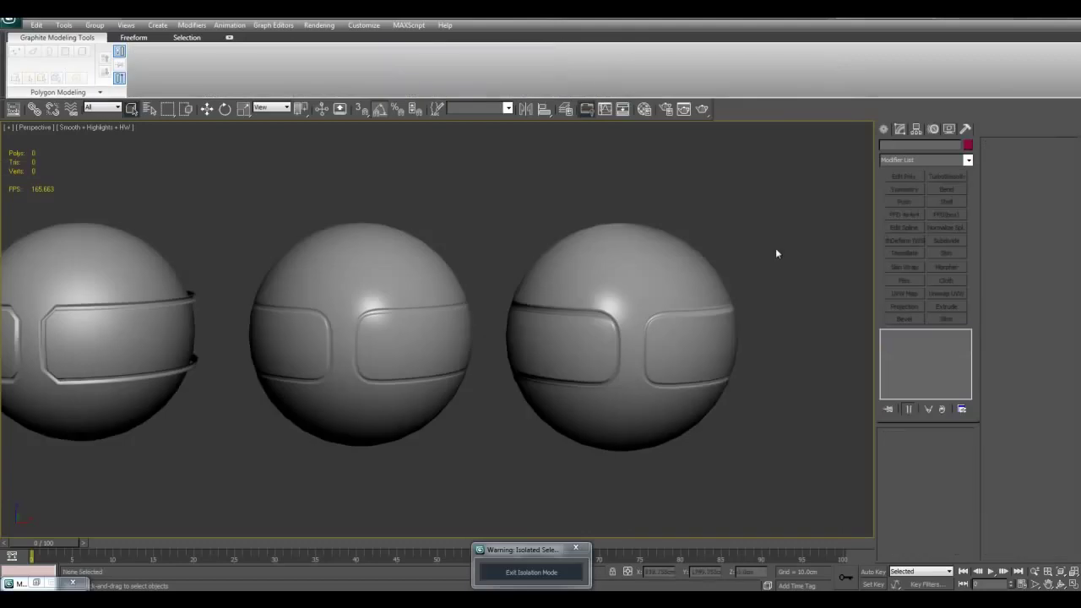
scroll(618, 234, up, 2)
middle_drag(690, 238, 608, 278)
scroll(415, 278, down, 2)
middle_drag(415, 278, 623, 289)
key(F4)
click(285, 304)
key(F4)
key(F4)
- Examine the floating groove geometry on the sphere up close with edged faces displayed
middle_drag(453, 269, 500, 275)
scroll(500, 275, up, 2)
middle_drag(500, 275, 580, 288)
scroll(579, 287, up, 2)
scroll(580, 287, down, 4)
scroll(535, 278, up, 2)
middle_drag(505, 273, 599, 257)
click(613, 219)
scroll(599, 257, up, 3)
drag(516, 242, 649, 353)
click(661, 325)
middle_drag(634, 319, 636, 291)
scroll(627, 311, up, 3)
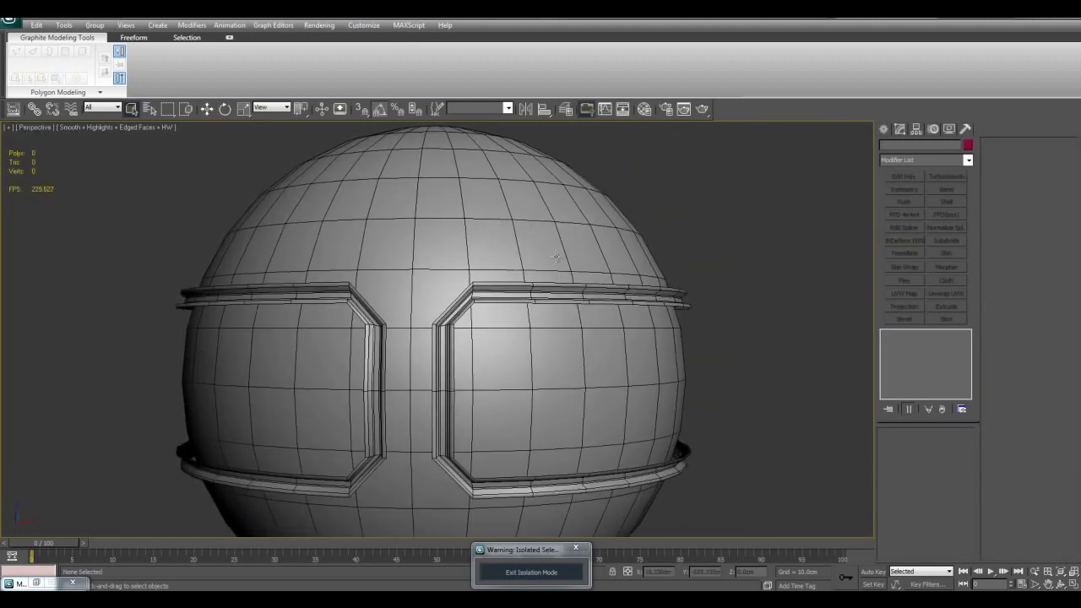
- Select the groove piece, then the low-poly sphere, to inspect the grooves against the projection cage
scroll(717, 237, down, 2)
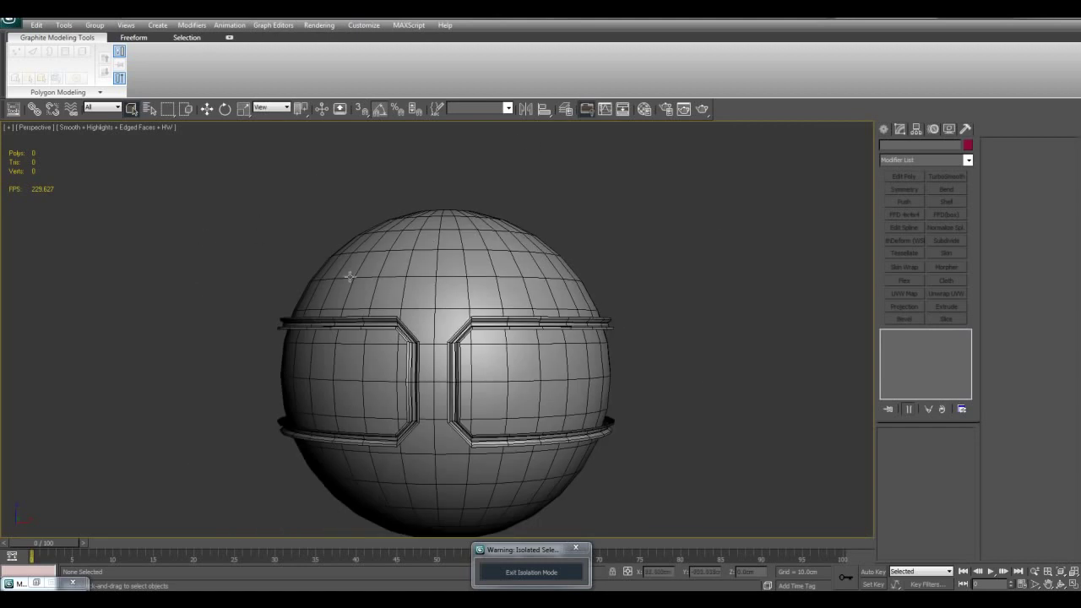
scroll(518, 364, up, 2)
middle_drag(409, 294, 490, 297)
click(487, 289)
scroll(611, 306, down, 2)
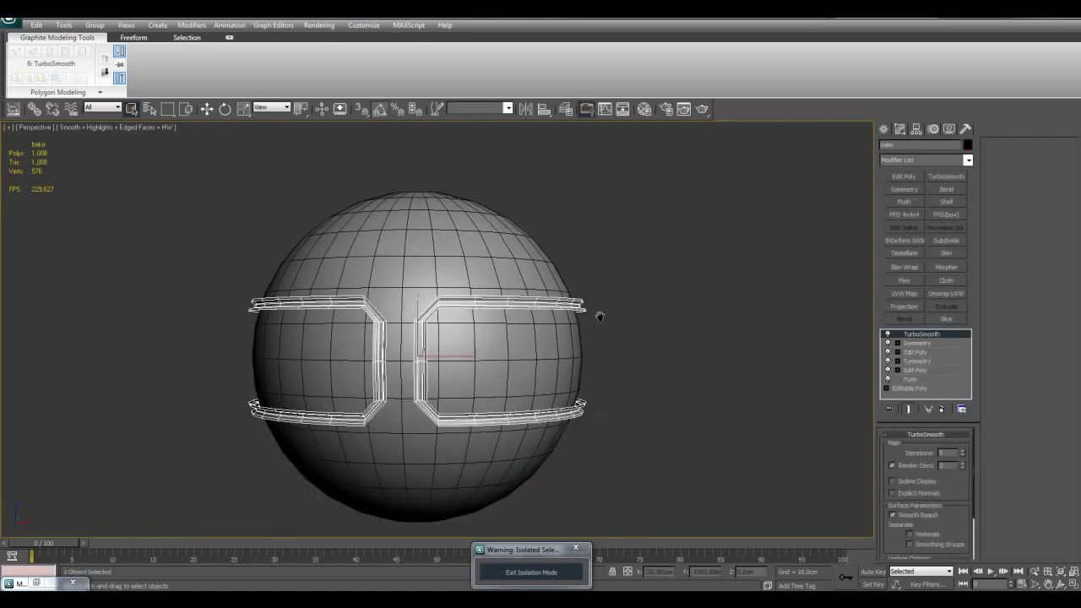
scroll(633, 294, up, 2)
scroll(523, 272, down, 2)
click(562, 282)
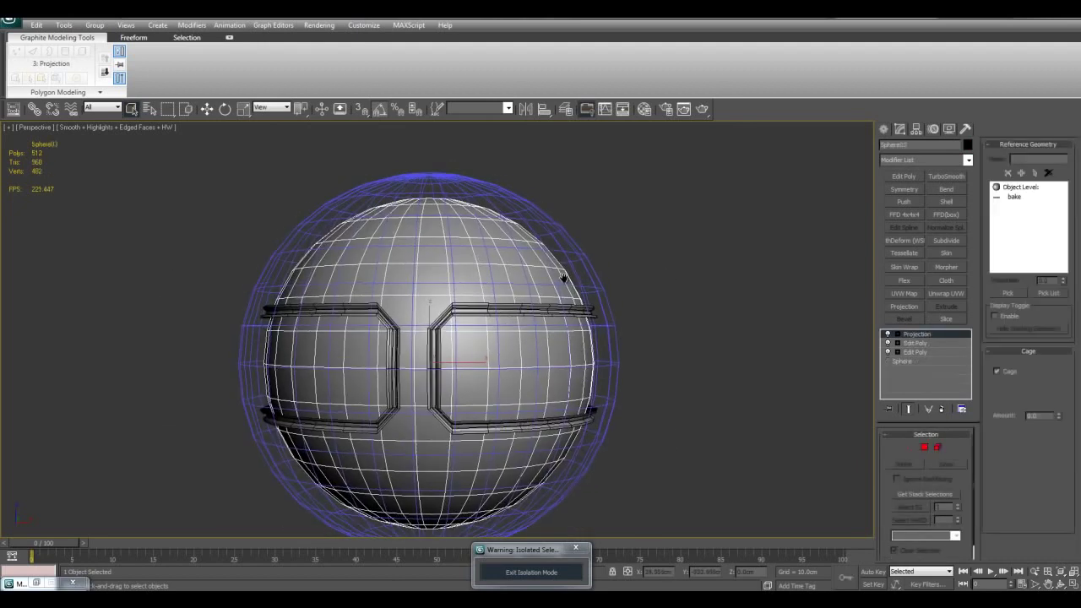
- Select the groove piece and examine its profile against the low-poly sphere, with and without edged faces
scroll(575, 283, up, 3)
middle_drag(546, 272, 551, 247)
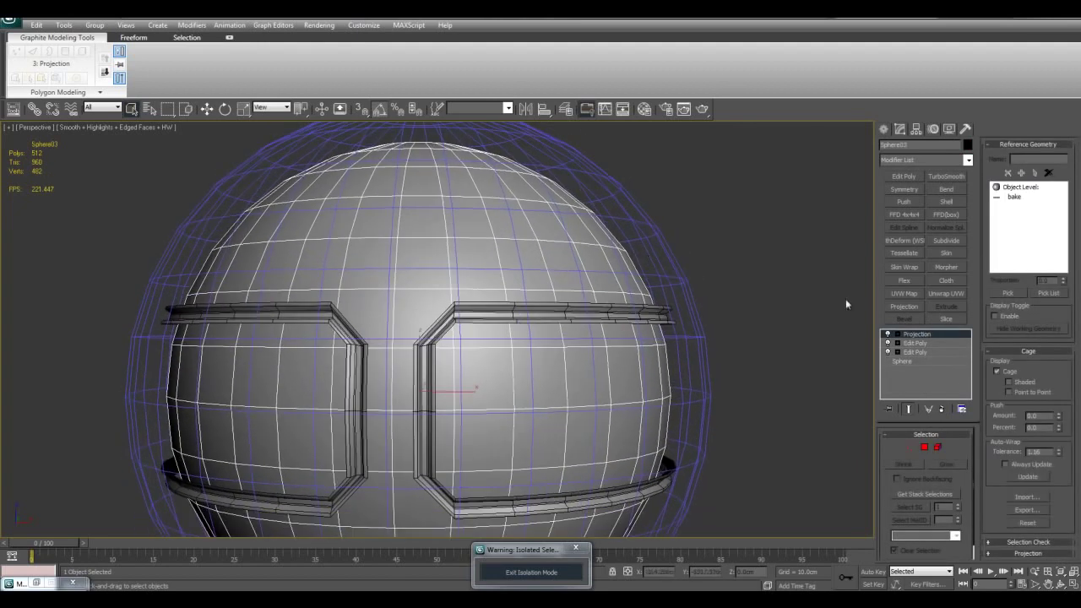
click(610, 313)
middle_drag(611, 311, 627, 297)
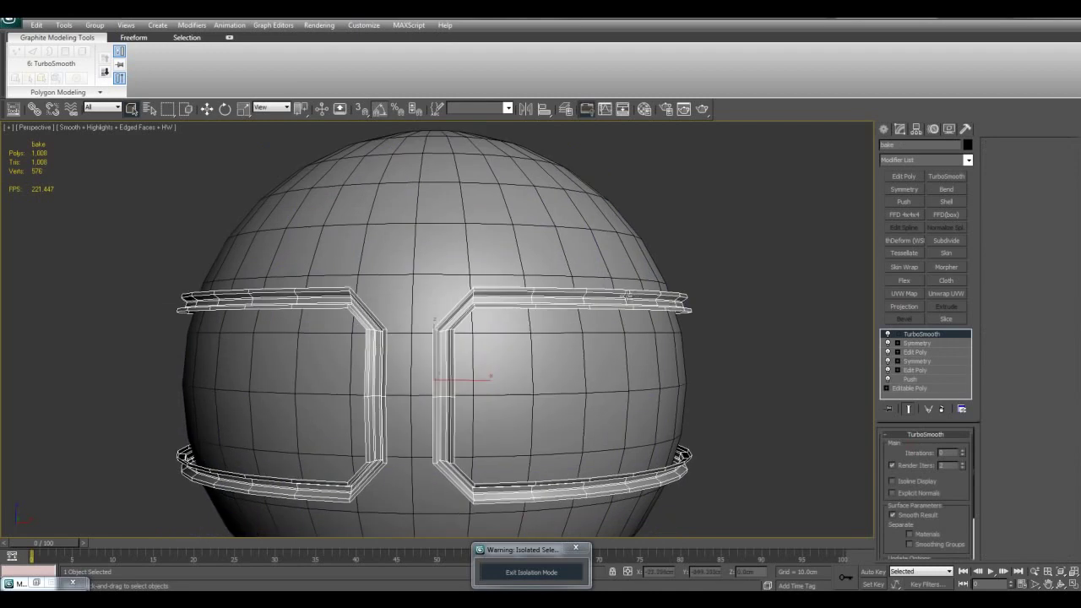
middle_drag(521, 405, 533, 396)
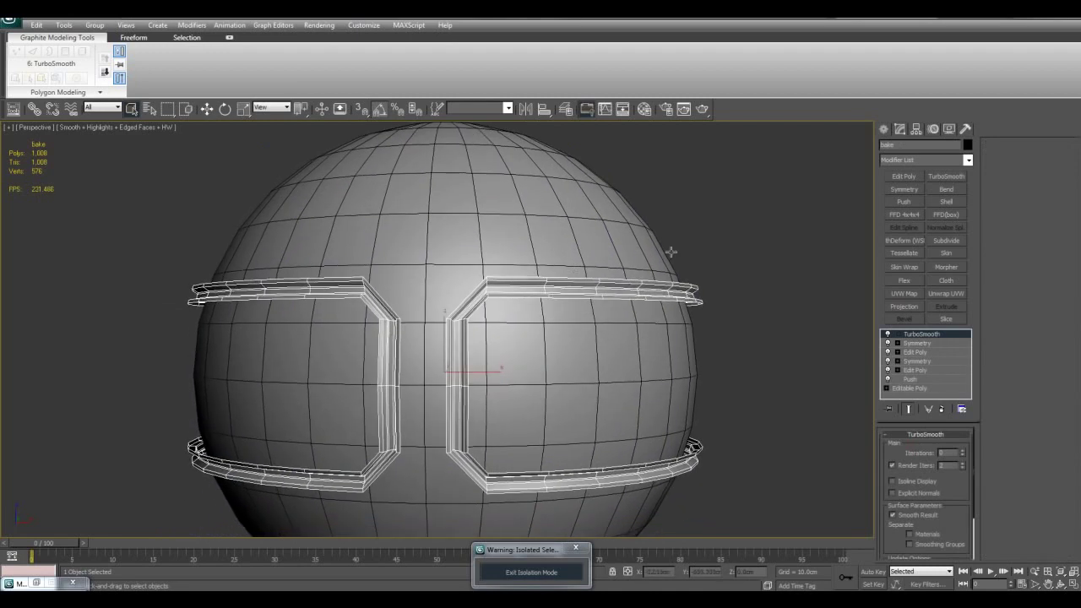
scroll(650, 240, down, 3)
key(F4)
scroll(541, 270, up, 4)
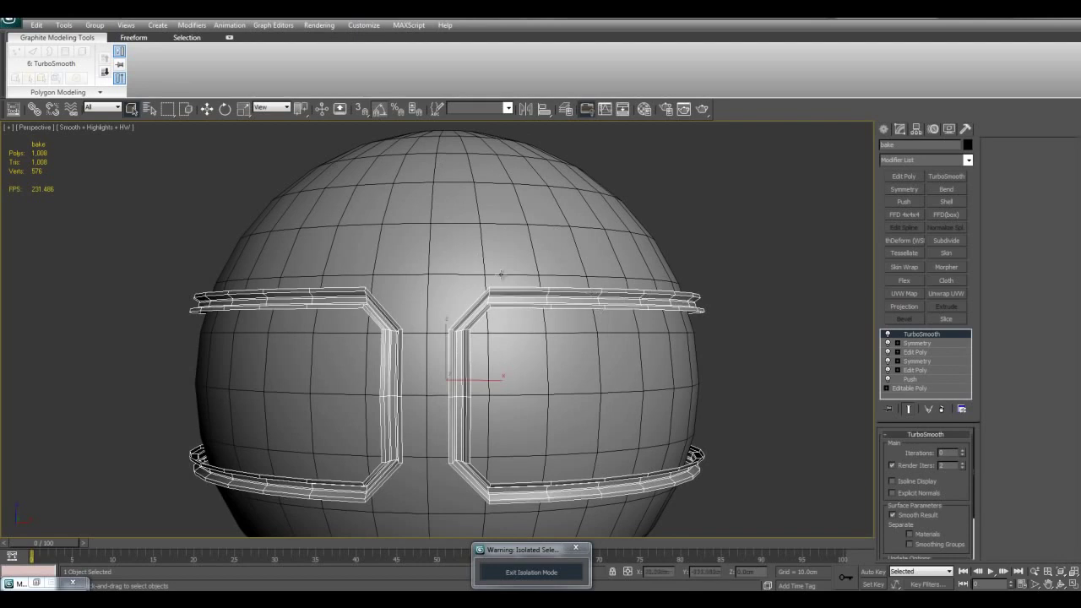
middle_drag(565, 318, 537, 278)
key(F4)
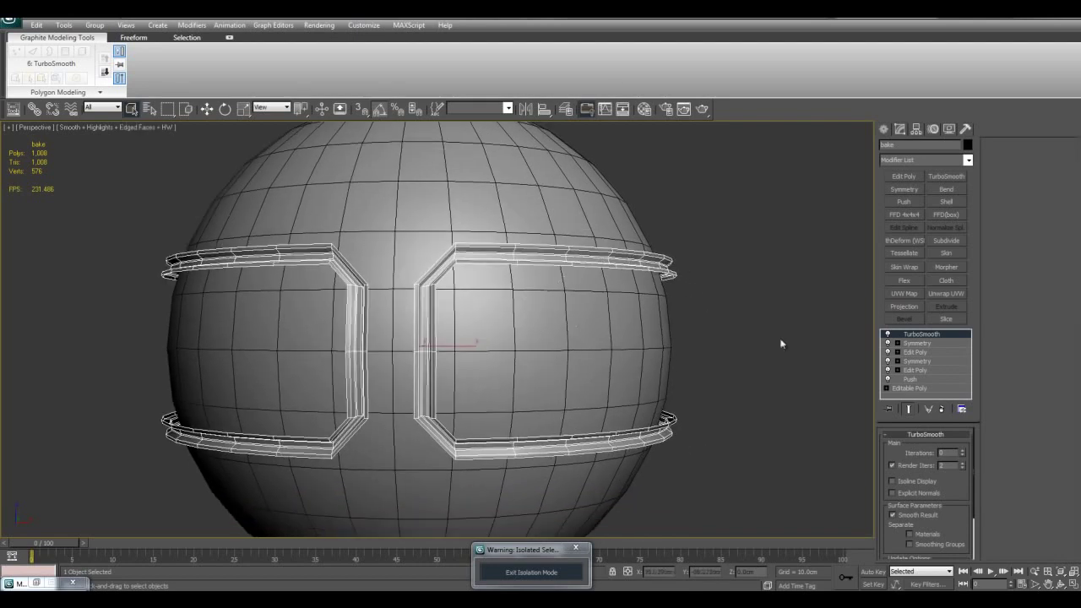
- Exit isolation mode, show edged faces and isolate the low-poly projection sphere together with its groove piece
click(532, 572)
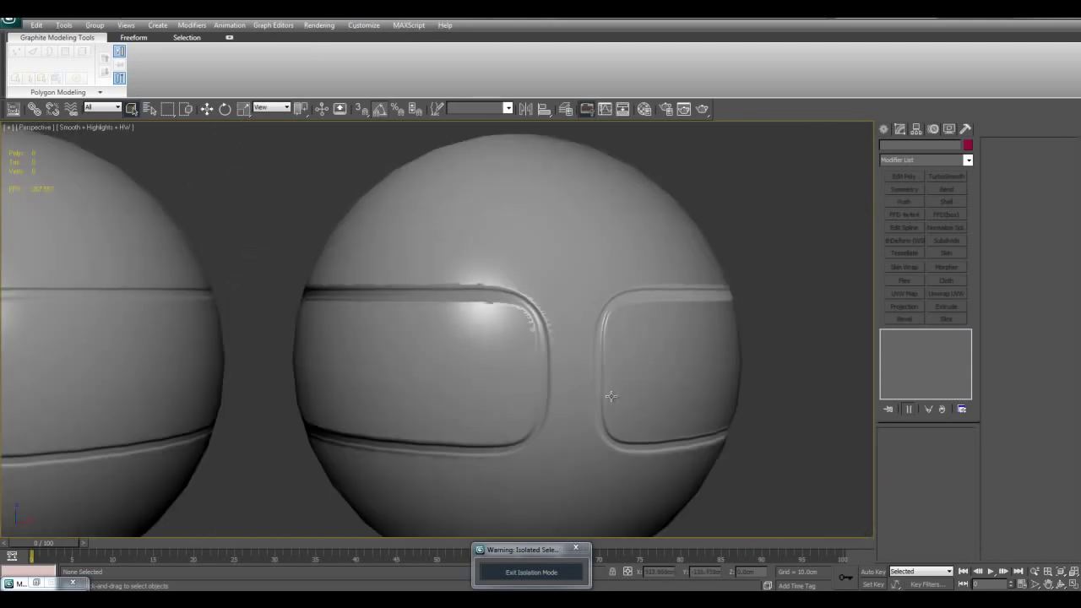
click(532, 572)
key(F4)
click(396, 372)
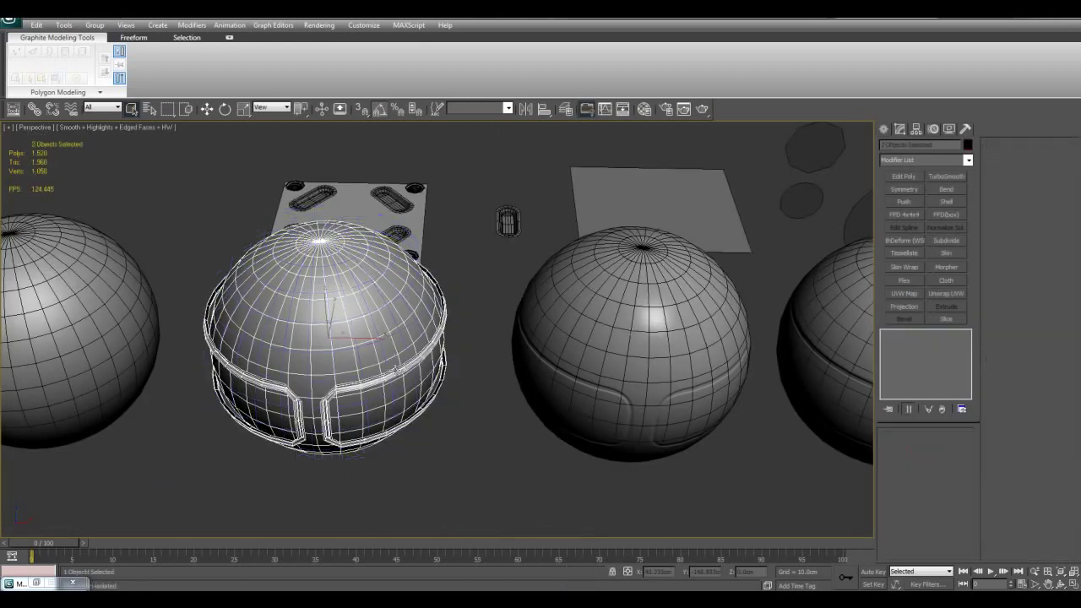
key(alt+q)
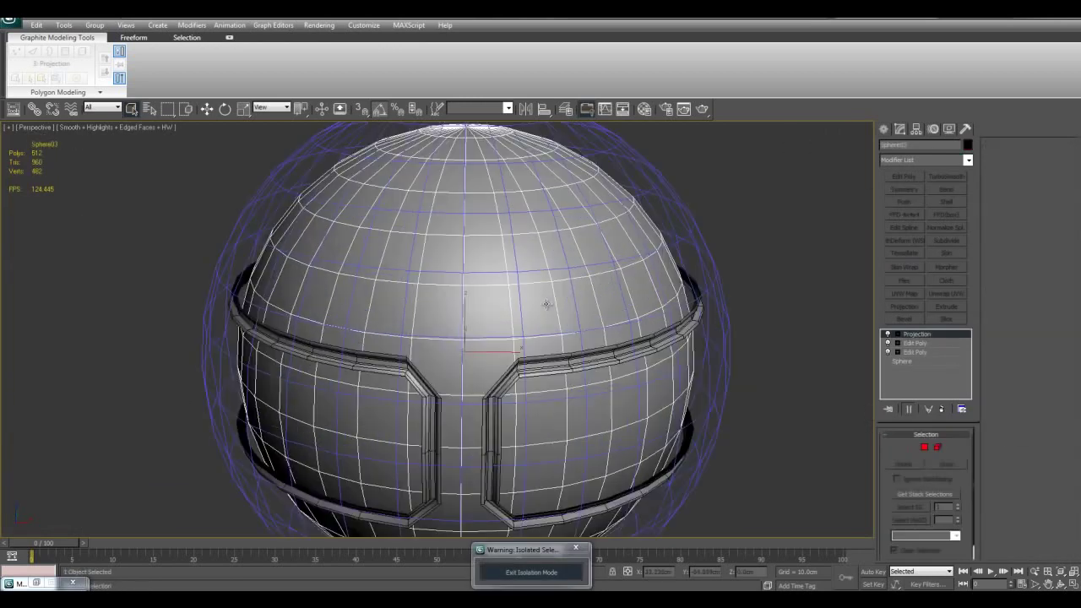
- Clone the low-poly projection sphere in place as a copy
right_click(549, 281)
click(580, 335)
click(577, 346)
right_click(536, 286)
click(561, 344)
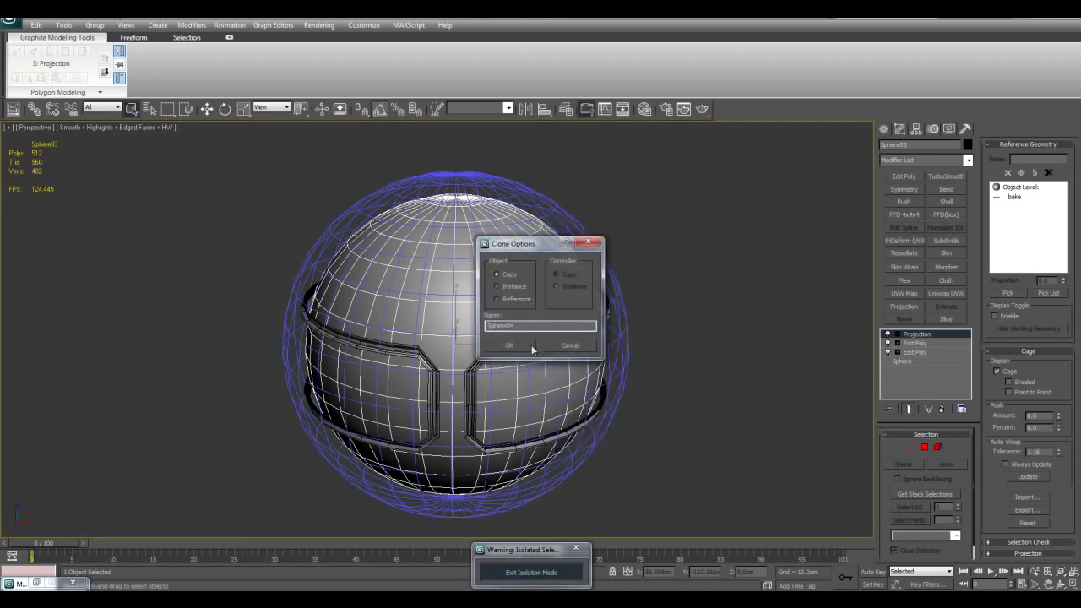
click(529, 345)
- Delete the Projection modifier from the sphere copy and add a Push modifier to it
right_click(918, 337)
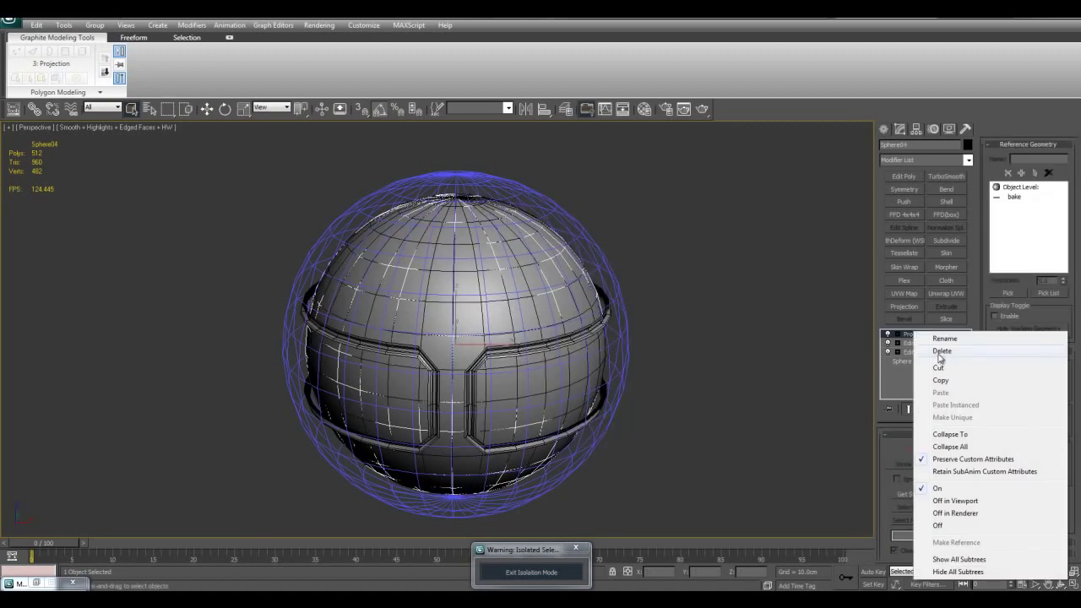
click(941, 350)
scroll(668, 294, up, 6)
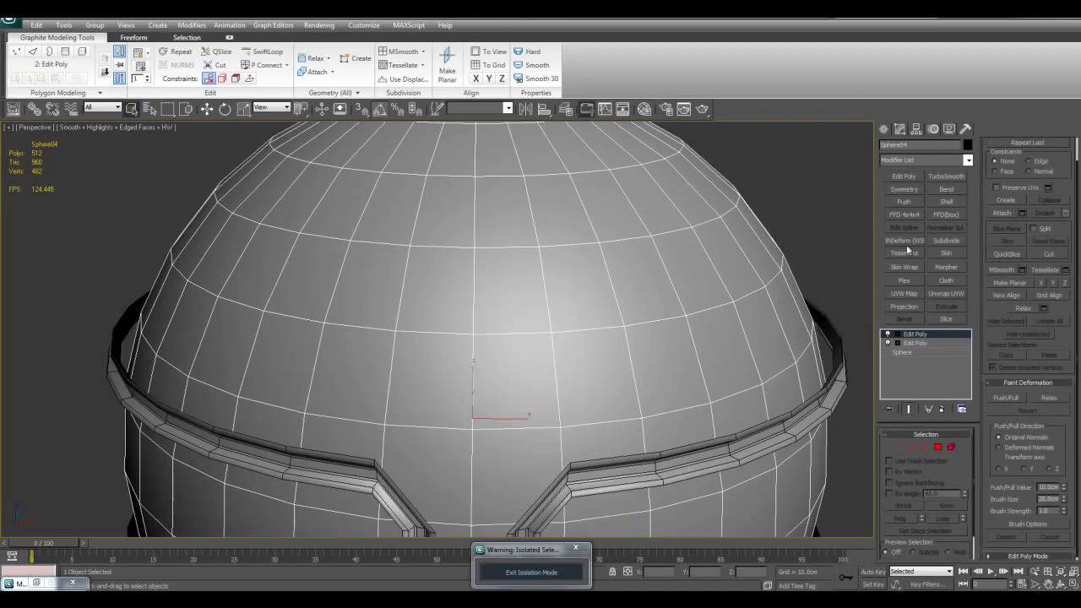
click(905, 202)
middle_drag(633, 315, 618, 335)
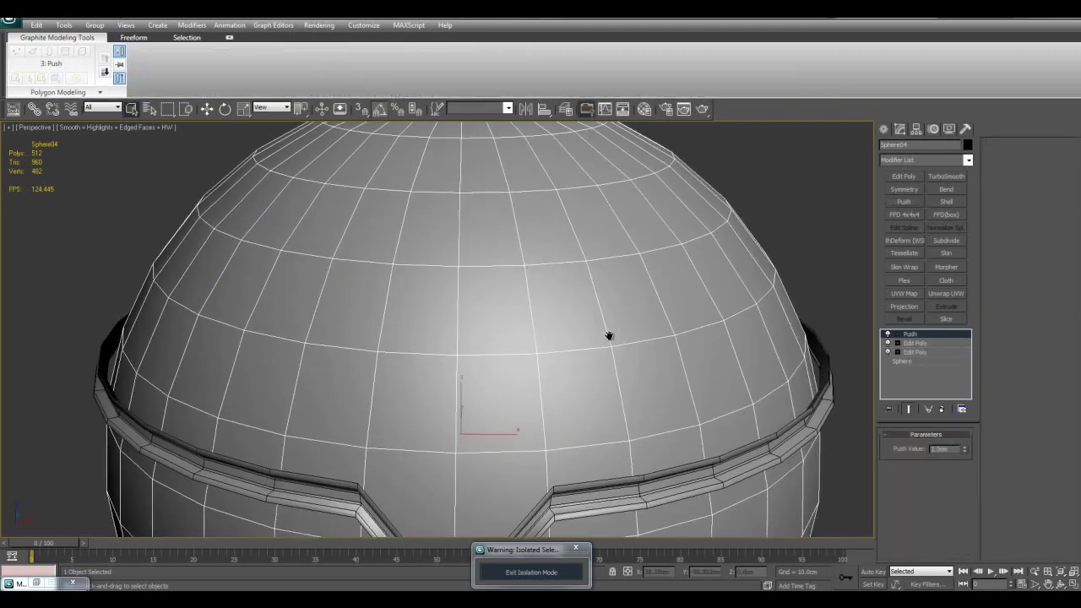
- Add a TurboSmooth modifier with 2 iterations to the sphere copy
click(946, 177)
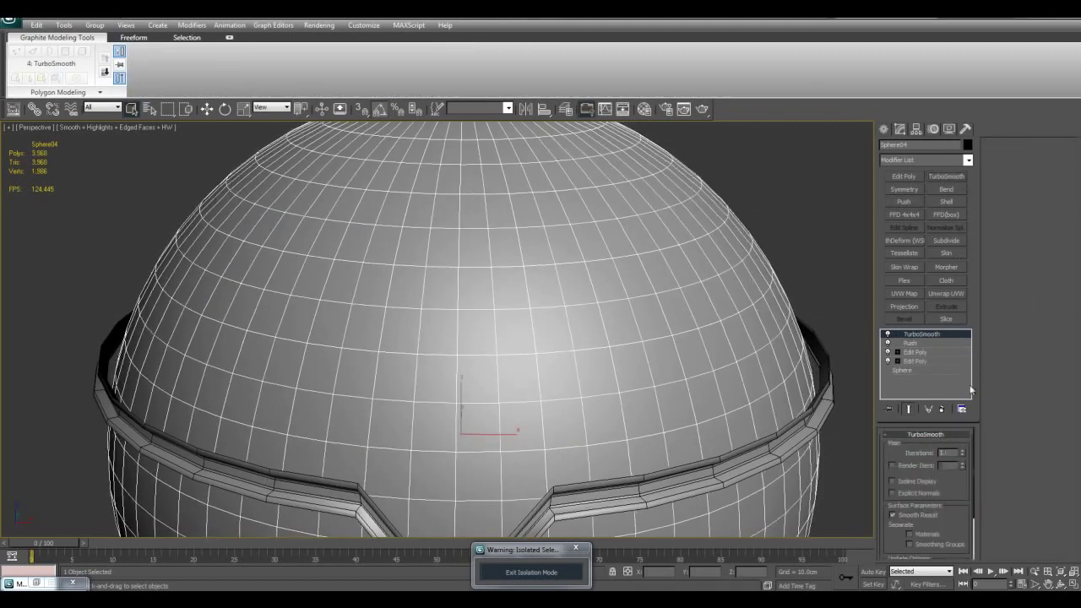
click(962, 449)
scroll(709, 365, down, 4)
scroll(635, 335, up, 2)
scroll(546, 256, up, 5)
scroll(616, 255, down, 5)
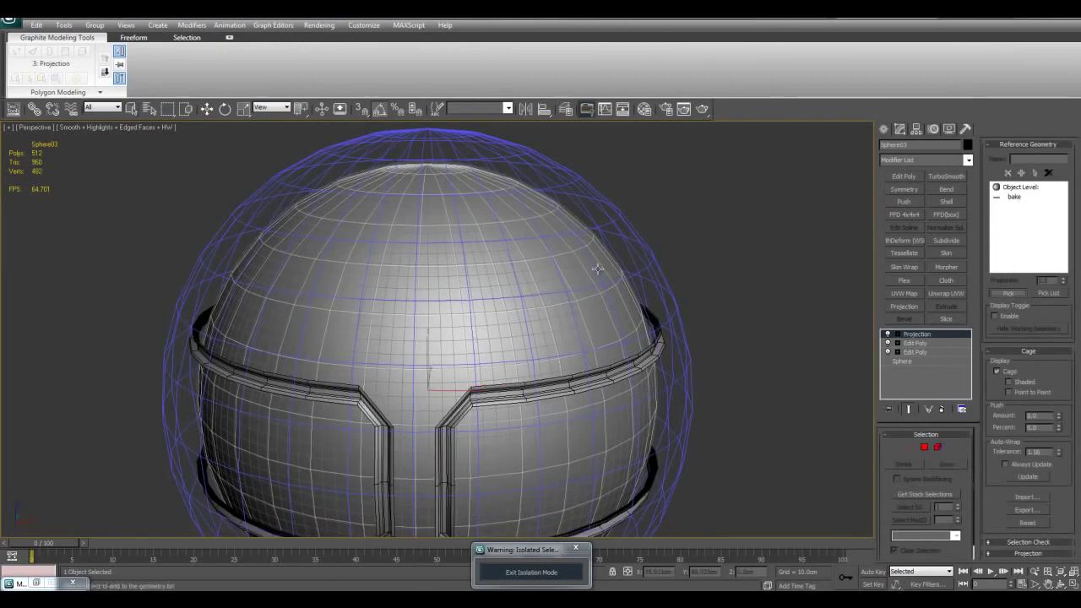
- Add the smoothed sphere copy to the reference geometry of the low-poly sphere's Projection modifier
middle_drag(616, 296, 658, 281)
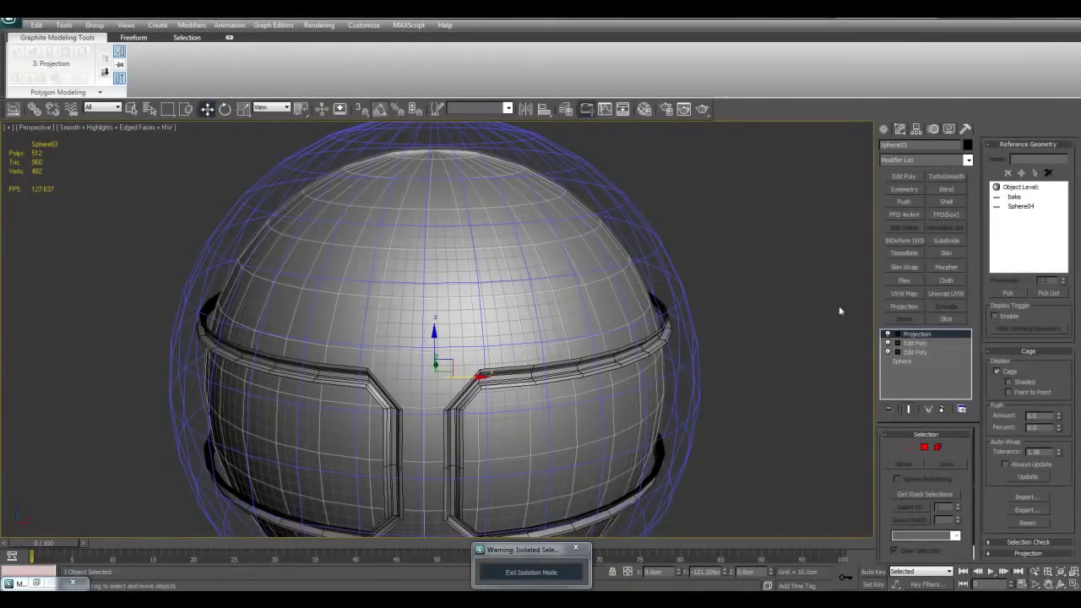
alt+middle_drag(843, 289, 582, 309)
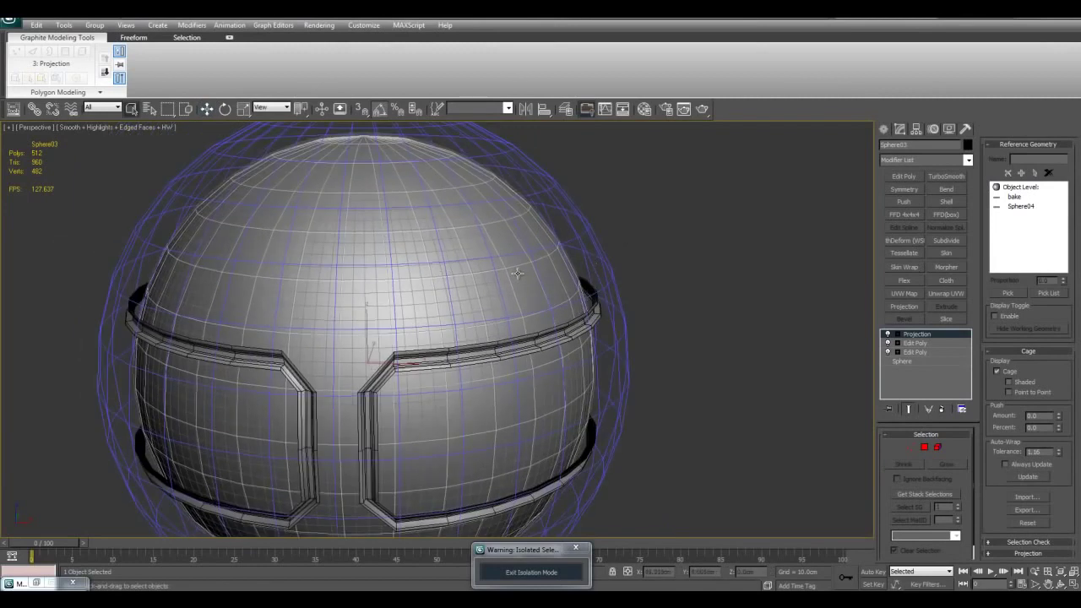
middle_drag(522, 273, 569, 289)
- Select the smoothed sphere copy, then the groove piece, to inspect how the grooves float over the smoothed surface
click(554, 278)
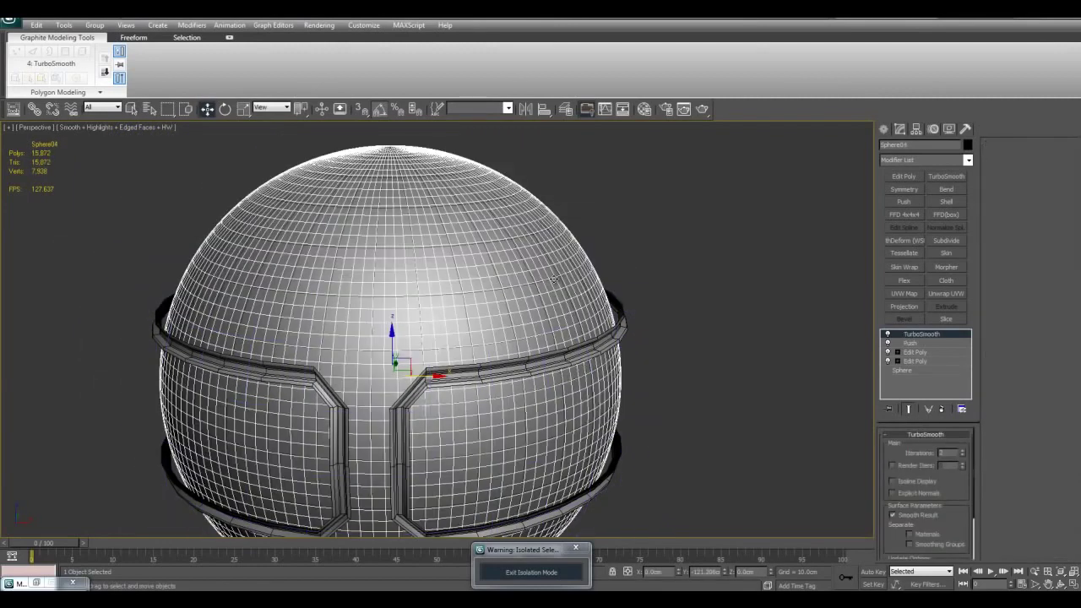
scroll(647, 332, up, 3)
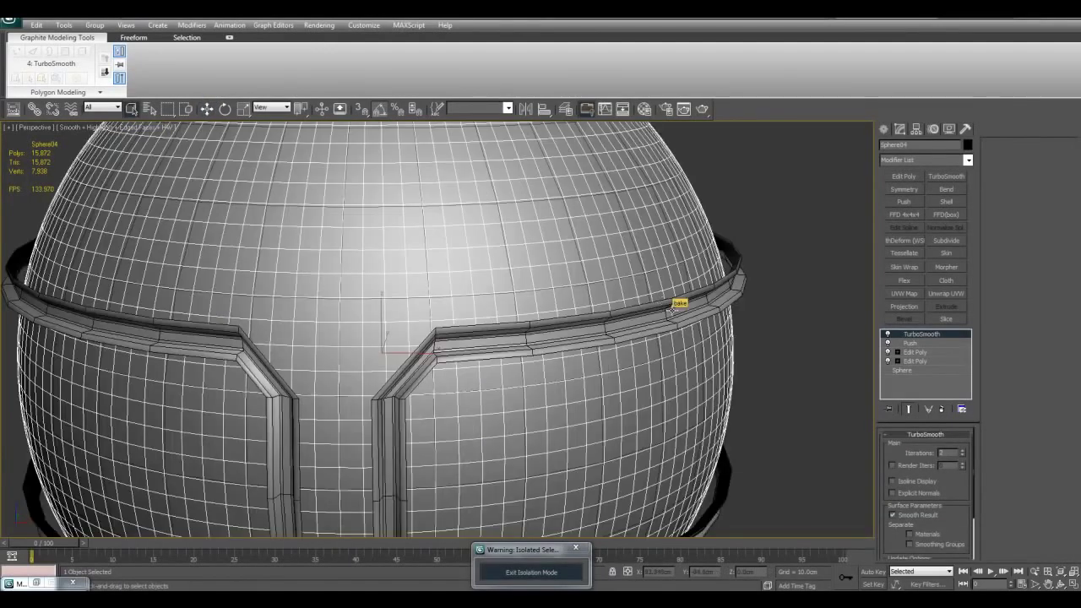
click(674, 309)
middle_drag(656, 316, 627, 280)
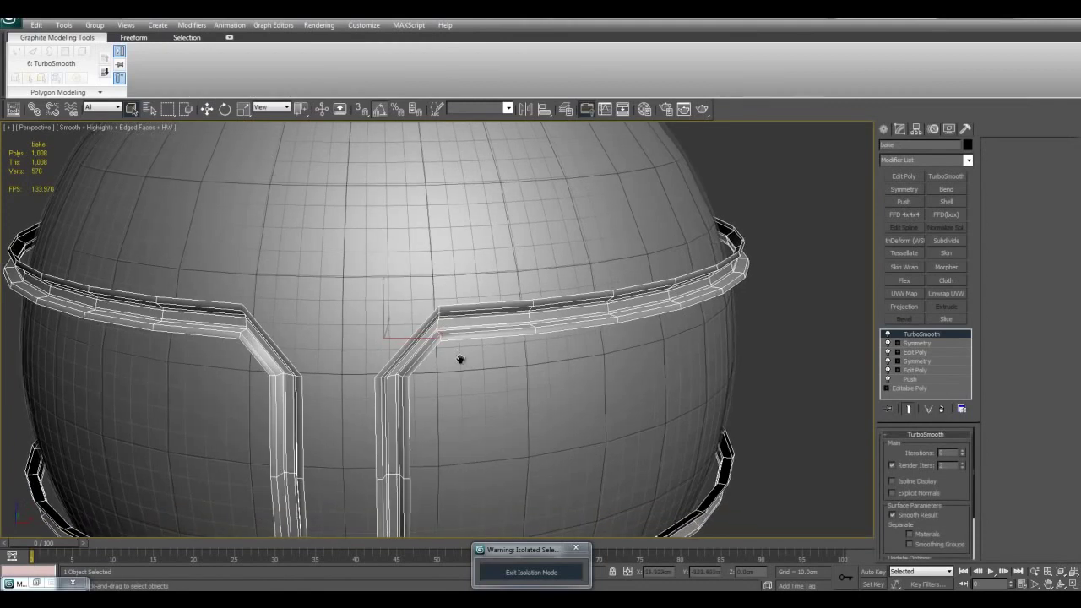
scroll(459, 360, down, 3)
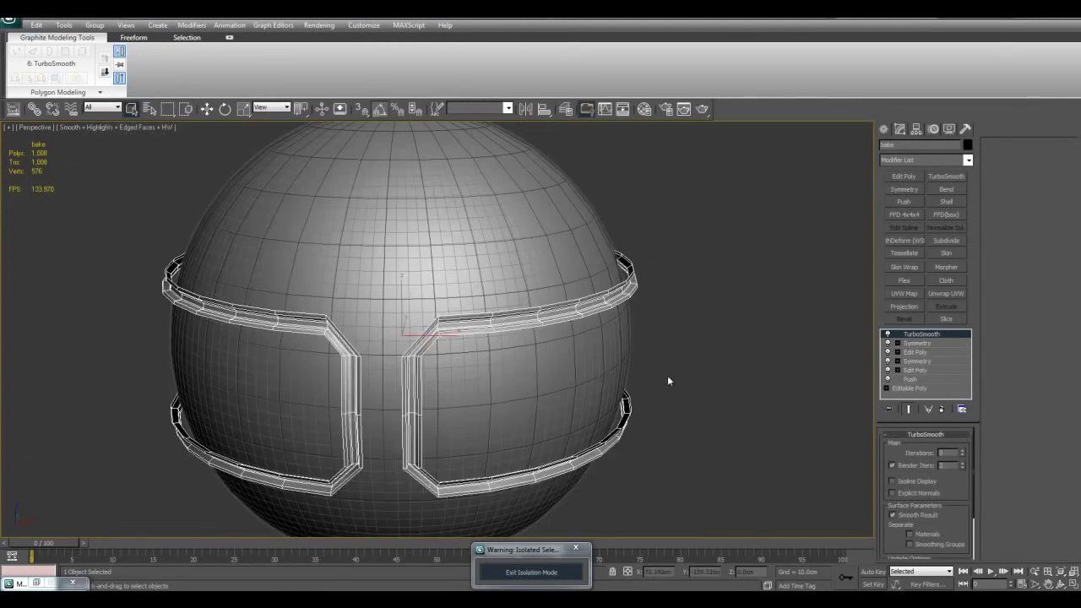
- Exit isolation mode, isolate the two normal-mapped spheres and turn off edged faces
click(565, 573)
click(632, 449)
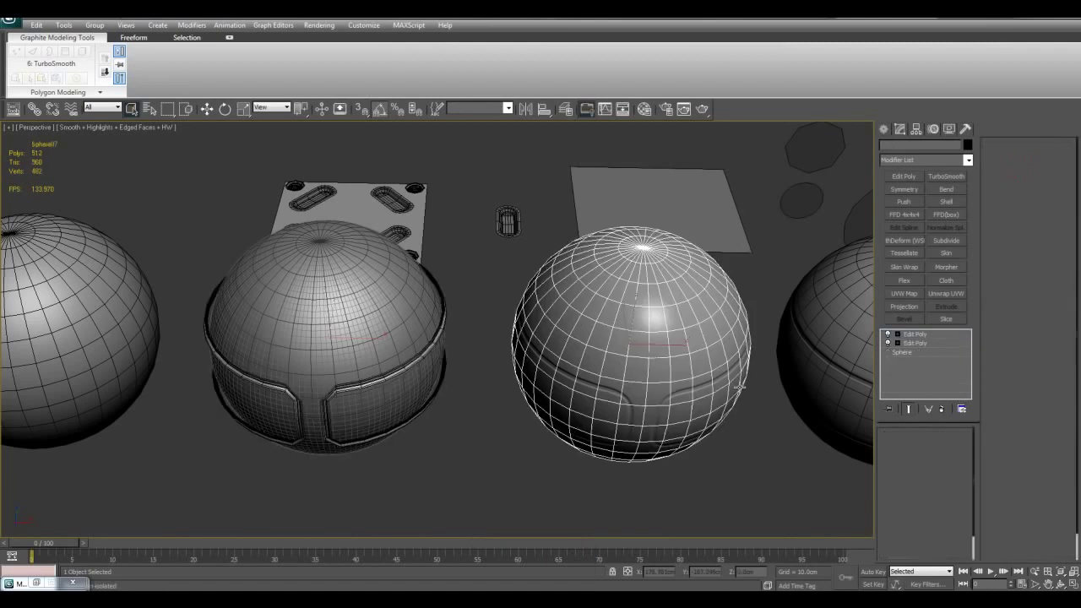
ctrl+click(787, 375)
key(alt+q)
click(351, 363)
key(F4)
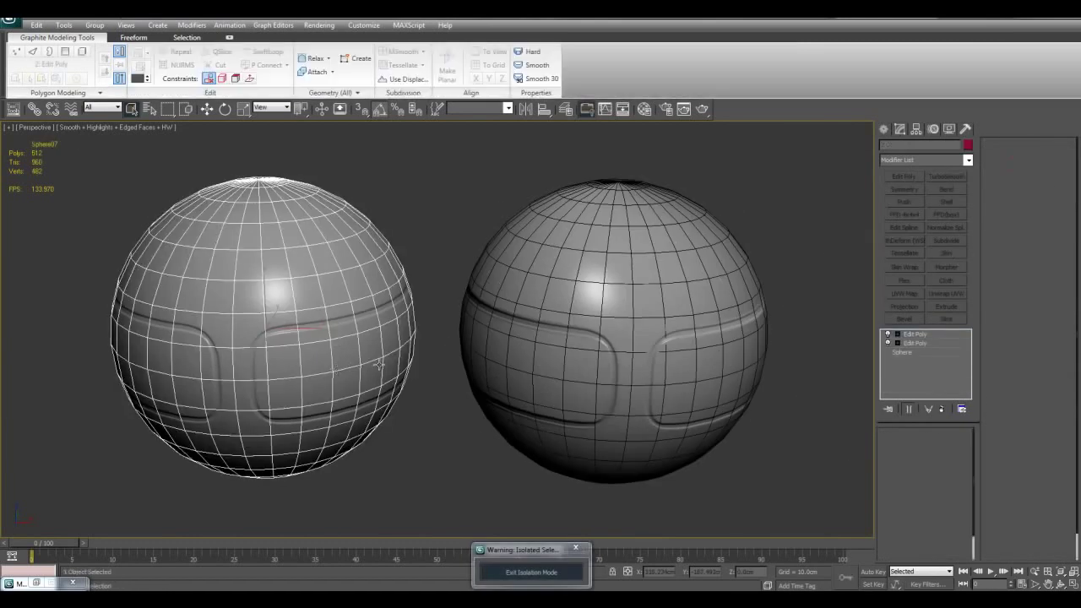
- Compare the baked grooves on the two normal-mapped spheres up close, from several angles
scroll(599, 352, up, 3)
middle_drag(447, 353, 566, 305)
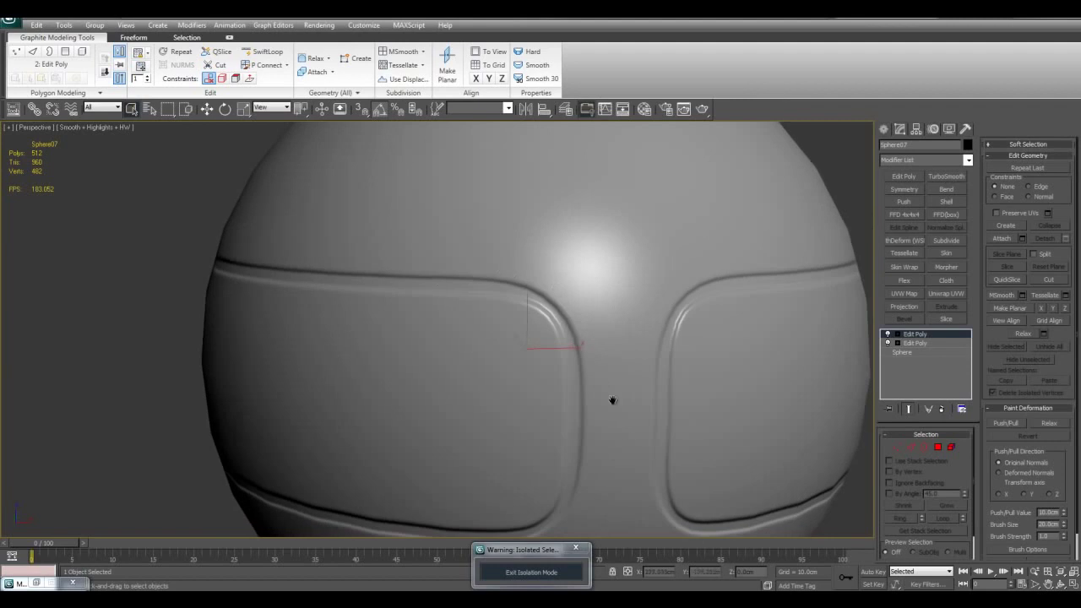
scroll(599, 366, down, 6)
scroll(569, 343, up, 6)
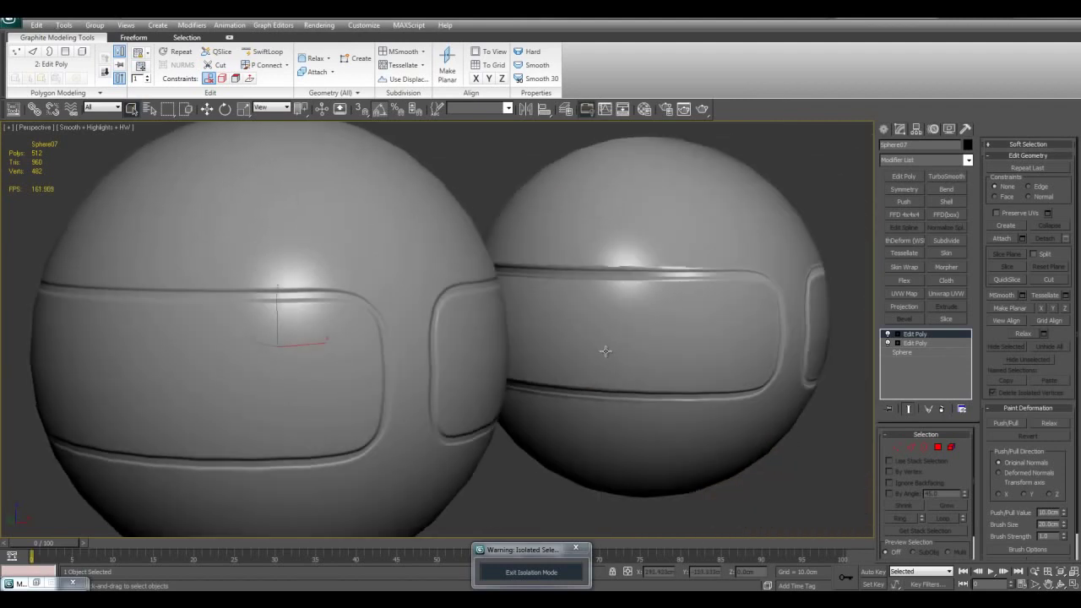
scroll(656, 376, down, 4)
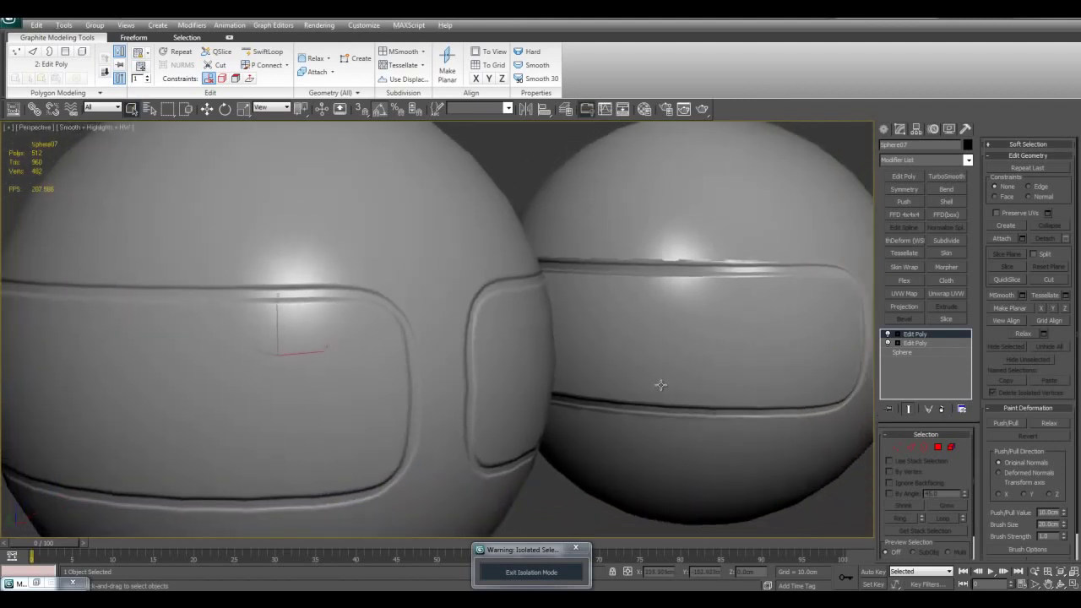
scroll(411, 321, up, 3)
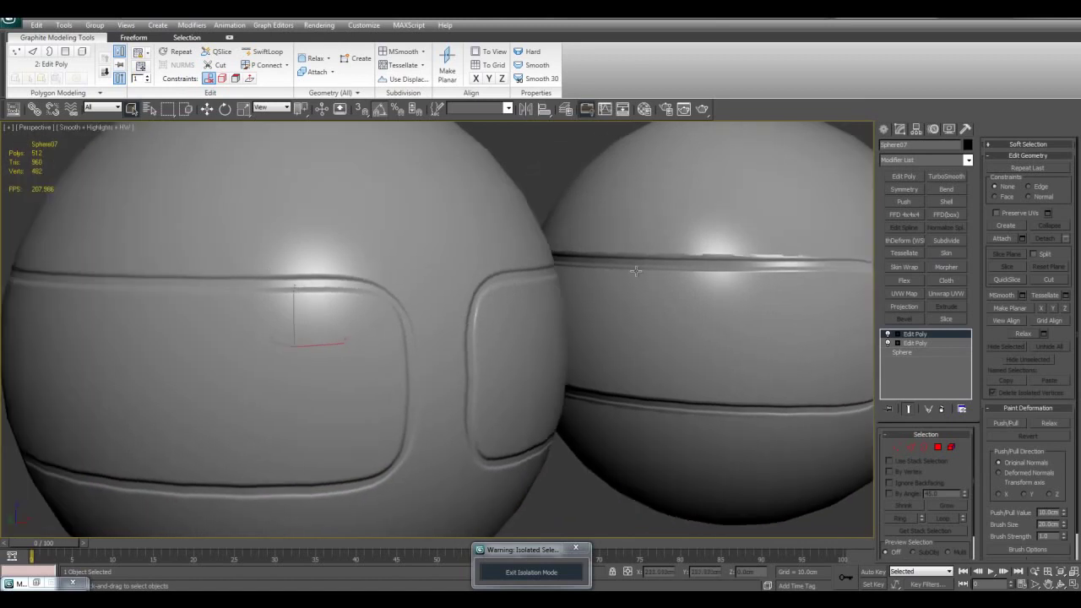
alt+middle_drag(598, 358, 507, 354)
scroll(608, 369, down, 3)
scroll(583, 372, up, 4)
alt+middle_drag(582, 372, 622, 371)
scroll(620, 372, down, 4)
middle_drag(473, 364, 627, 356)
scroll(599, 358, up, 4)
scroll(633, 406, down, 5)
scroll(586, 430, up, 6)
alt+middle_drag(417, 346, 515, 353)
middle_drag(456, 354, 639, 355)
alt+middle_drag(591, 354, 489, 363)
middle_drag(676, 409, 558, 354)
- Exit isolation mode, turn edged faces back on and isolate only the floating groove piece
click(527, 572)
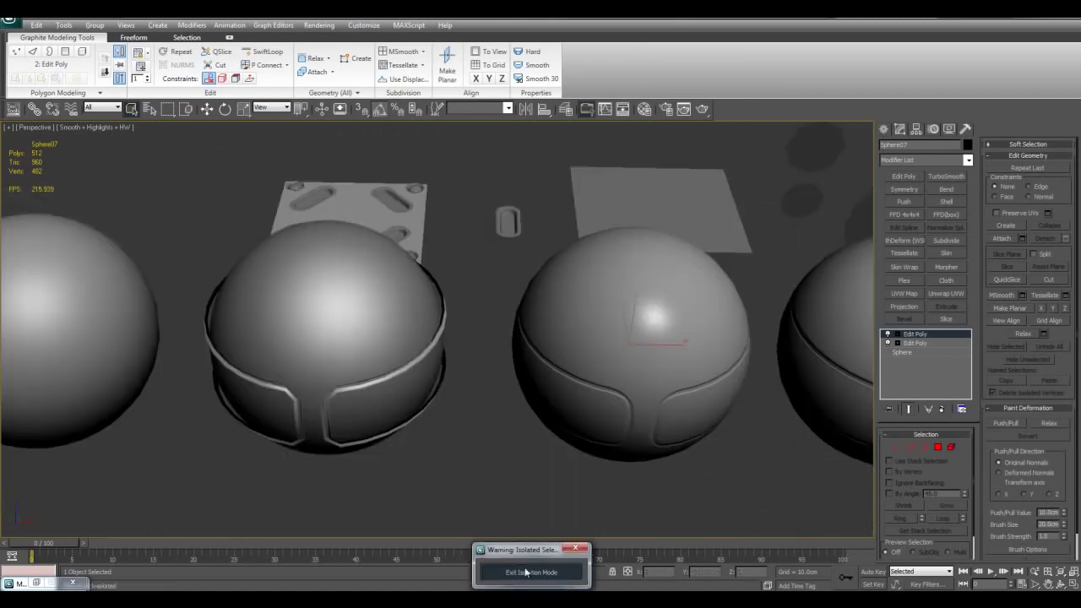
key(z)
key(F4)
middle_drag(415, 378, 592, 402)
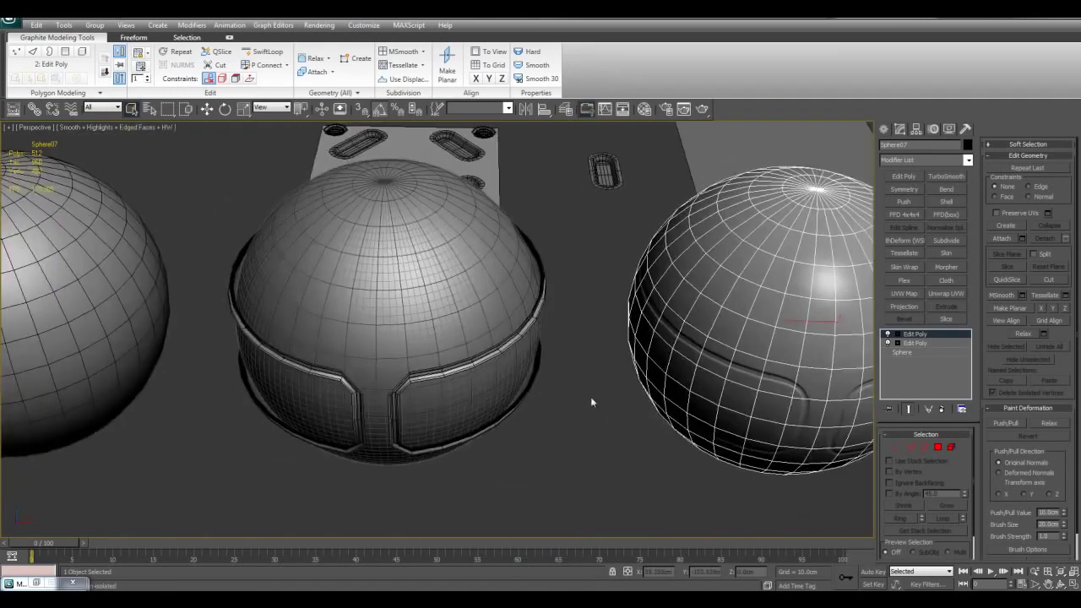
click(438, 380)
key(alt+q)
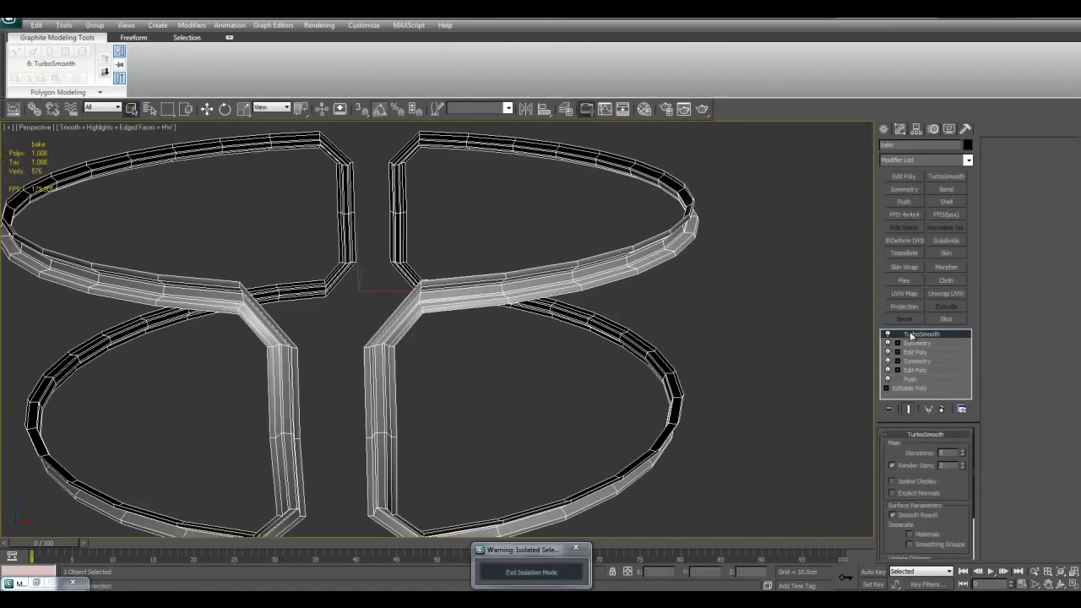
- Set the groove piece's TurboSmooth iterations to 2 and check the smoothed shape with and without edged faces
click(964, 451)
click(964, 452)
key(F4)
scroll(596, 342, down, 3)
middle_drag(606, 347, 590, 301)
middle_drag(590, 300, 642, 347)
scroll(642, 346, up, 5)
key(F4)
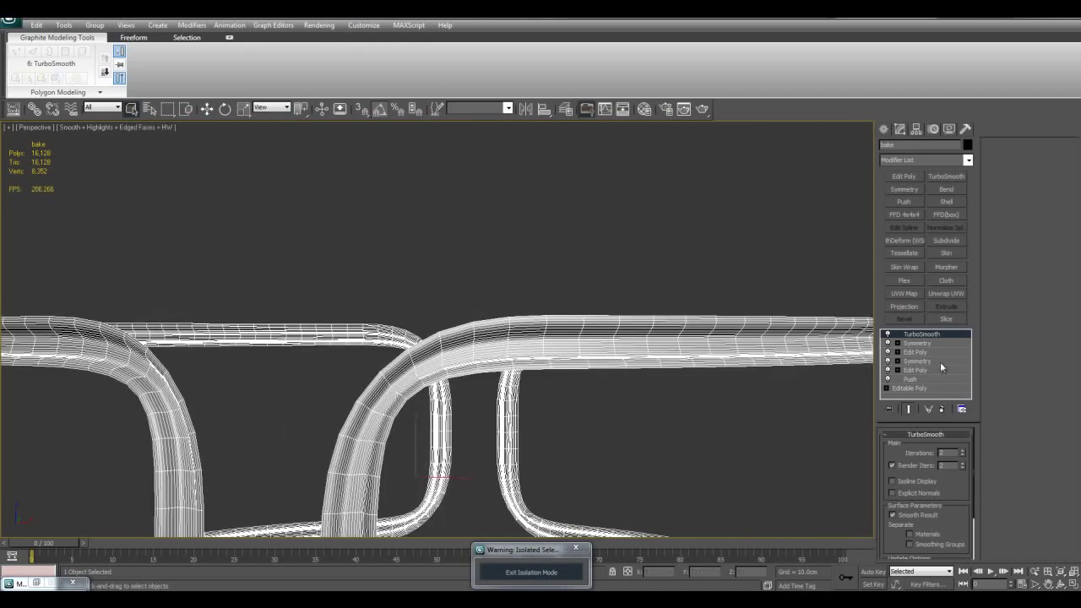
- Turn off the groove piece's TurboSmooth and add an Edit Poly modifier above the upper Edit Poly, at edge level
click(887, 335)
click(915, 351)
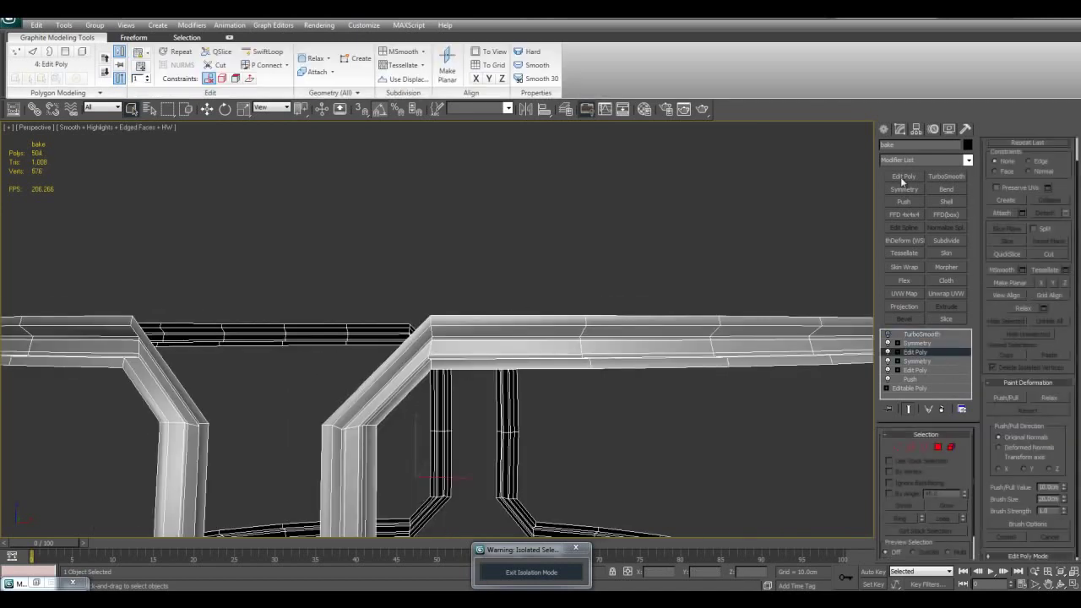
key(2)
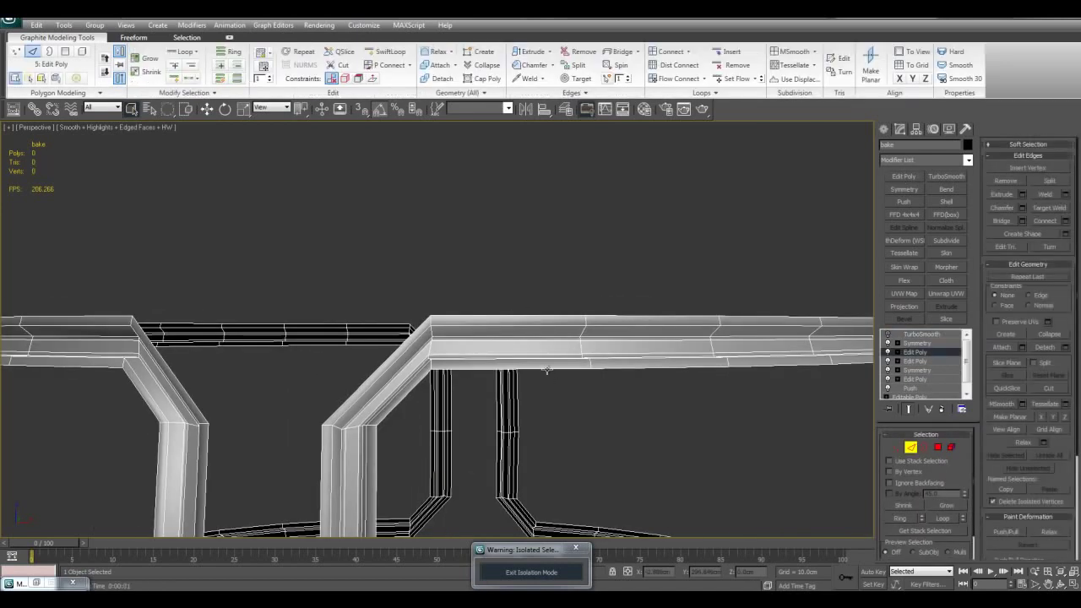
- Select the edge loops along both outer borders of the groove strip, using see-through display to reach them
key(alt+x)
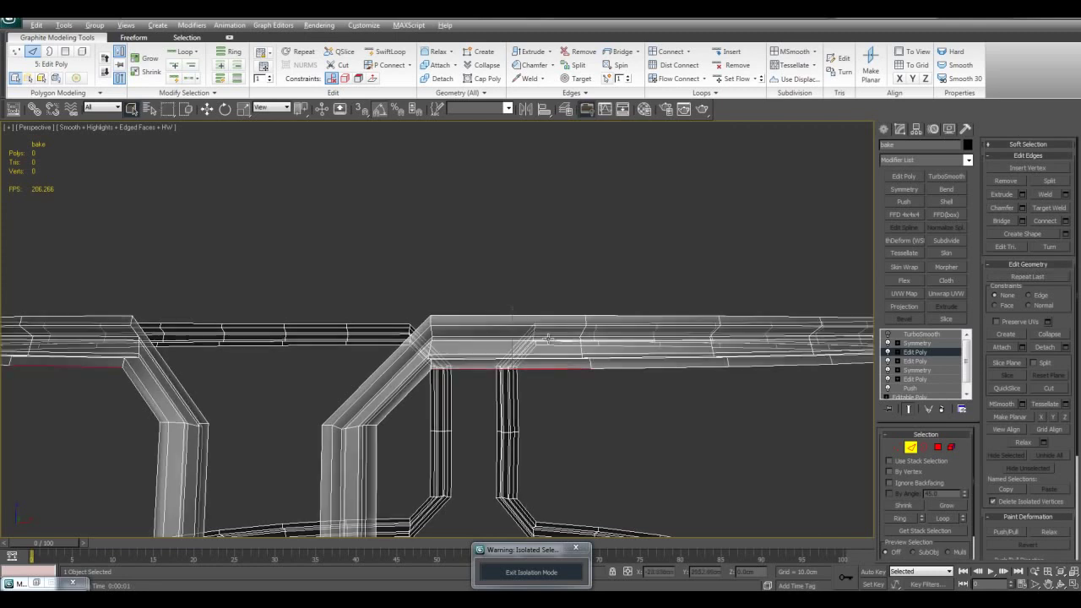
ctrl+click(551, 314)
key(z)
alt+middle_drag(551, 315, 537, 317)
key(alt+x)
key(alt+l)
scroll(642, 288, up, 10)
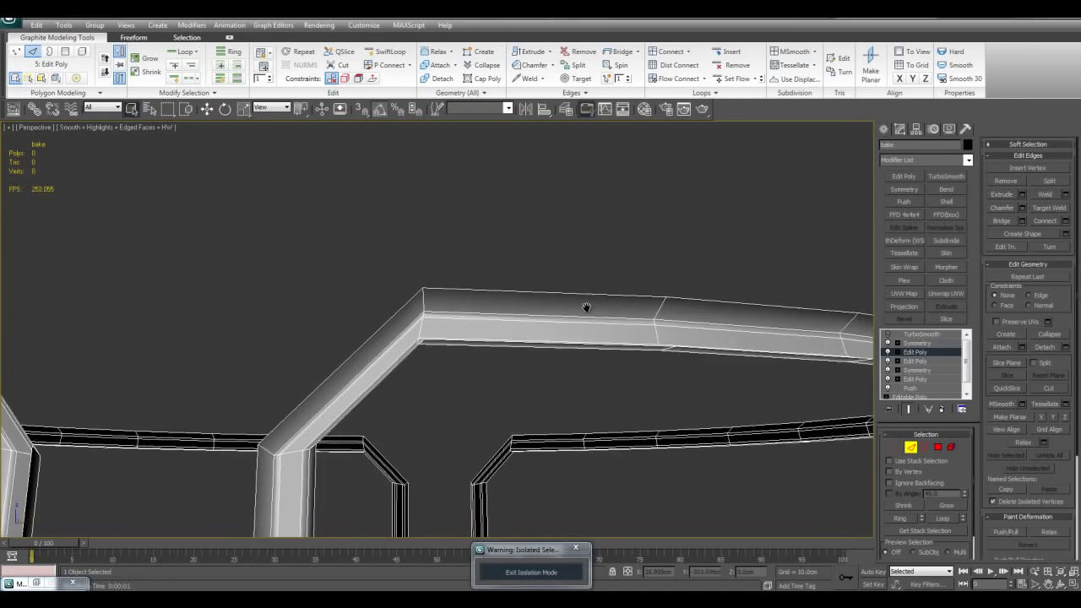
- Leave edge level and toggle the added Edit Poly modifier off and on to compare the groove's border edges
key(F4)
alt+middle_drag(591, 327, 545, 340)
key(F4)
key(2)
alt+middle_drag(872, 353, 580, 342)
click(888, 354)
click(888, 353)
click(888, 354)
click(889, 352)
click(888, 352)
click(888, 352)
click(889, 352)
- Exit isolation mode to bring back the spheres around the groove piece
alt+middle_drag(655, 289, 602, 499)
scroll(545, 284, down, 4)
scroll(602, 499, down, 2)
click(532, 572)
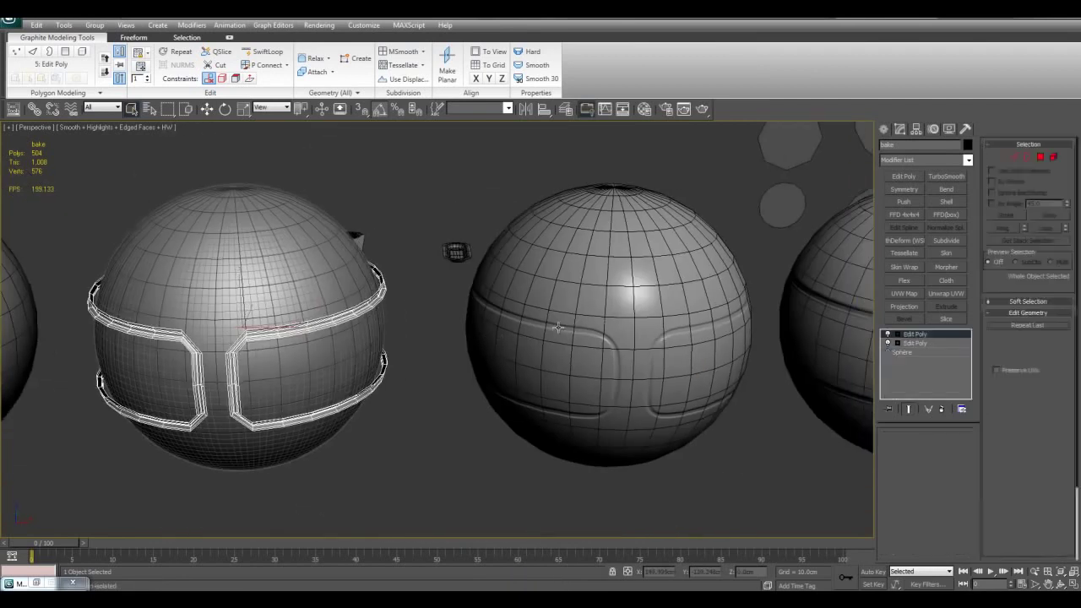
- Isolate the baked sphere beside the groove model and examine its normal-mapped grooves without edged faces
click(557, 327)
key(alt+q)
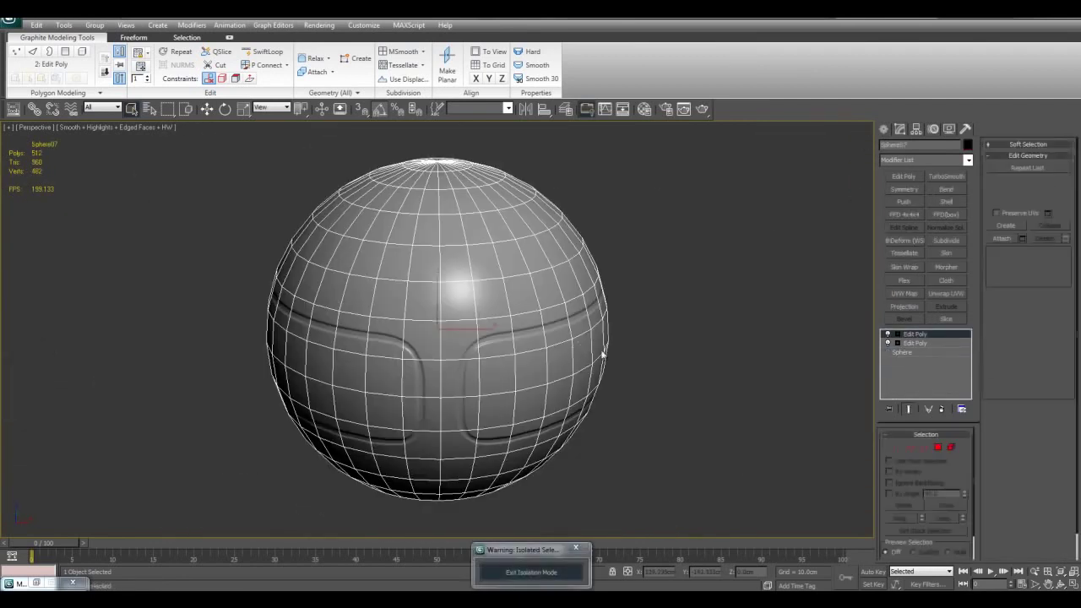
click(682, 359)
scroll(641, 359, up, 3)
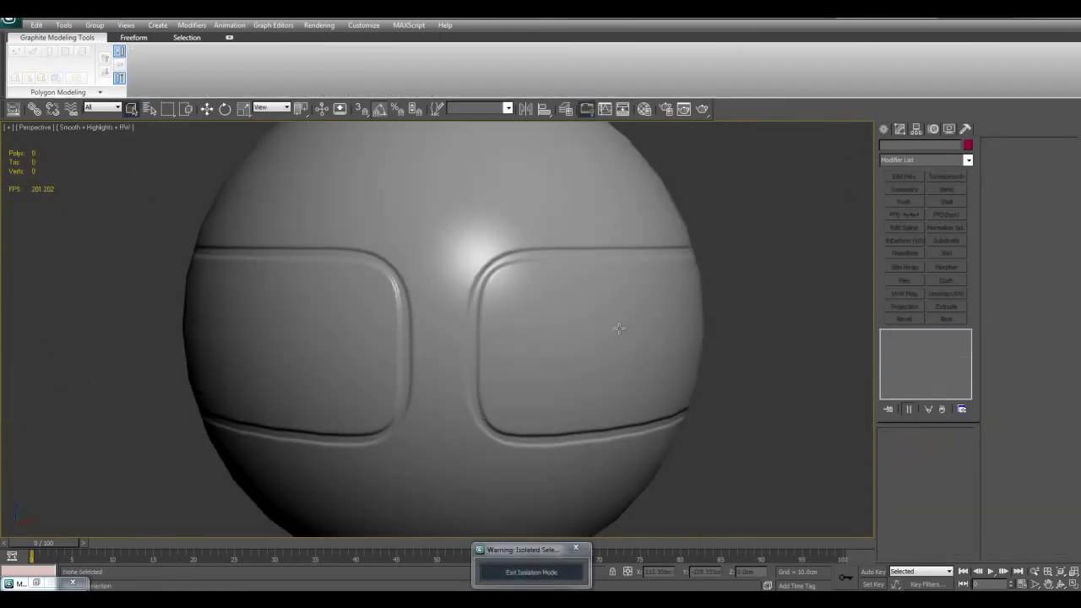
scroll(709, 338, down, 3)
alt+middle_drag(635, 331, 603, 492)
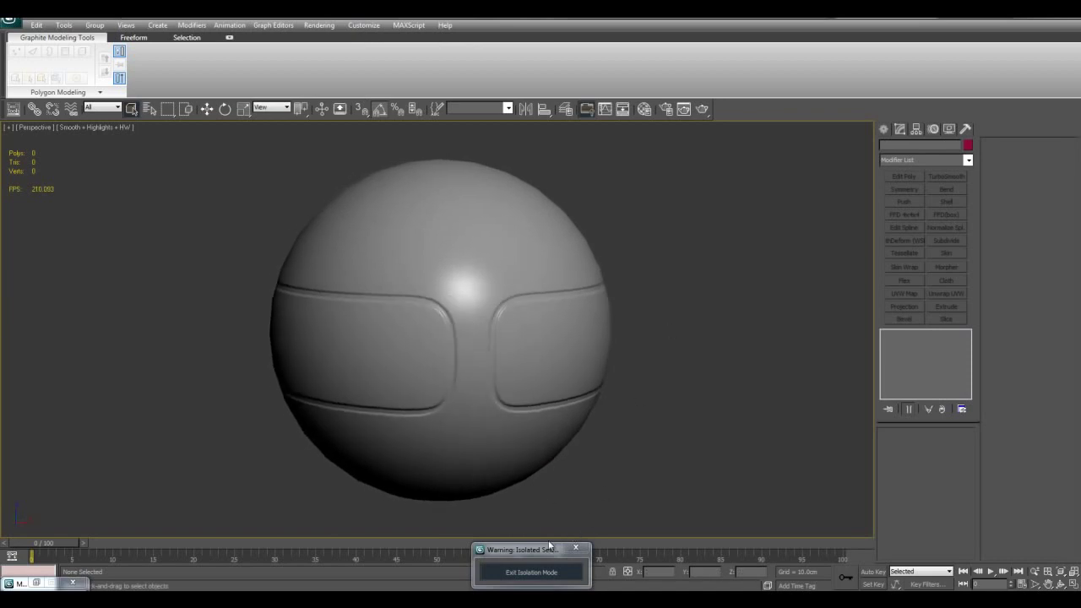
- Exit isolation and inspect the floating groove strip around the high-poly sphere, with and without edged faces
click(545, 576)
scroll(476, 382, down, 1)
middle_drag(507, 366, 452, 370)
scroll(428, 359, down, 2)
key(F4)
scroll(547, 347, up, 4)
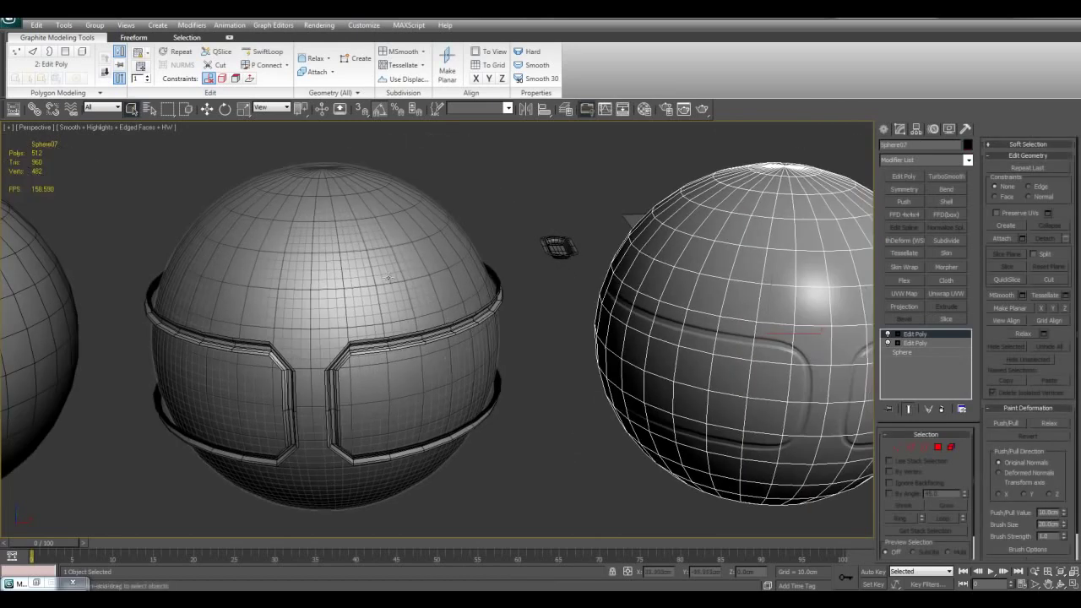
key(F4)
key(F4)
click(435, 338)
click(435, 336)
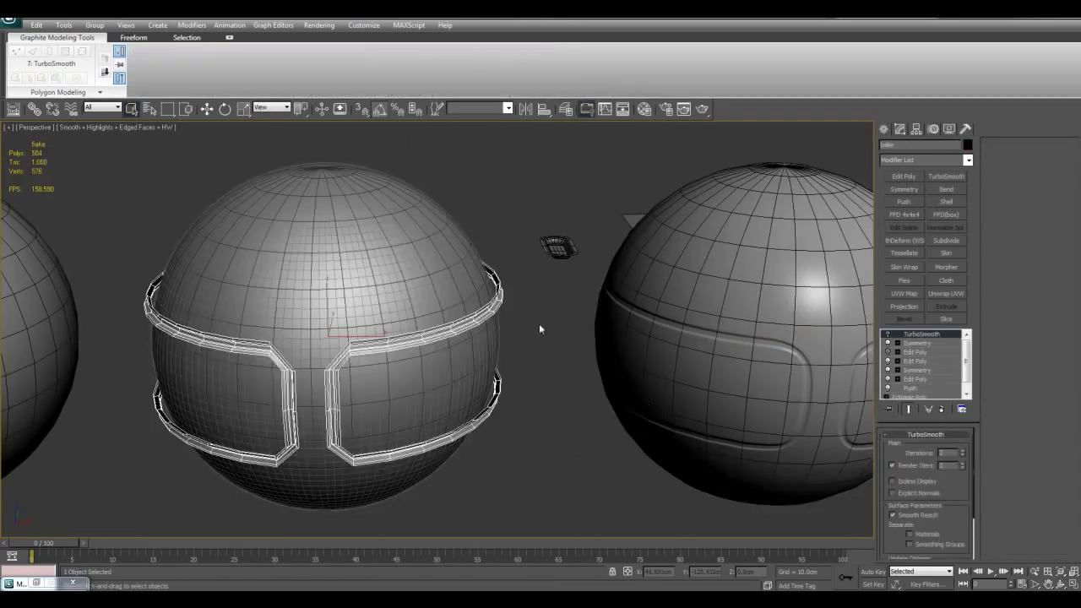
- Select the spheres together with the floating groove strip and delete them
scroll(543, 334, down, 5)
alt+middle_drag(437, 333, 468, 374)
click(470, 376)
ctrl+click(604, 398)
middle_drag(370, 390, 559, 433)
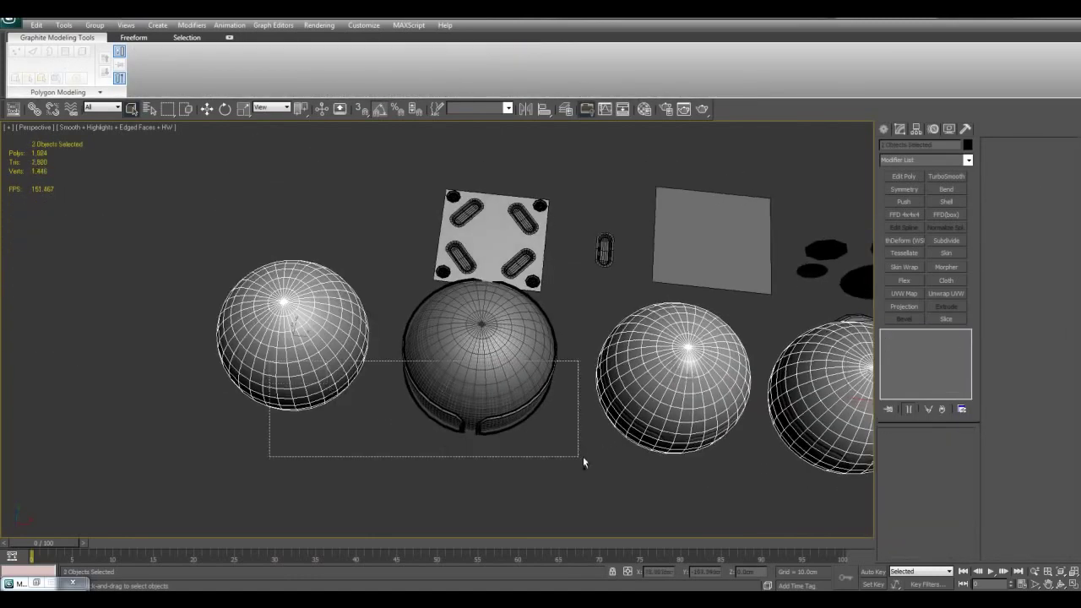
middle_drag(662, 382, 628, 406)
key(Delete)
scroll(475, 313, up, 3)
middle_drag(474, 313, 504, 389)
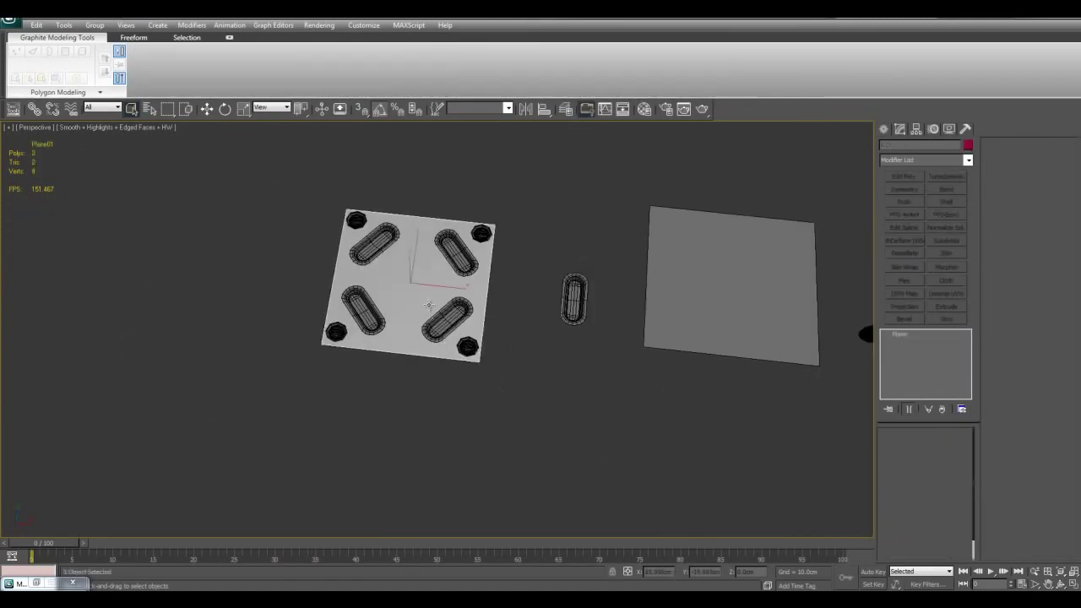
- Isolate the four-tile panel with its slots and screws together with the baked plane next to it
key(z)
alt+middle_drag(429, 304, 444, 243)
middle_drag(624, 289, 656, 313)
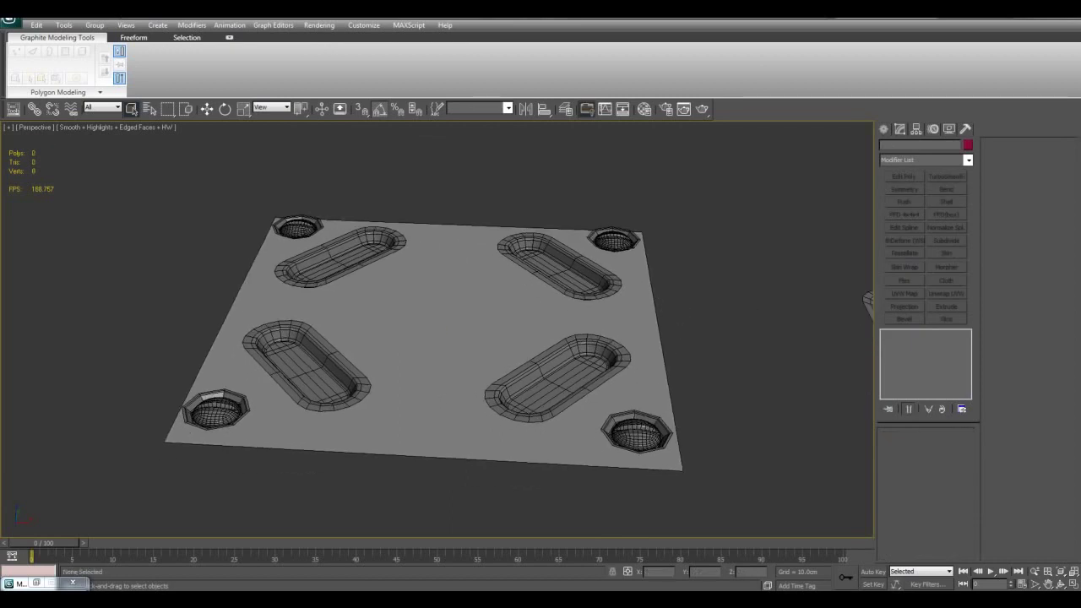
key(alt+q)
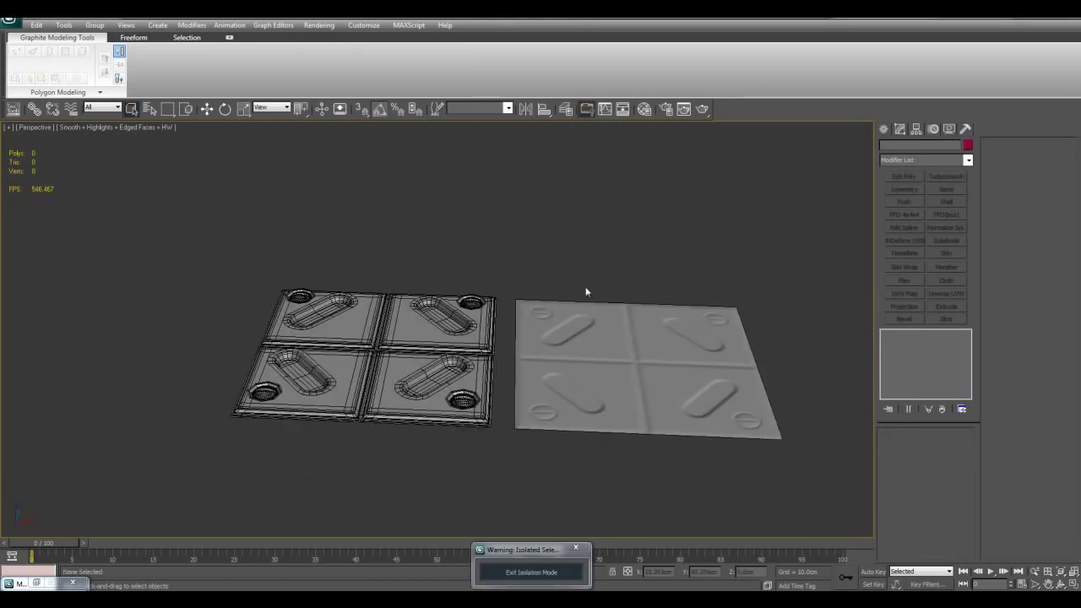
mouse_move(585, 293)
middle_down()
mouse_move(586, 265)
mouse_move(591, 310)
middle_up()
scroll(592, 266, up, 3)
scroll(592, 267, down, 1)
- Inspect the high-poly tiled plane, then the flat low-poly plane carrying the Projection modifier
click(486, 321)
alt+middle_drag(481, 344, 451, 327)
scroll(538, 305, up, 3)
key(q)
key(w)
middle_drag(411, 291, 629, 453)
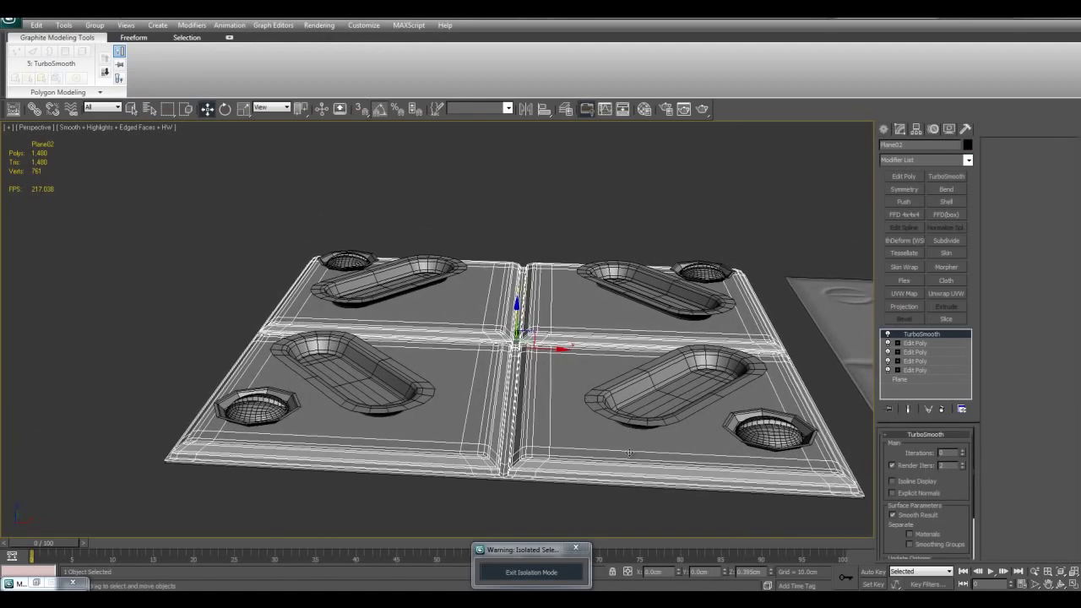
click(595, 486)
scroll(539, 340, down, 4)
middle_drag(540, 340, 545, 357)
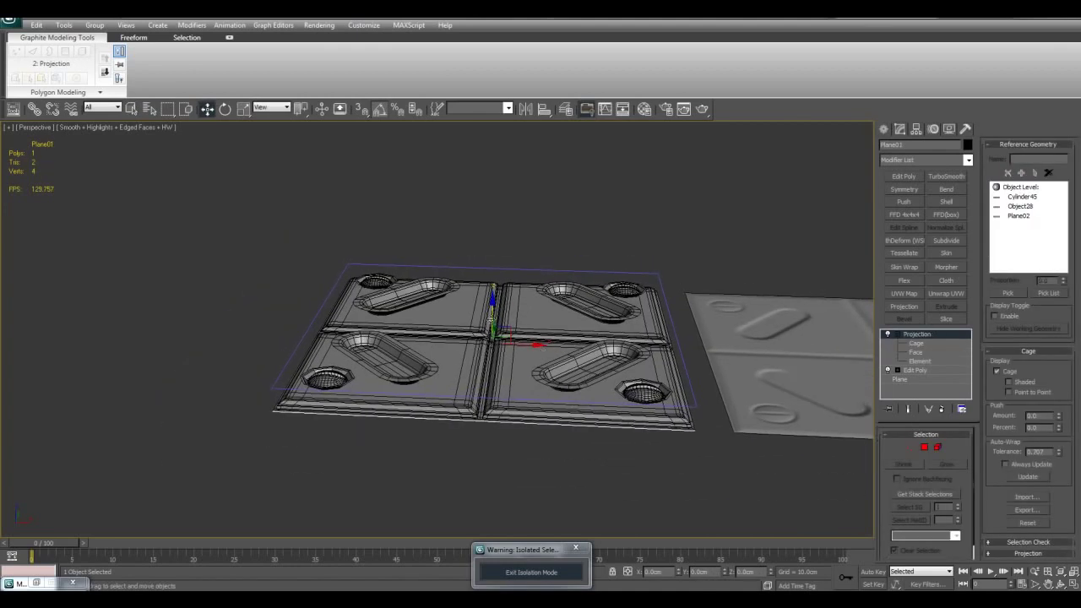
- Lower the flat low-poly plane away from the tiled panel, then undo the move
drag(489, 319, 492, 435)
middle_drag(534, 409, 542, 352)
key(ctrl+z)
middle_drag(583, 300, 586, 332)
scroll(583, 329, up, 4)
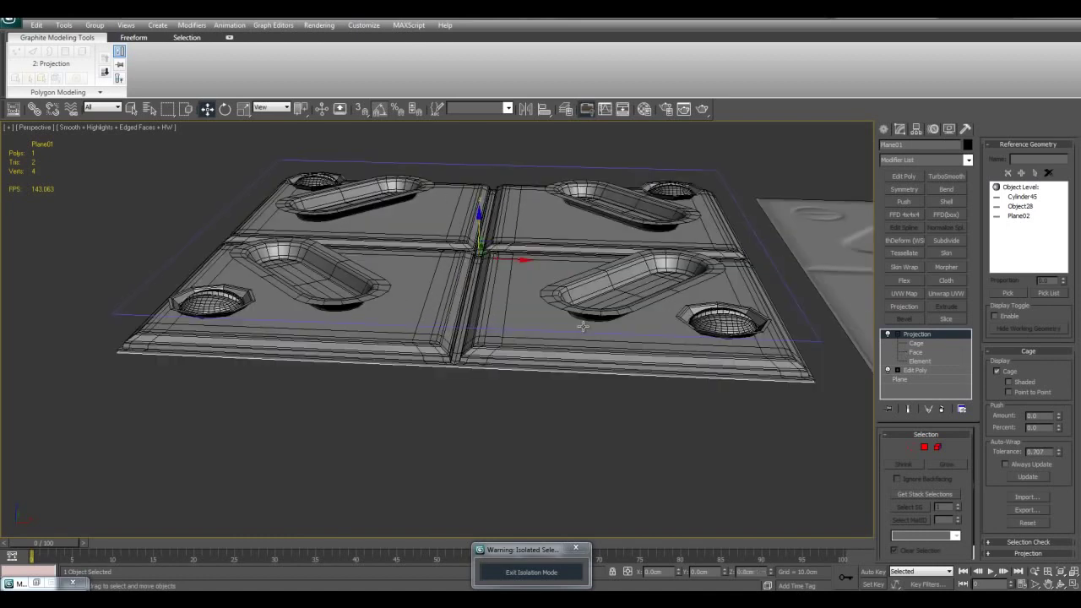
- Isolate the high-poly tiled plane to check its shape without edged faces, then exit isolation
key(q)
click(522, 314)
key(w)
mouse_move(522, 314)
middle_down()
mouse_move(558, 387)
mouse_move(606, 364)
mouse_move(594, 328)
mouse_move(622, 299)
mouse_move(546, 454)
middle_up()
key(alt+q)
key(F4)
scroll(606, 365, up, 3)
key(F4)
click(554, 572)
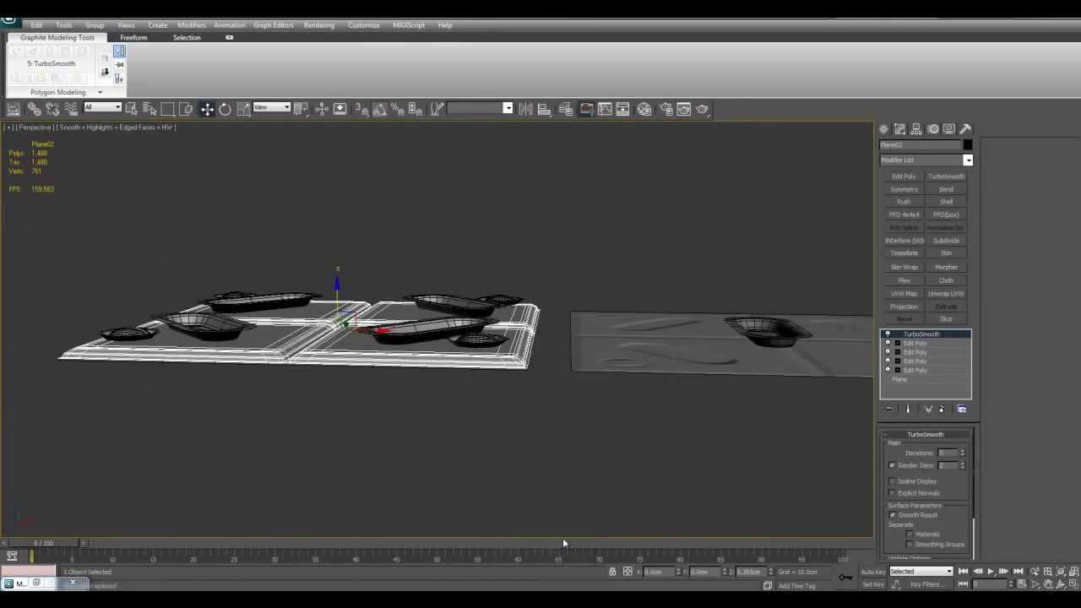
- Select the tiled panel, its floating slots and screws, and the baked plane, and isolate them
key(q)
alt+middle_drag(541, 338, 564, 380)
scroll(564, 380, down, 4)
scroll(566, 378, up, 4)
scroll(542, 298, down, 2)
drag(697, 439, 698, 439)
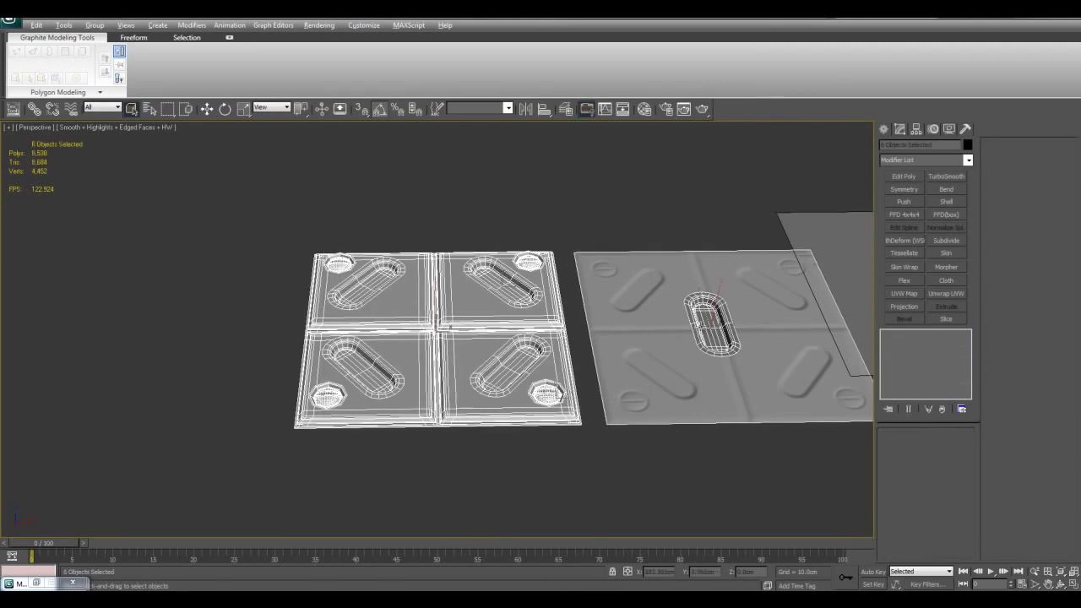
key(alt+q)
- Examine how the slots and screws float above the tiled panel from close up and from a low angle
click(553, 259)
middle_drag(447, 279, 554, 270)
scroll(554, 270, up, 5)
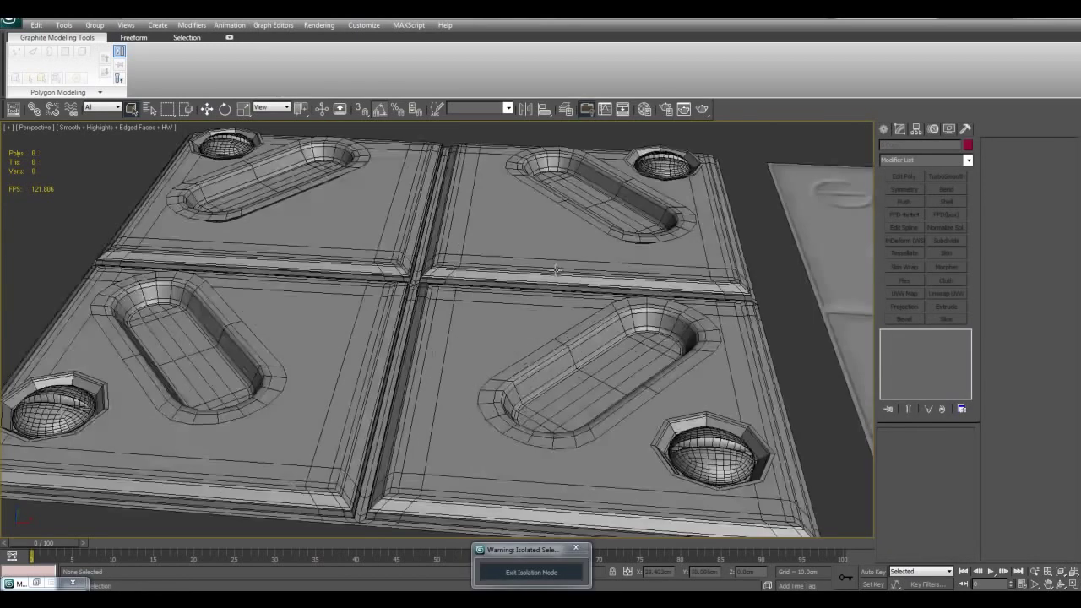
click(591, 190)
scroll(592, 190, down, 3)
alt+middle_drag(586, 222, 581, 261)
click(601, 193)
alt+middle_drag(600, 194, 573, 347)
click(590, 471)
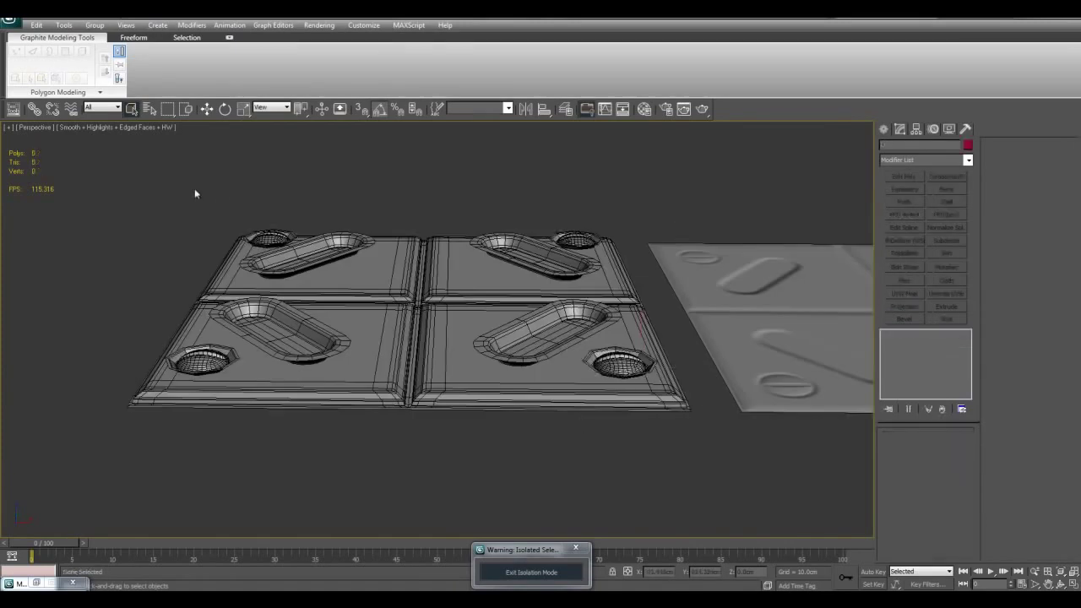
- Select all four objects of the tiled panel model to review the parts used for the bake
drag(193, 187, 593, 455)
middle_drag(371, 202, 365, 212)
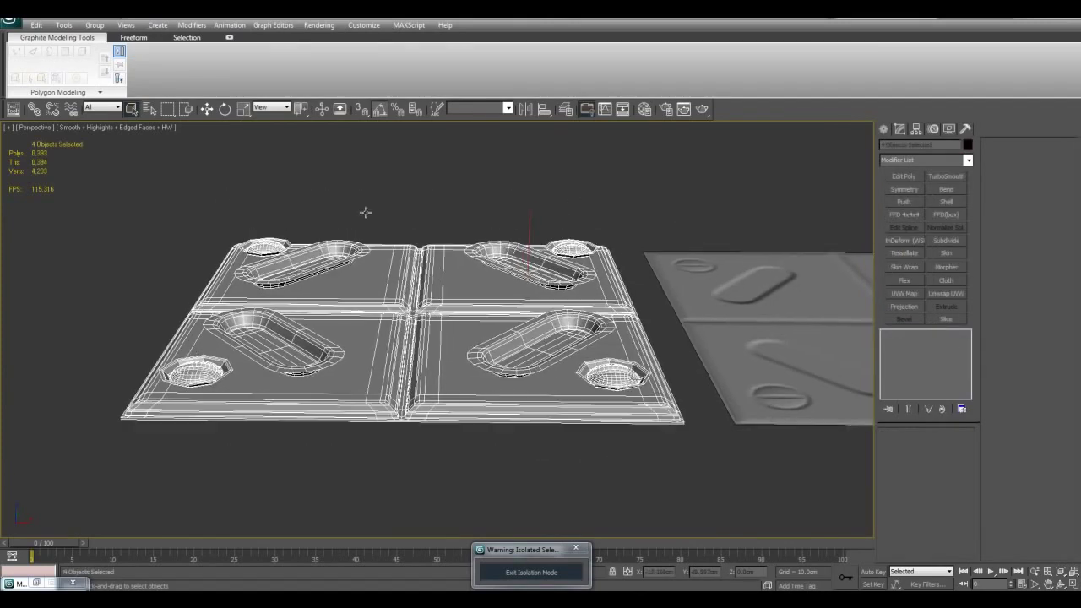
click(590, 460)
scroll(618, 428, up, 3)
middle_drag(590, 460, 623, 407)
- Check the low-poly plane's projection reference list against the tiled plane and the floating slots and screws
click(600, 343)
middle_drag(658, 292, 655, 294)
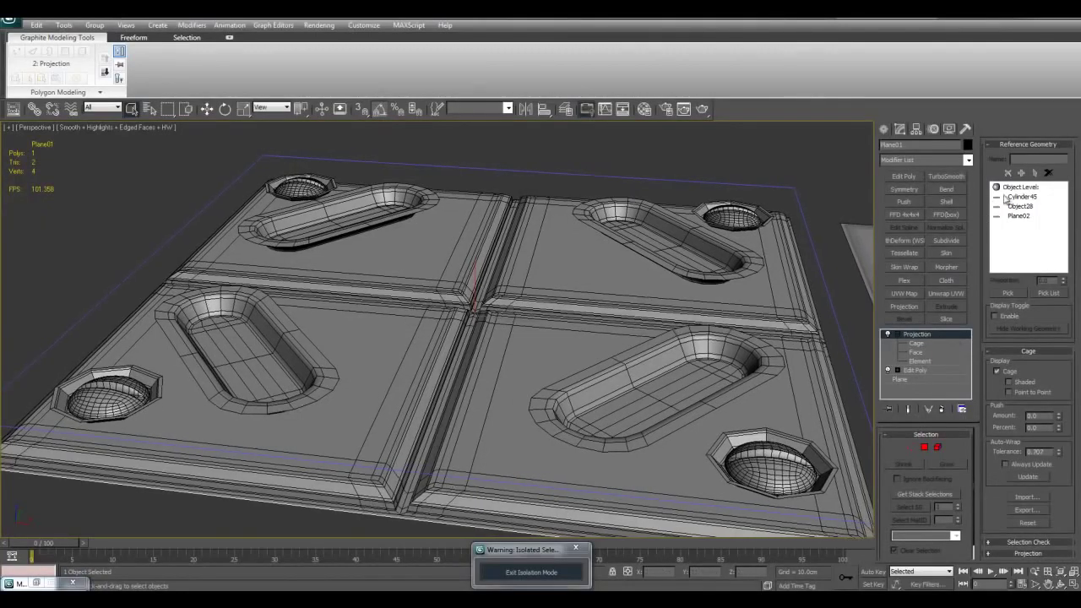
scroll(714, 270, up, 4)
click(587, 275)
click(634, 225)
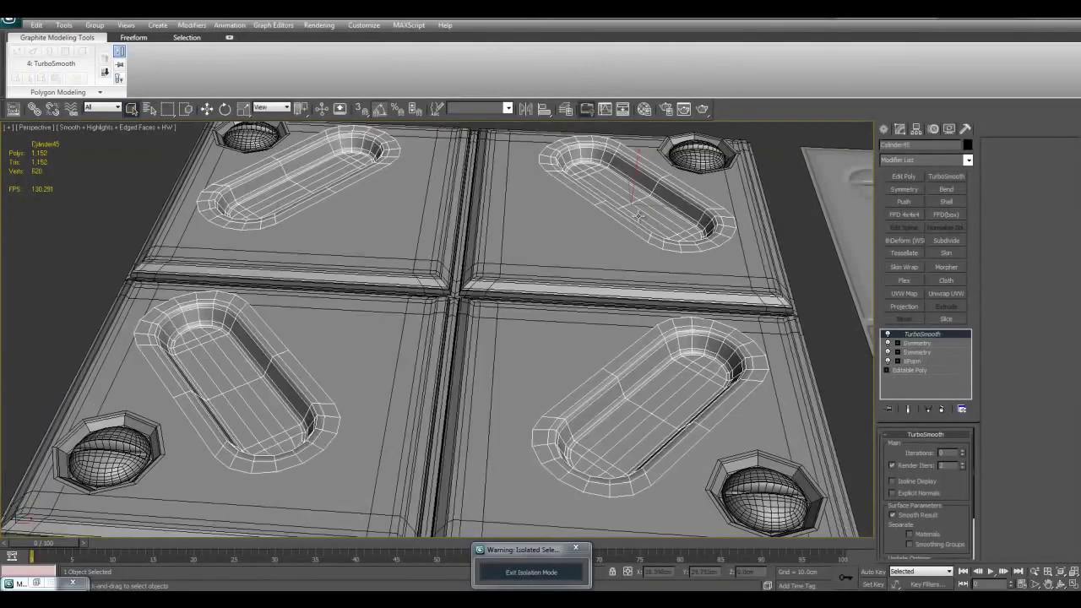
click(690, 157)
- Enter the Cage level of the low-poly plane's Projection modifier and reset the cage in the Left view
alt+middle_drag(640, 393, 634, 305)
click(618, 296)
mouse_move(624, 221)
alt+middle_down()
mouse_move(652, 291)
mouse_move(648, 309)
mouse_move(365, 262)
alt+middle_up()
alt+middle_drag(455, 295, 582, 339)
scroll(626, 353, down, 5)
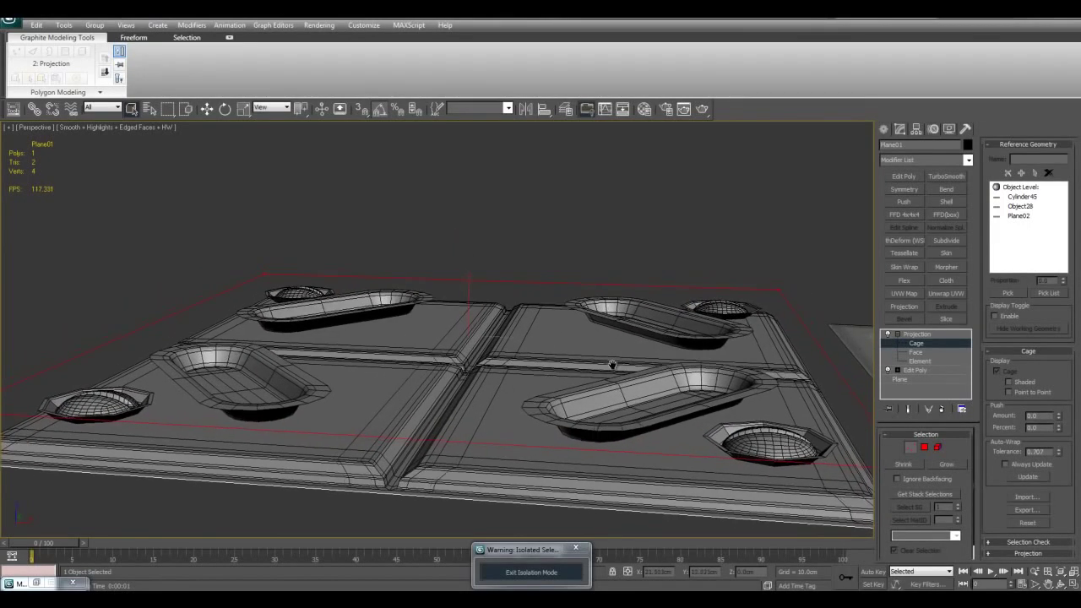
key(alt+w)
key(alt+w)
scroll(492, 369, up, 2)
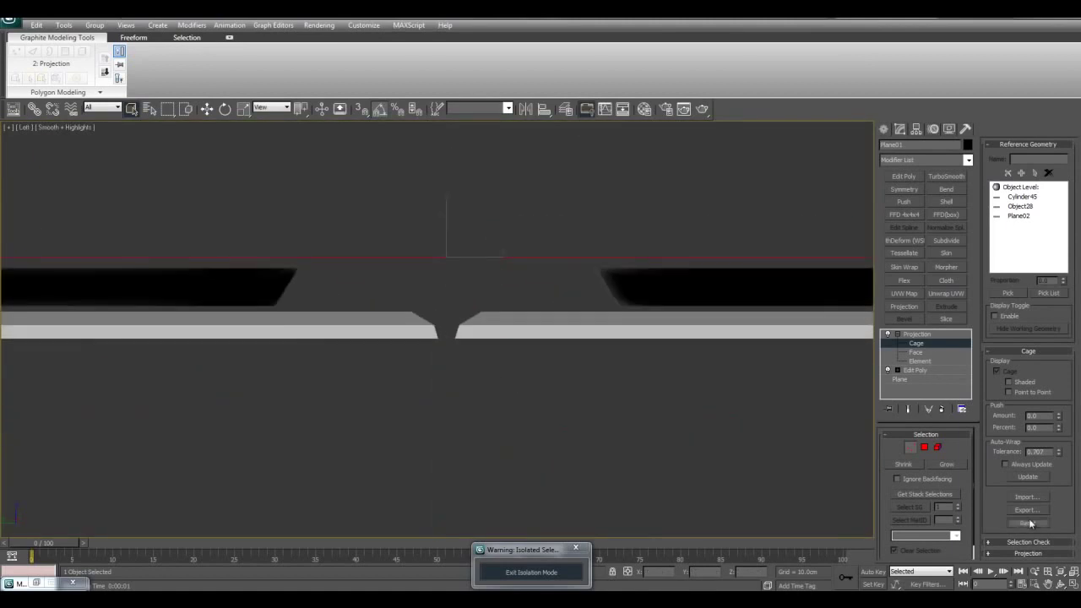
middle_drag(516, 317, 533, 364)
scroll(655, 321, down, 2)
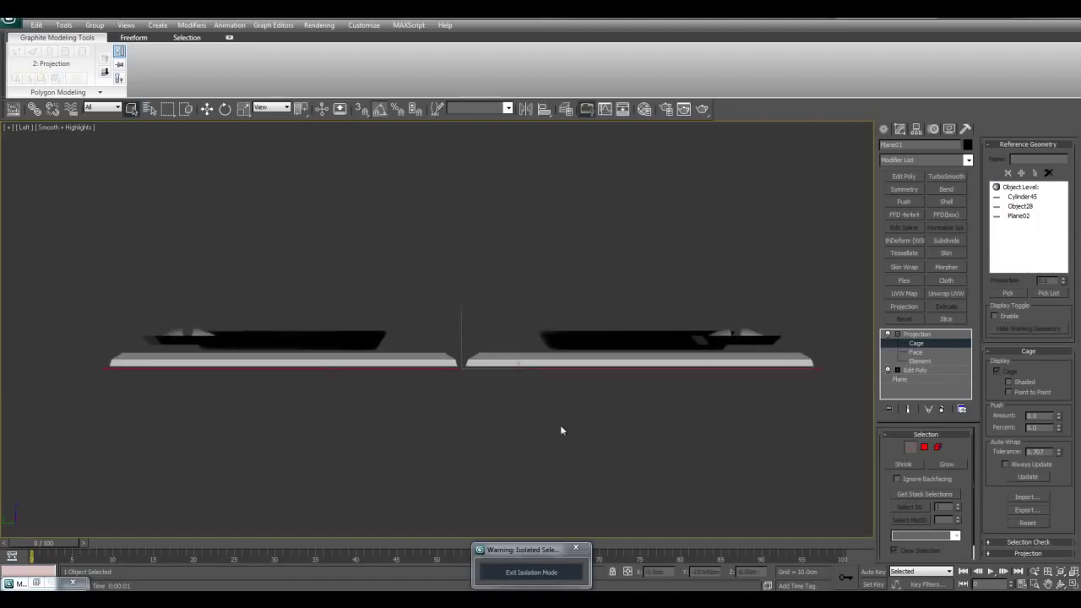
- Move the projection cage up until it clears the tops of the floating slots and screws, then return to the Perspective view
key(w)
scroll(507, 338, up, 2)
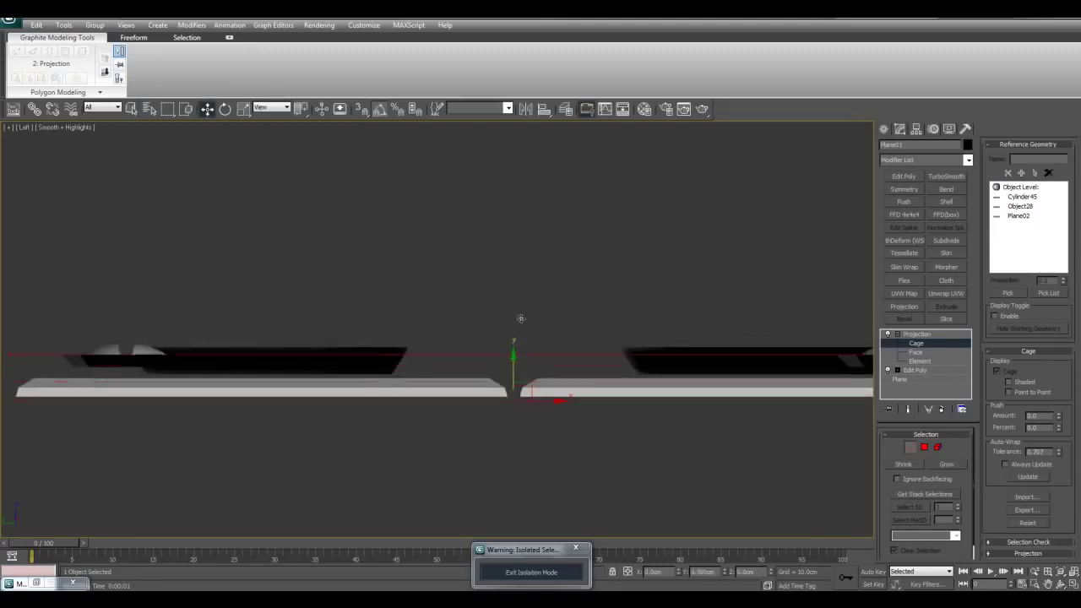
middle_drag(523, 305, 429, 328)
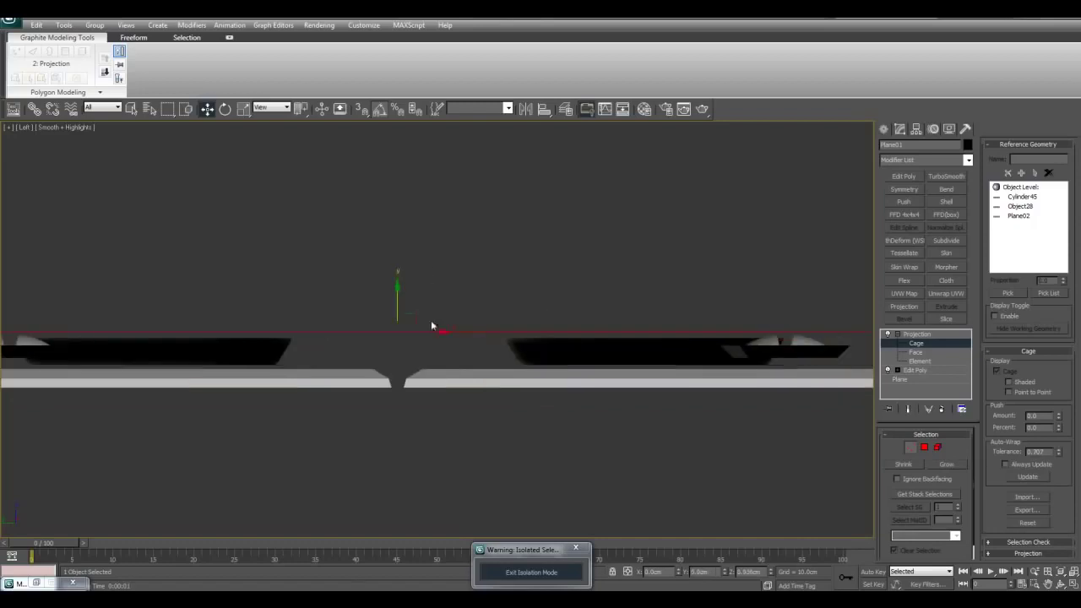
middle_drag(522, 339, 617, 434)
key(alt+w)
right_click(622, 395)
key(alt+w)
scroll(630, 444, down, 2)
click(541, 245)
- Compare the high-poly tiled panel with the baked plane, with edged faces off and on
alt+middle_drag(541, 265, 597, 316)
scroll(545, 316, up, 3)
scroll(583, 309, down, 3)
key(F4)
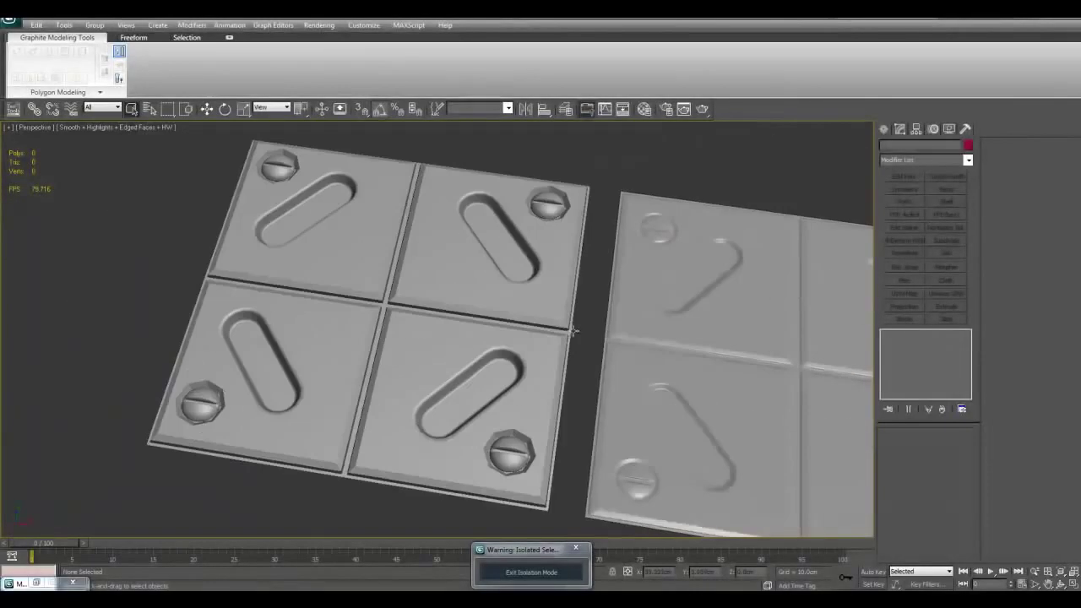
click(568, 302)
scroll(594, 341, up, 3)
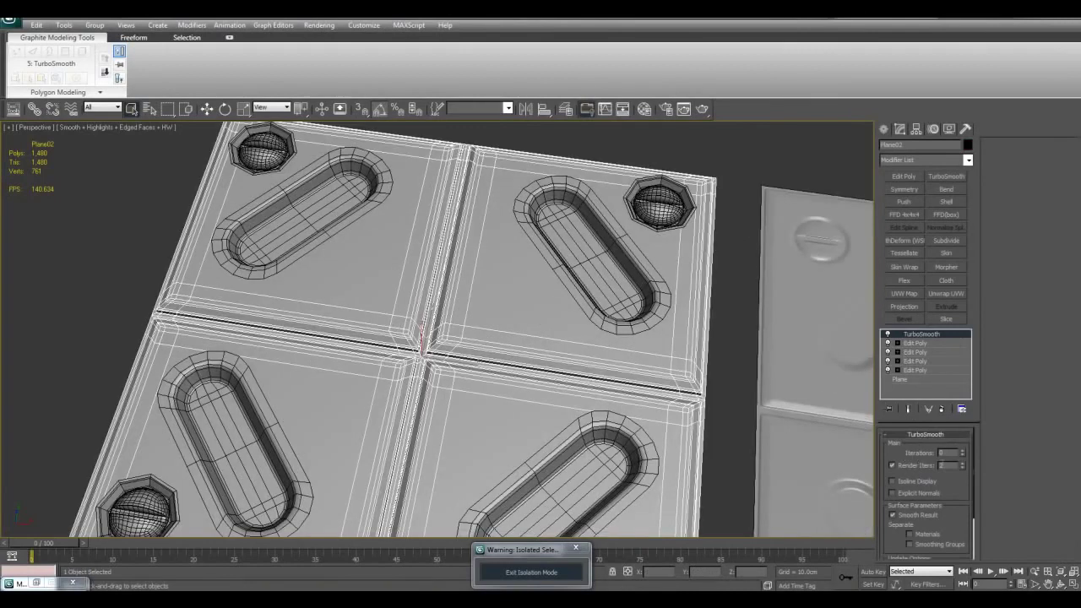
middle_drag(614, 332, 351, 277)
click(637, 335)
key(z)
alt+middle_drag(634, 340, 560, 324)
click(750, 363)
- Examine the normal-mapped tiles, slots and screws on the baked plane from several angles
key(F4)
scroll(634, 370, down, 3)
scroll(622, 362, up, 3)
middle_drag(477, 287, 605, 299)
alt+middle_drag(517, 261, 581, 253)
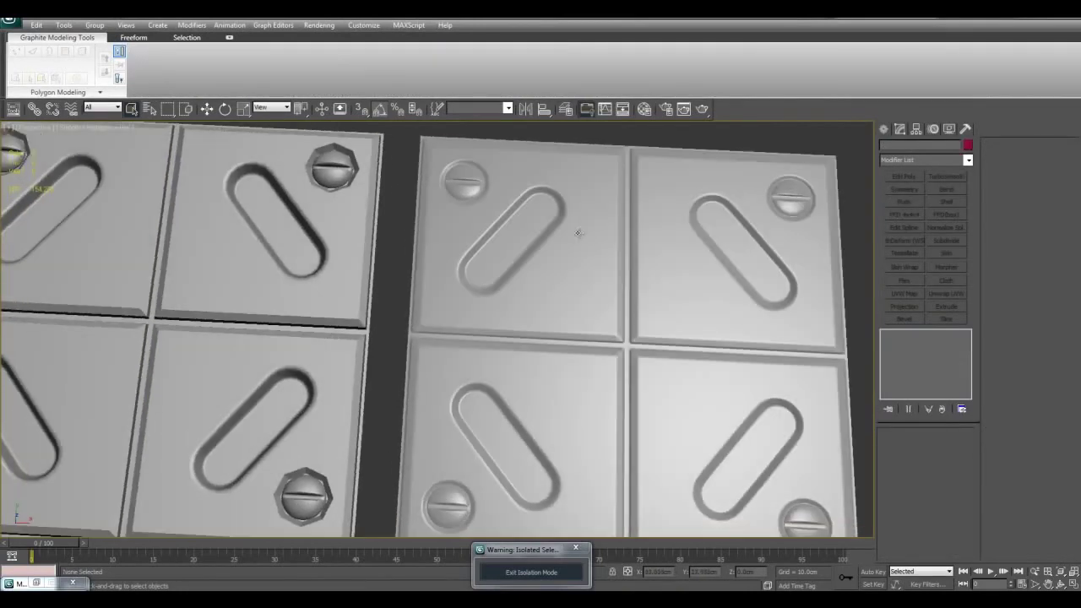
middle_drag(482, 285, 591, 259)
key(F4)
alt+middle_drag(650, 199, 689, 205)
alt+middle_drag(689, 312, 556, 276)
key(F4)
scroll(534, 287, up, 3)
click(544, 283)
alt+middle_drag(478, 292, 538, 289)
- View both panels side by side and toggle edged faces to compare their geometry density
click(538, 290)
alt+middle_drag(626, 216, 628, 273)
click(694, 318)
key(F4)
scroll(526, 282, down, 2)
scroll(610, 284, up, 1)
scroll(628, 272, up, 4)
scroll(628, 273, down, 4)
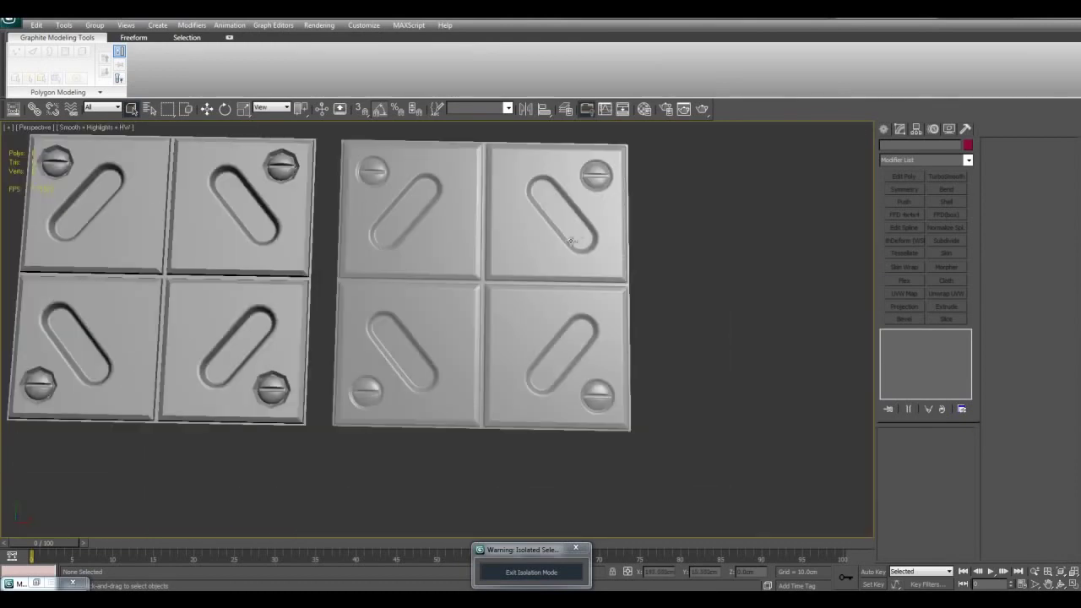
alt+middle_drag(580, 240, 645, 294)
key(F4)
key(F4)
key(F4)
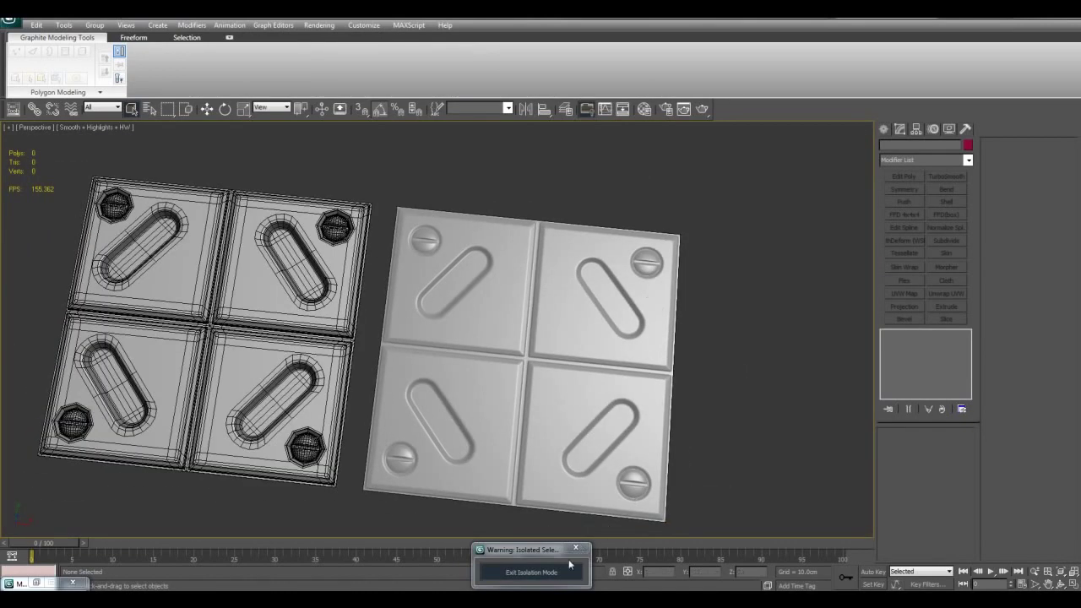
- Exit isolation and move the blank plane away from the baked panel it overlaps
click(566, 573)
scroll(687, 312, up, 3)
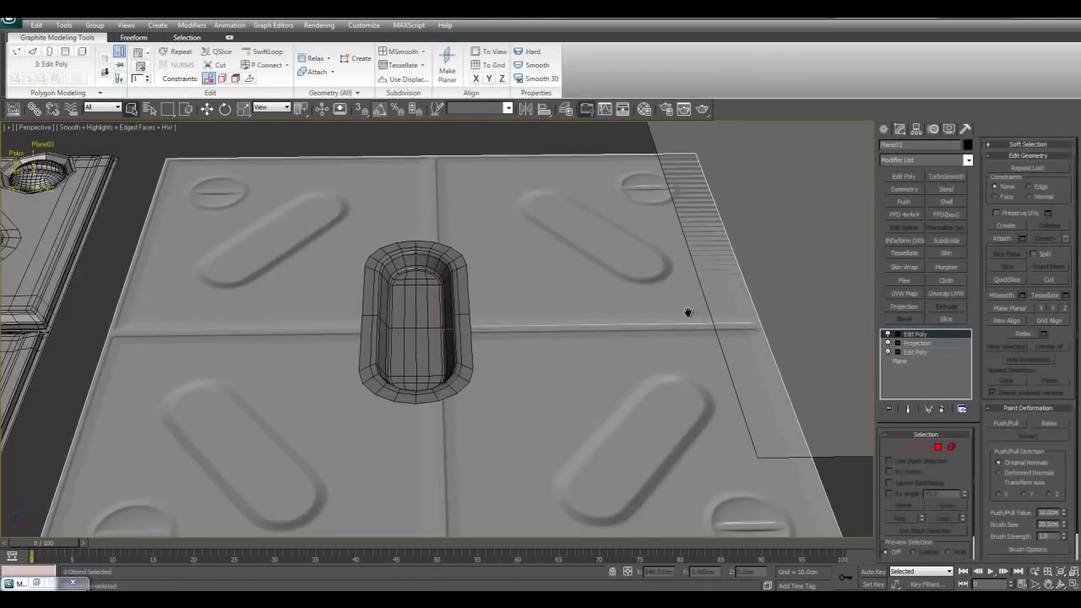
scroll(577, 318, down, 2)
click(647, 309)
scroll(658, 309, down, 4)
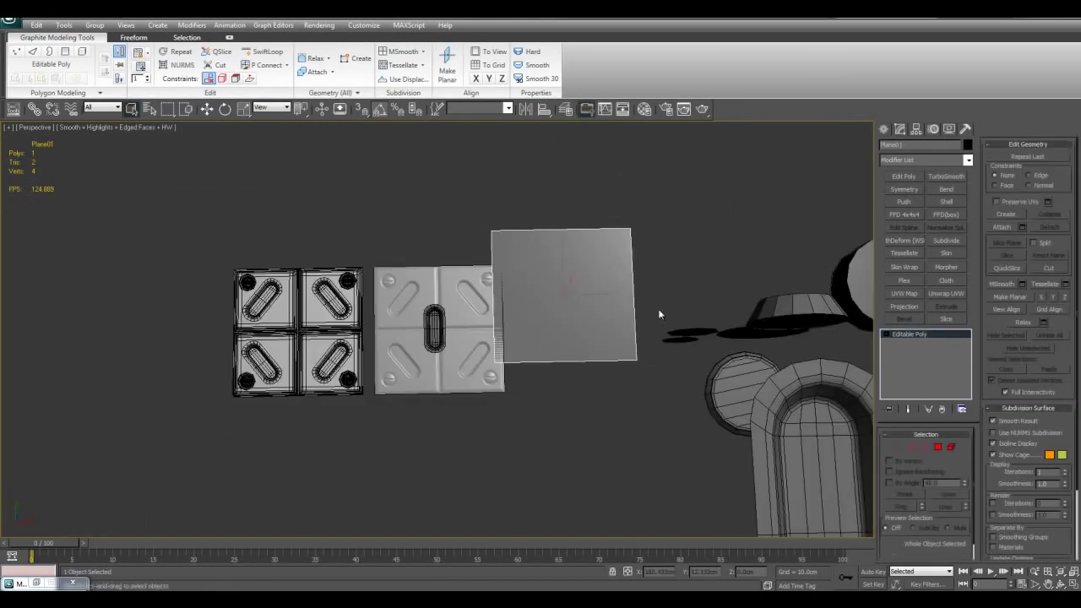
drag(563, 287, 640, 225)
key(q)
click(602, 360)
- Examine the collection of ready-made screw and bolt models, including the large octagonal one, with edged faces shown
middle_drag(853, 359, 574, 360)
alt+middle_drag(718, 379, 583, 340)
scroll(584, 338, up, 3)
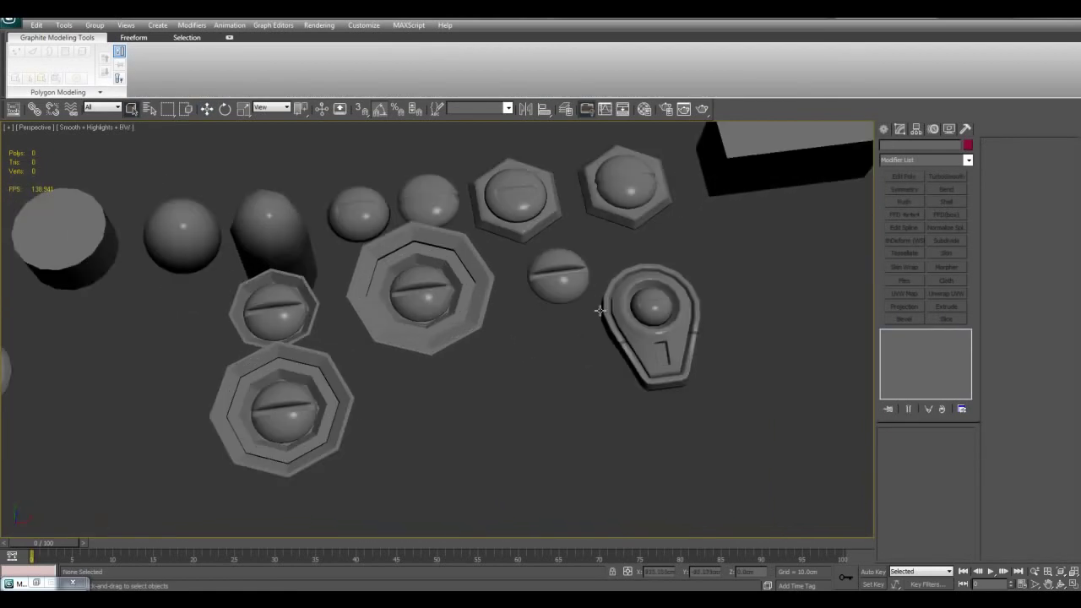
middle_drag(601, 261, 630, 291)
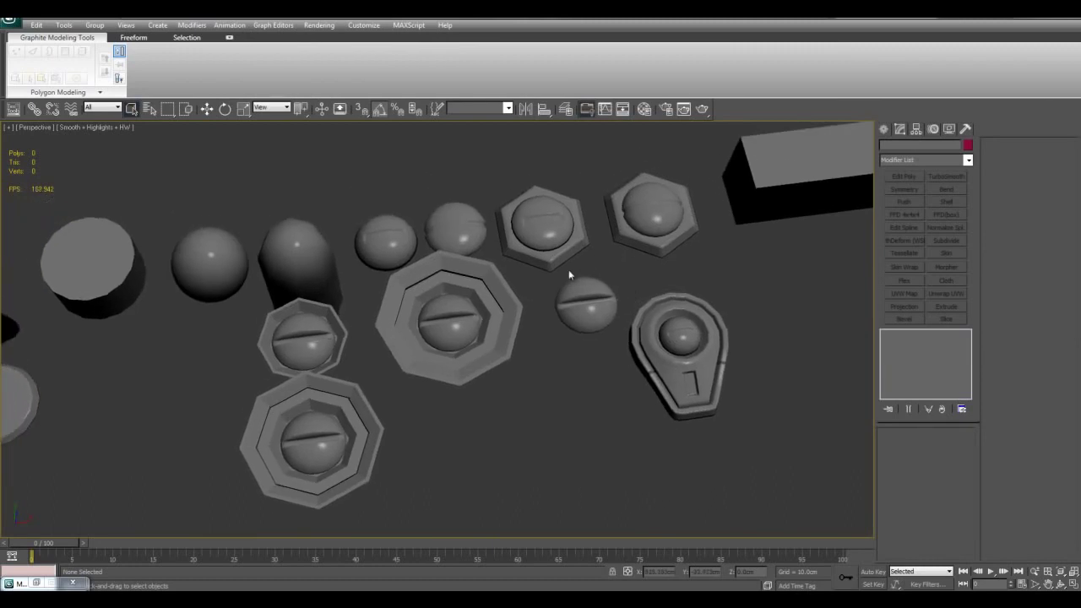
click(484, 295)
key(z)
scroll(542, 303, down, 5)
middle_drag(542, 302, 571, 293)
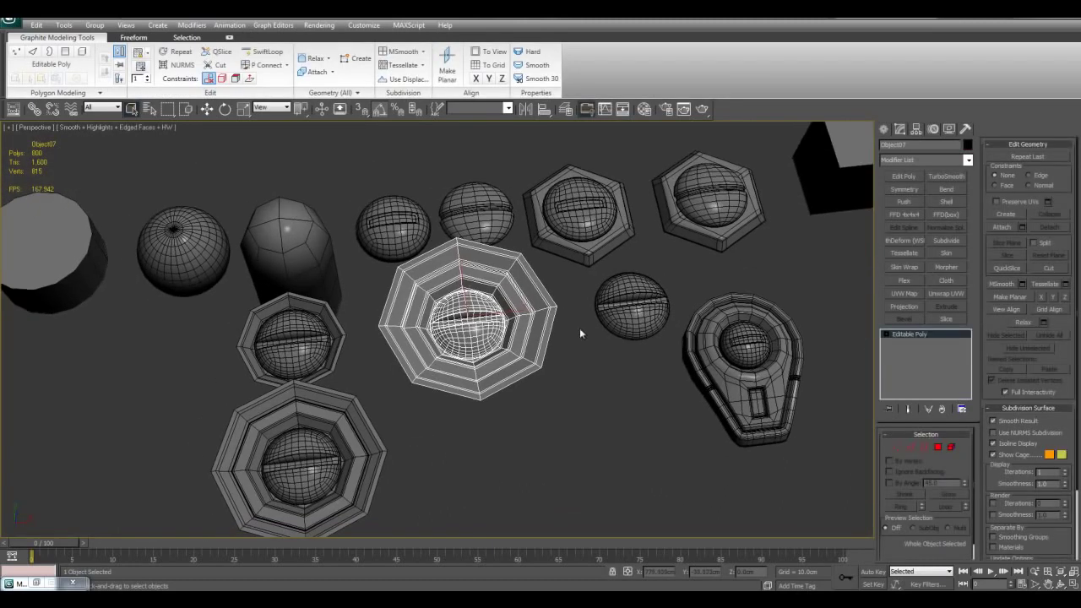
click(587, 359)
middle_drag(598, 345, 750, 347)
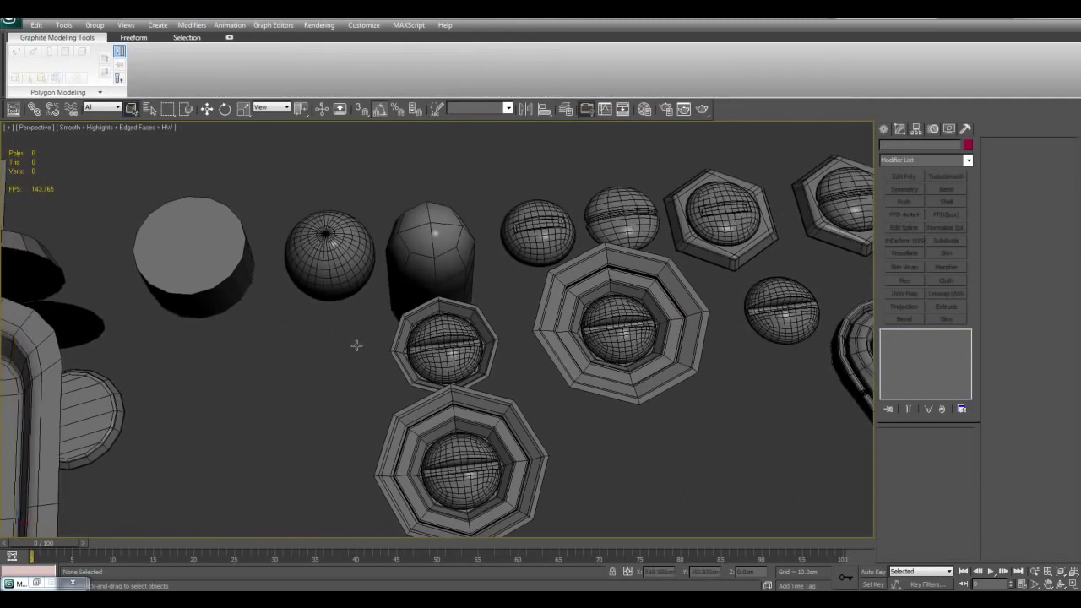
- Examine the ready-made screws, bolts and other floating pieces, then return to the high-poly and baked panels
scroll(530, 352, down, 5)
middle_drag(529, 350, 812, 317)
middle_drag(460, 348, 546, 347)
scroll(547, 346, up, 5)
scroll(548, 347, down, 4)
middle_drag(781, 292, 505, 331)
middle_drag(704, 277, 476, 312)
scroll(475, 313, up, 3)
alt+middle_drag(583, 294, 468, 310)
middle_drag(517, 335, 564, 265)
scroll(564, 265, down, 3)
middle_drag(286, 292, 635, 302)
middle_drag(408, 299, 476, 180)
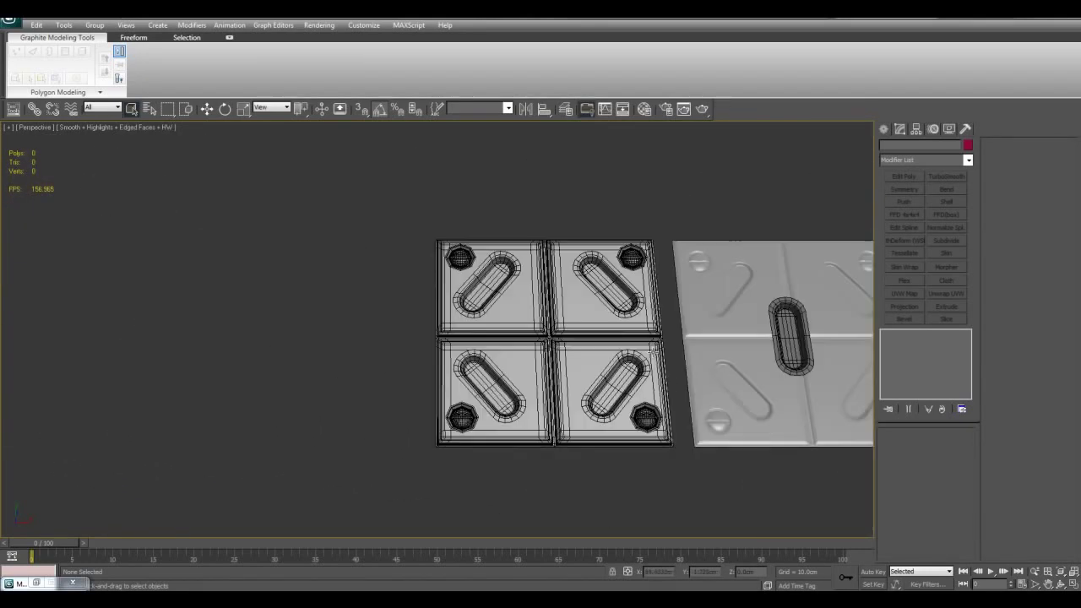
- Compare the high-poly panel with the baked plane up close, with edged faces toggled
click(583, 340)
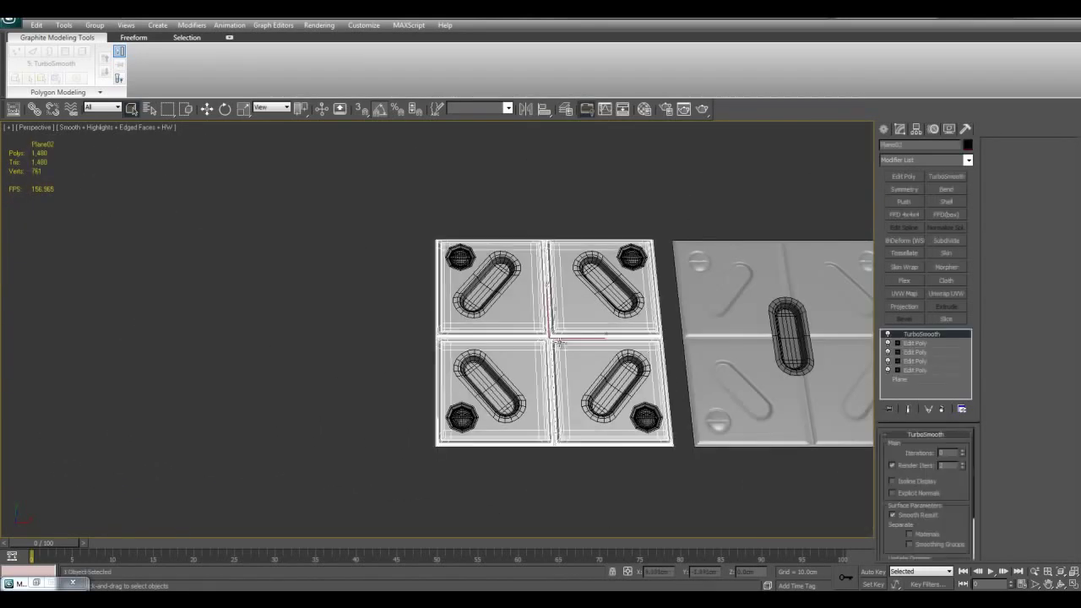
click(714, 302)
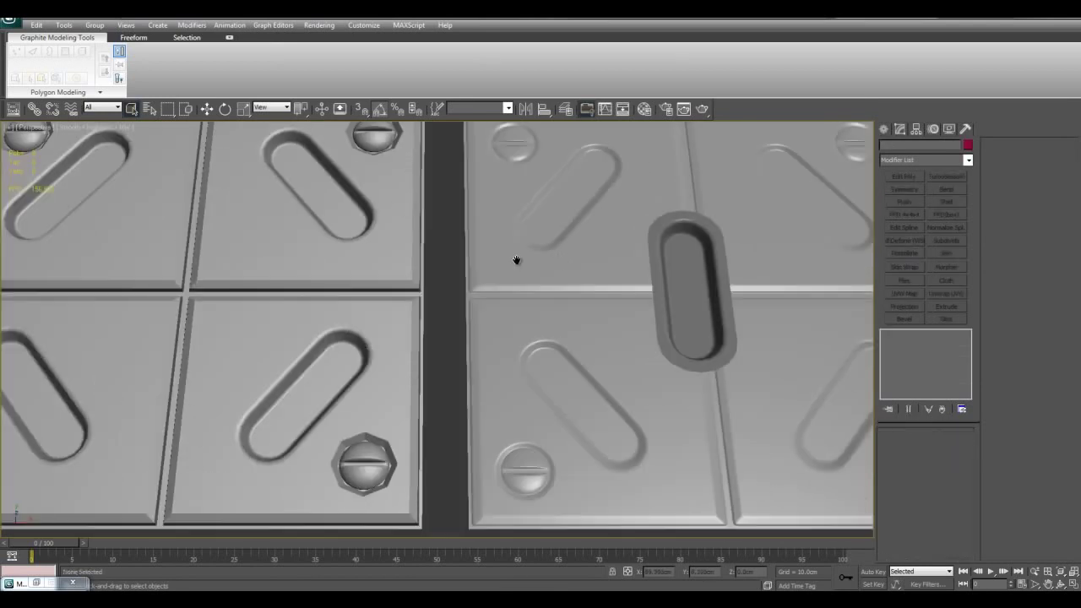
alt+middle_drag(513, 259, 558, 295)
scroll(548, 276, down, 3)
key(F4)
scroll(641, 293, up, 3)
alt+middle_drag(558, 295, 698, 287)
middle_drag(698, 287, 609, 317)
scroll(681, 333, down, 3)
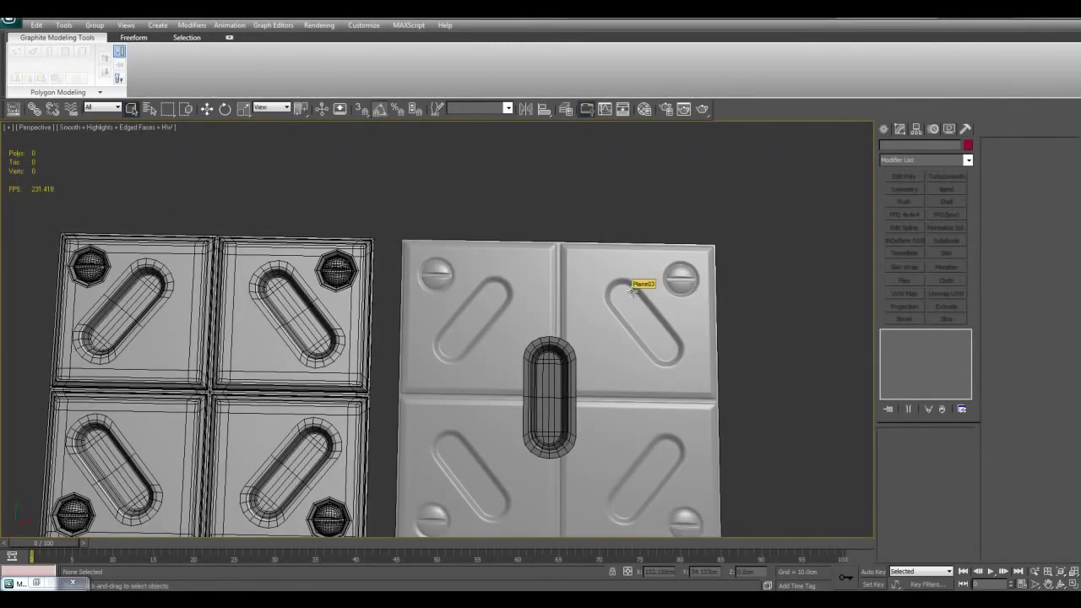
- Isolate the baked plane and add an Edit Poly modifier to it
middle_drag(632, 290, 614, 241)
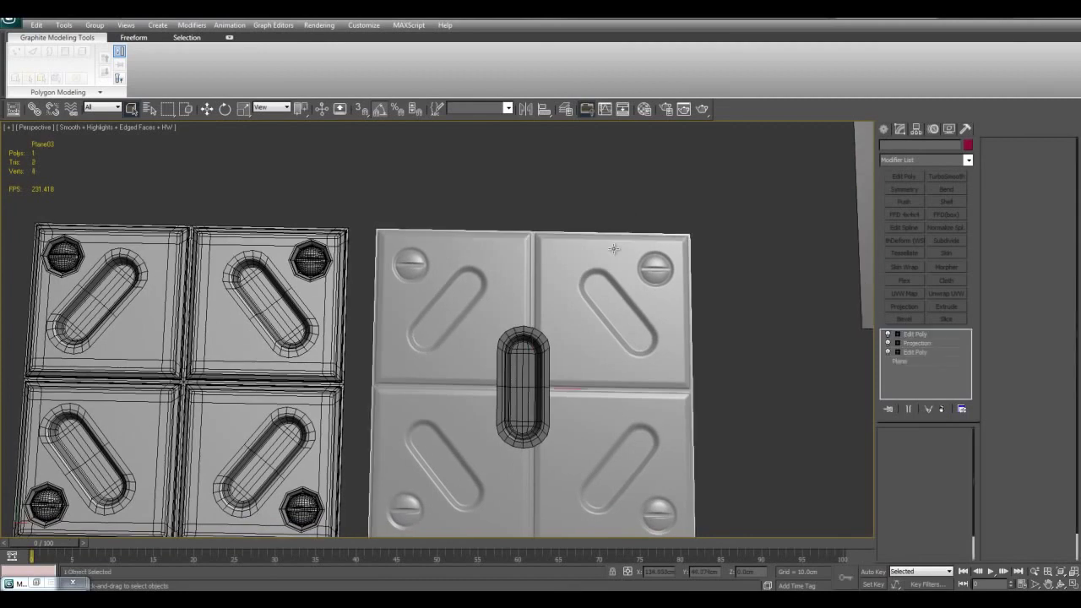
click(614, 248)
key(alt+q)
click(897, 176)
alt+middle_drag(657, 200, 657, 219)
- Insert a SwiftLoop edge across the middle of the baked plane and move edges to fold the plane along it
key(1)
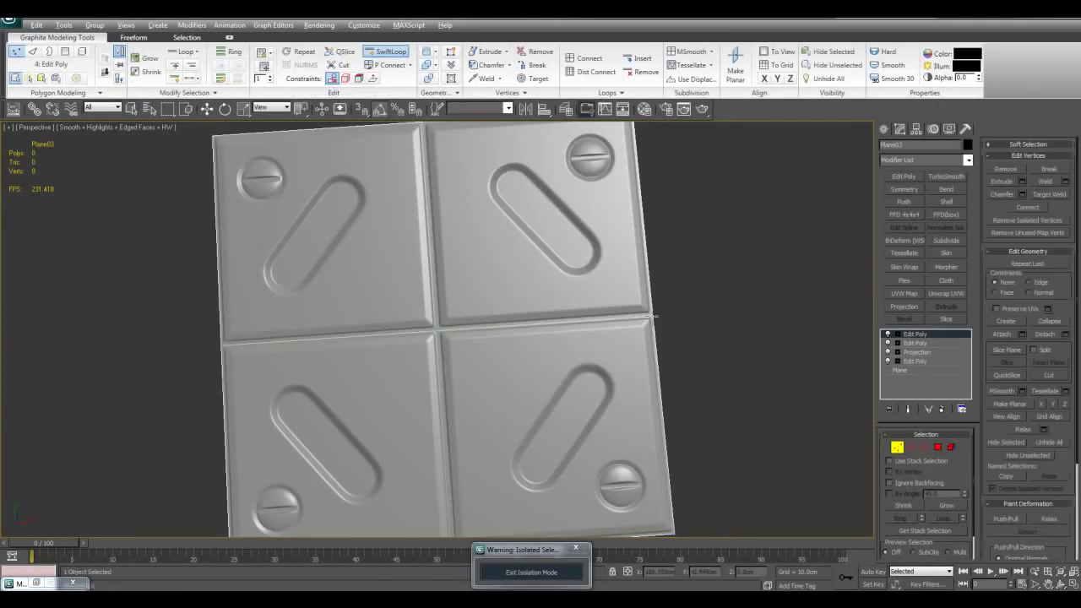
click(652, 315)
key(2)
alt+middle_drag(555, 310, 440, 270)
drag(413, 292, 421, 147)
alt+middle_drag(511, 201, 479, 212)
drag(367, 158, 396, 197)
key(2)
alt+middle_drag(565, 260, 593, 270)
- Clone the folded plane as a single Copy, snapping it corner to corner onto the end of the original
right_click(363, 115)
click(607, 227)
scroll(599, 248, down, 3)
shift+drag(624, 471, 382, 330)
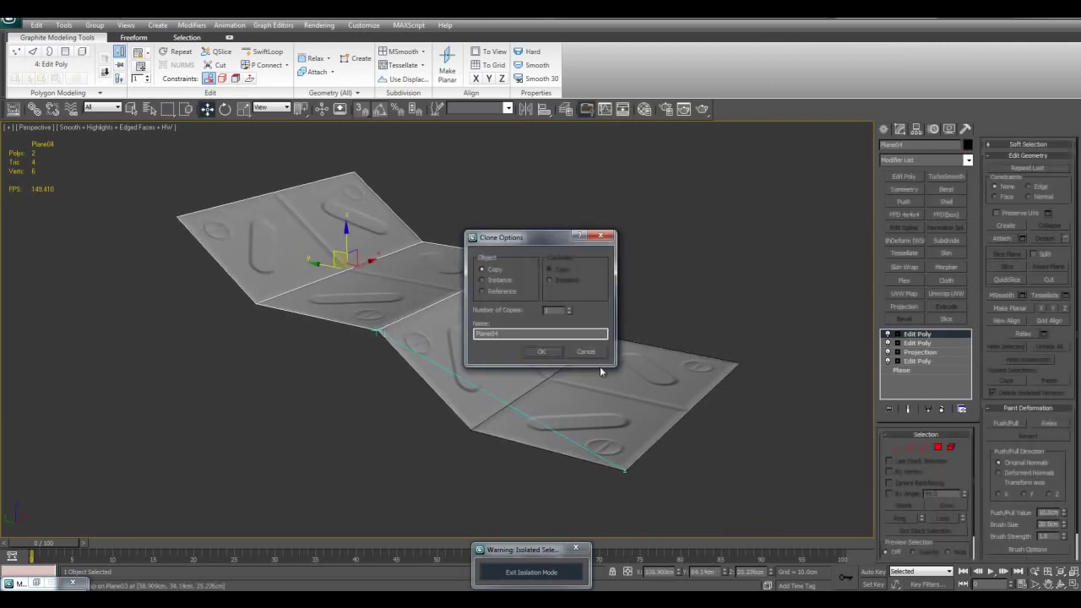
click(551, 353)
- Turn off edged faces and inspect the two joined, normal-mapped planes from several angles
alt+middle_drag(690, 232, 658, 290)
key(F4)
key(q)
click(696, 289)
scroll(651, 332, down, 4)
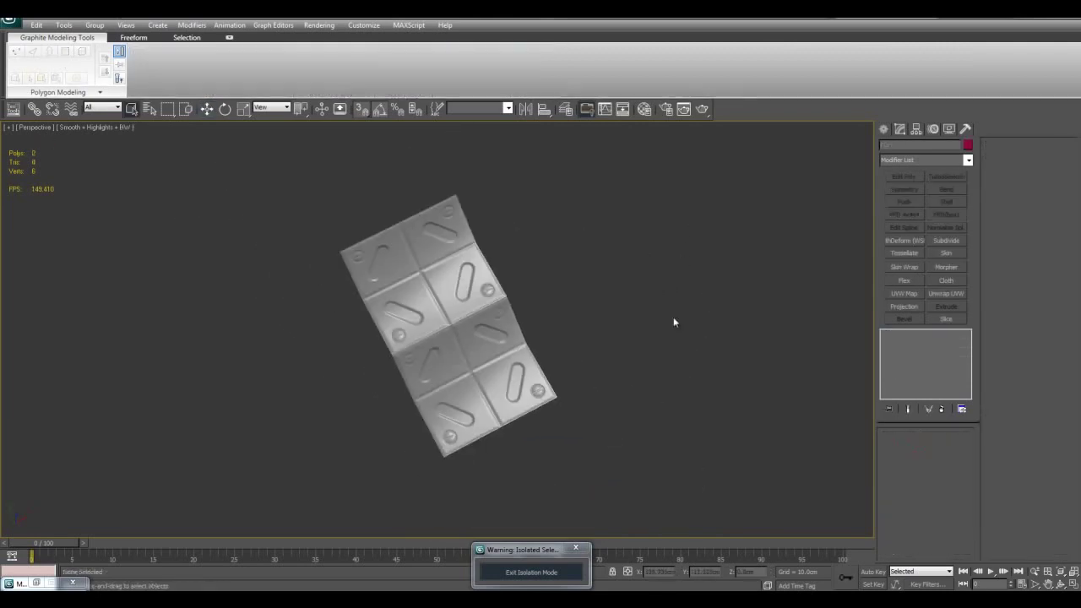
alt+middle_drag(650, 336, 616, 318)
- Exit isolation and show the joined planes beside the high-poly panel without edged faces
click(559, 571)
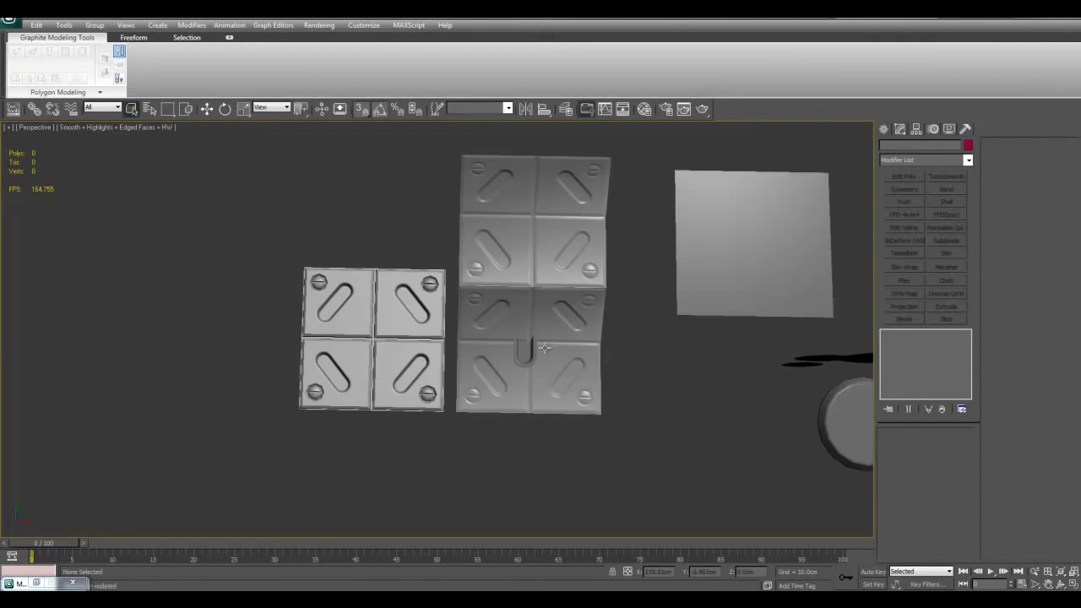
key(F4)
alt+middle_drag(545, 347, 606, 342)
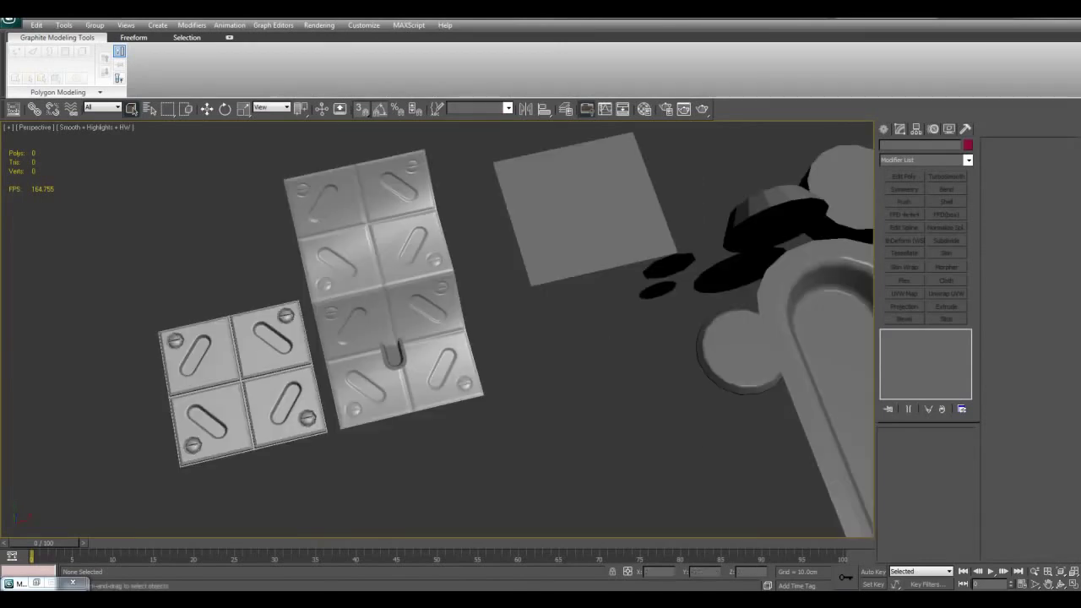